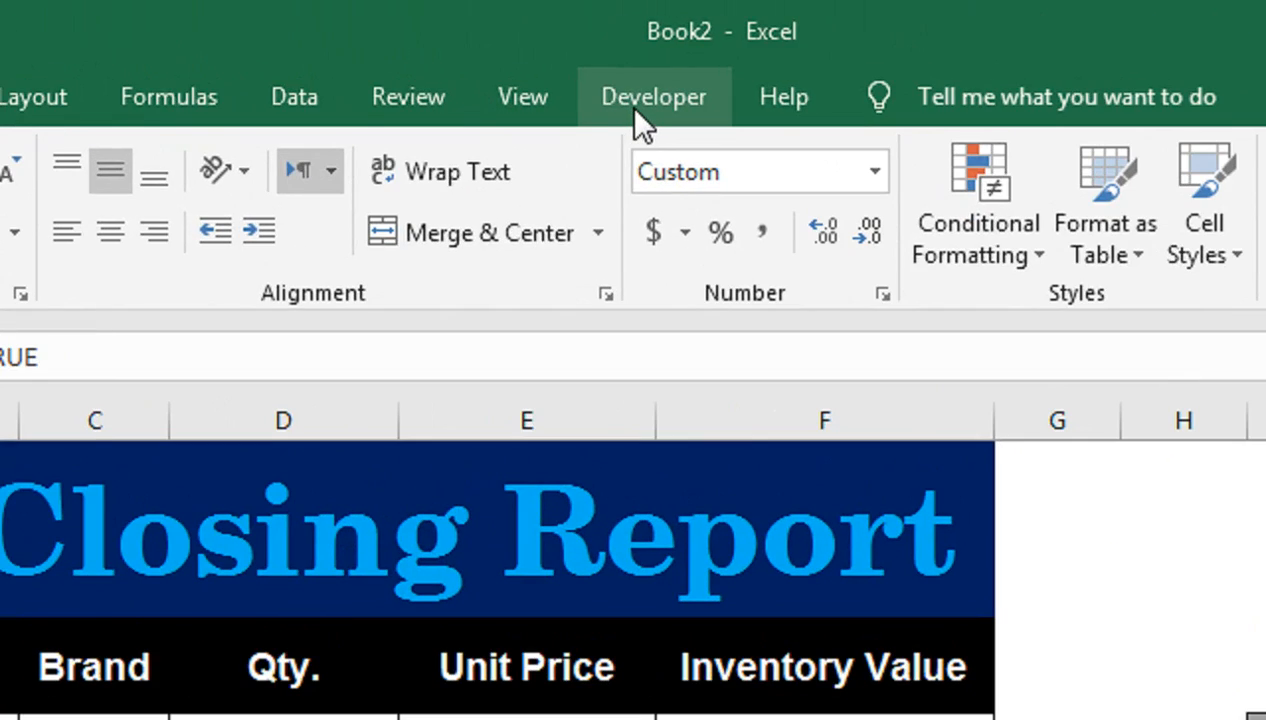
- Review the main tabs in the ribbon customization options to check that Developer is enabled, leaving the settings unchanged
right_click(516, 104)
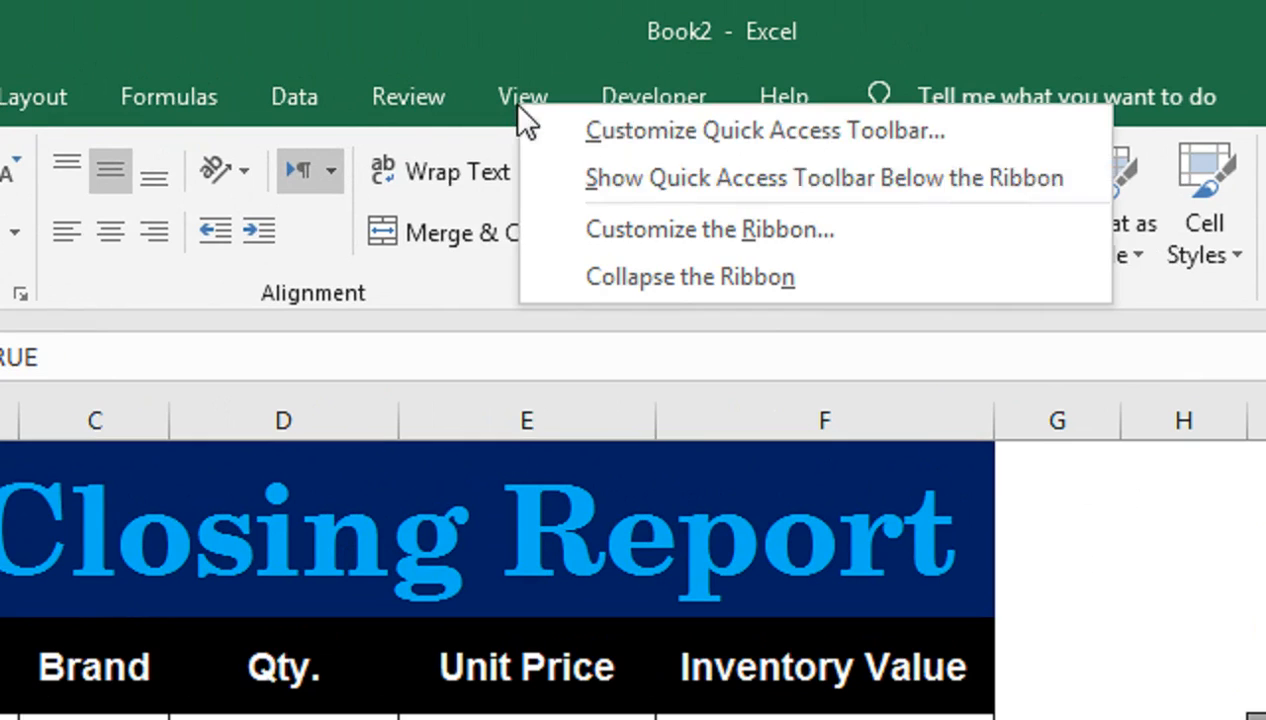
left_click(586, 229)
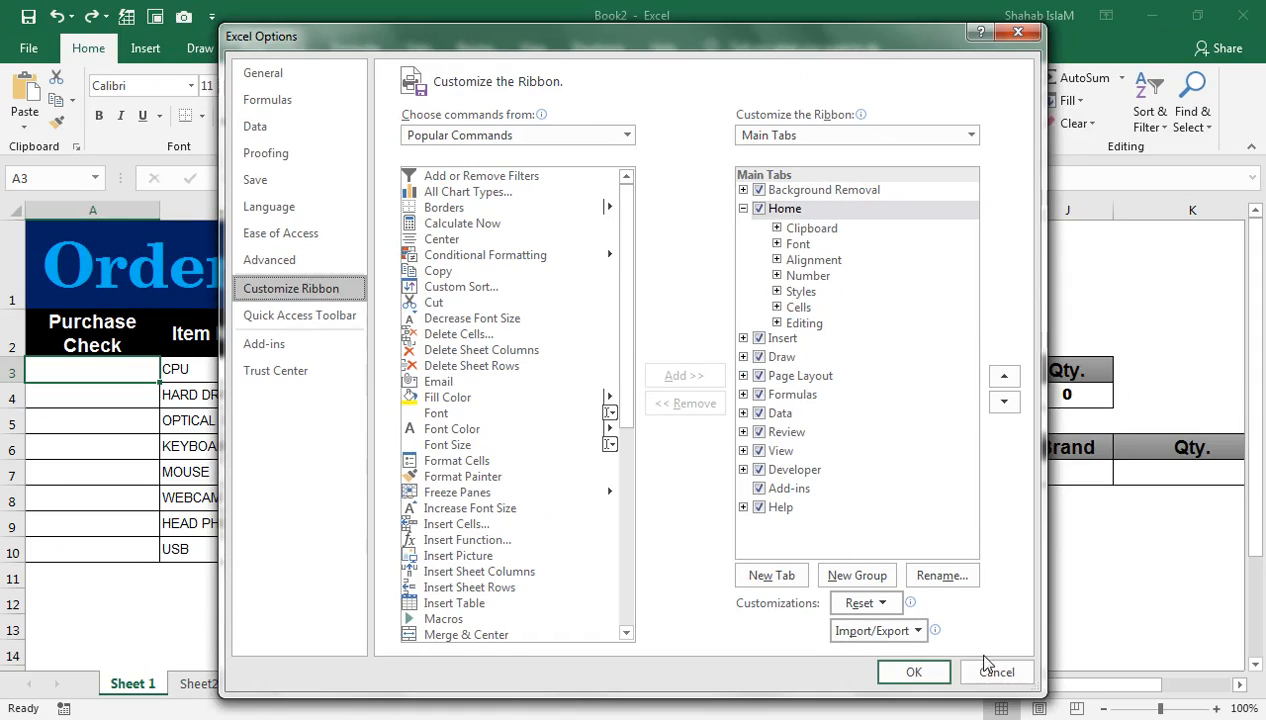
left_click(980, 664)
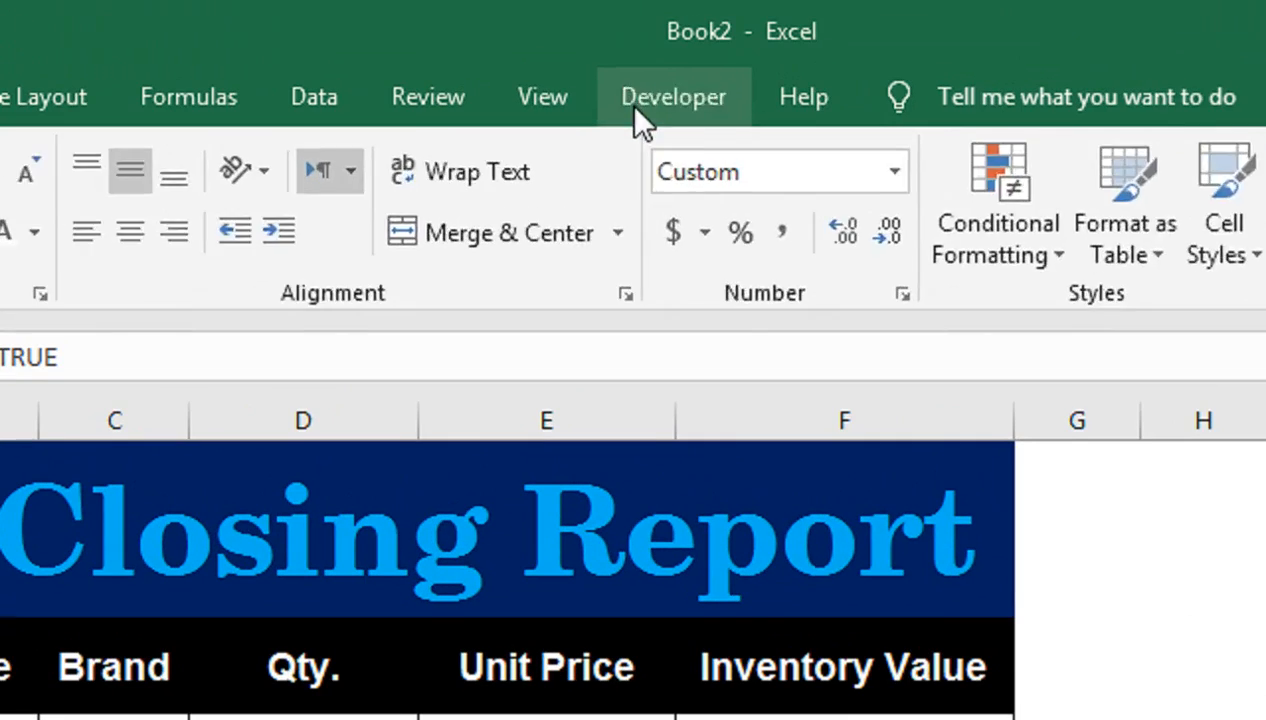
- Insert a Check Box form control in cell A3 of the Purchase Check column, beside the CPU item
left_click(582, 58)
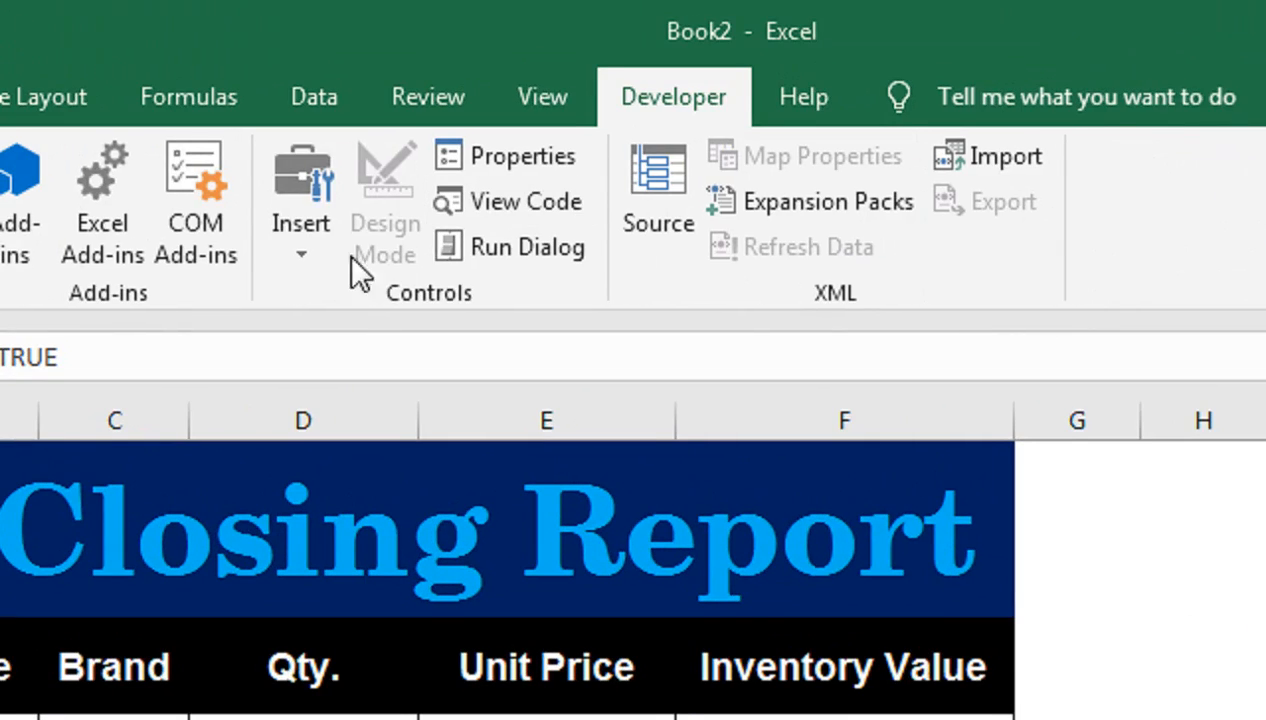
left_click(406, 128)
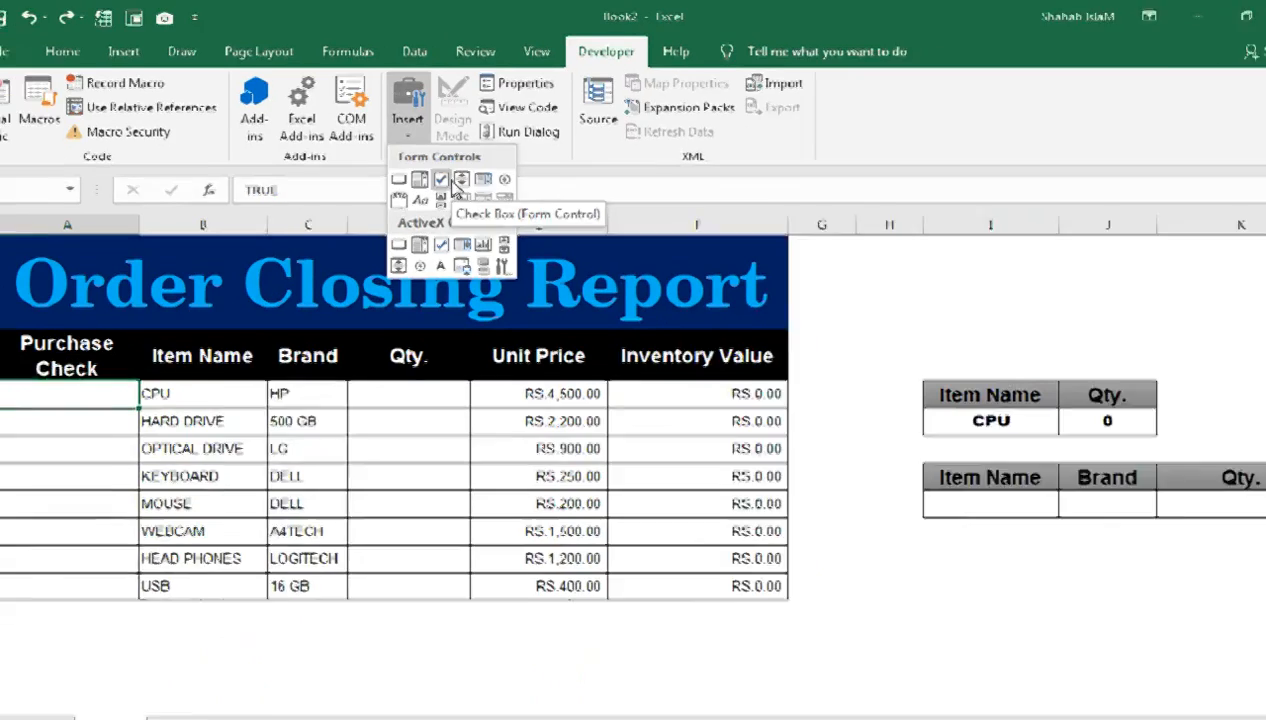
left_click(430, 338)
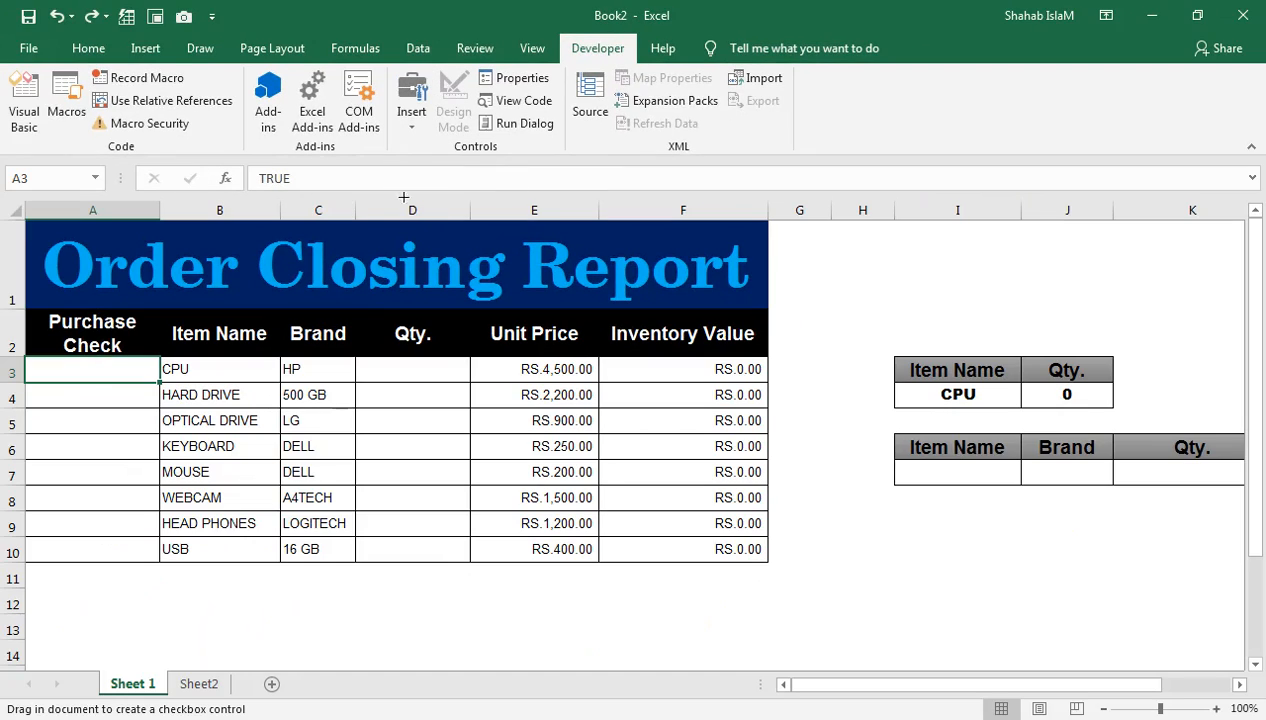
mouse_move(53, 356)
left_mouse_down()
mouse_move(91, 379)
mouse_move(84, 350)
mouse_move(65, 350)
mouse_move(121, 390)
mouse_move(118, 351)
mouse_move(148, 402)
left_mouse_up()
left_click_drag(133, 355, 124, 346)
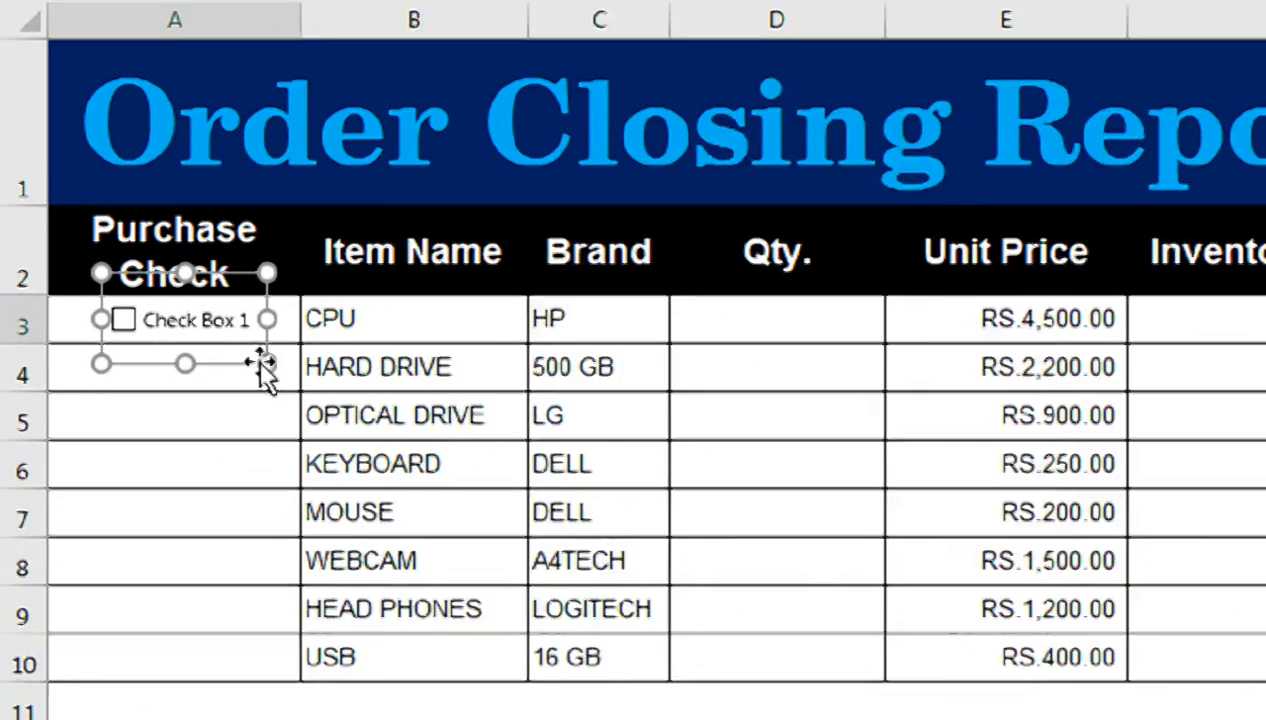
- Remove the label text of the check box in the CPU row so only the box remains
key("Delete")
key("Delete")
key("Delete")
key("Delete")
key("Delete")
key("Delete")
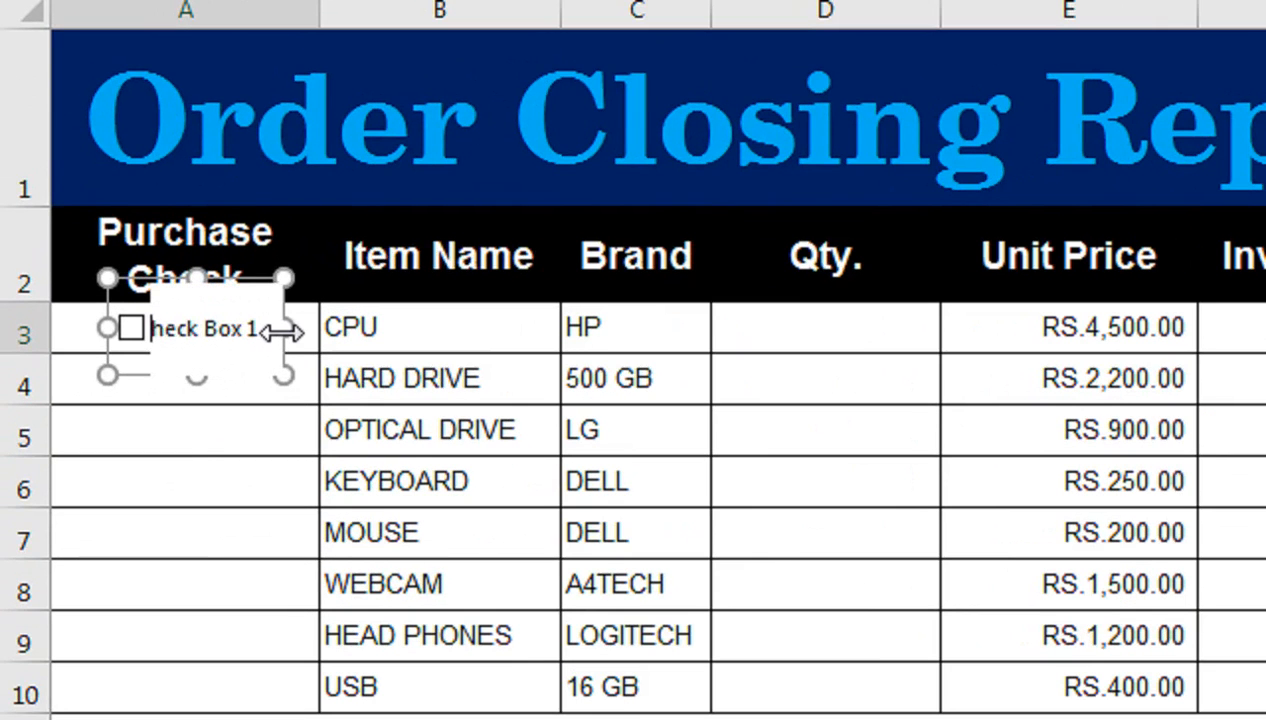
key("Delete")
key("Delete")
key("Delete")
key("Delete")
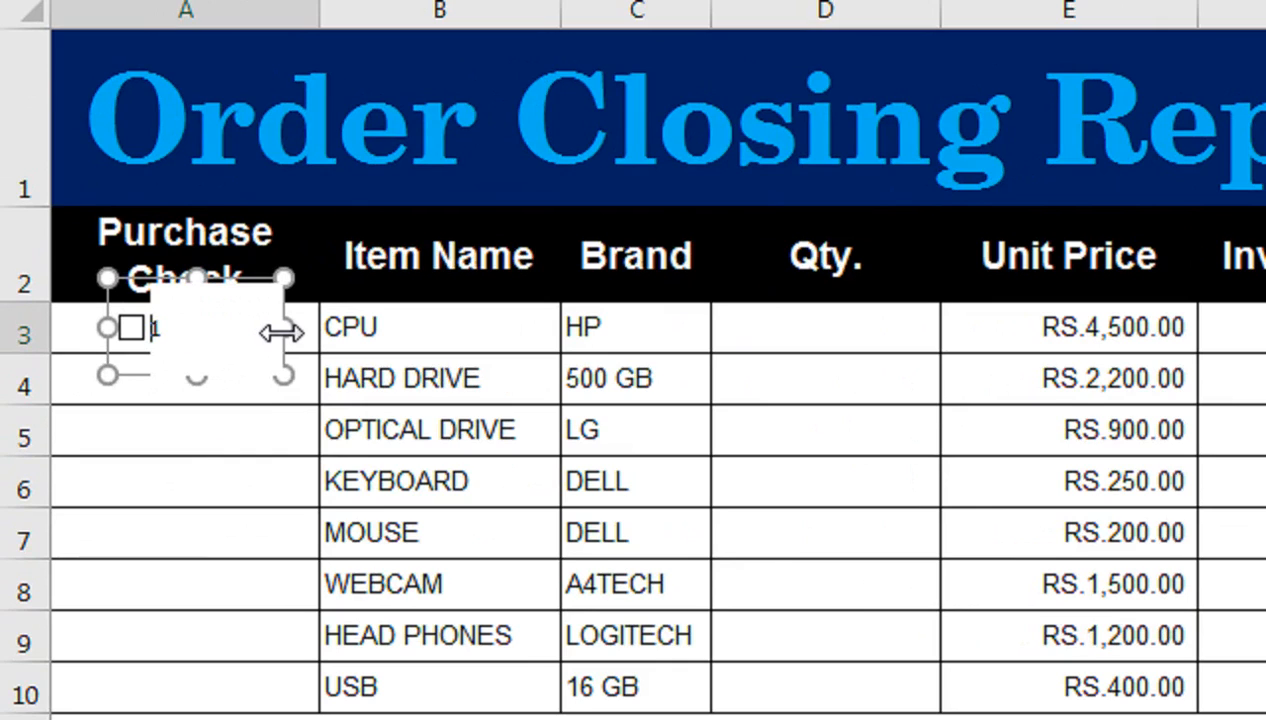
left_click(288, 477)
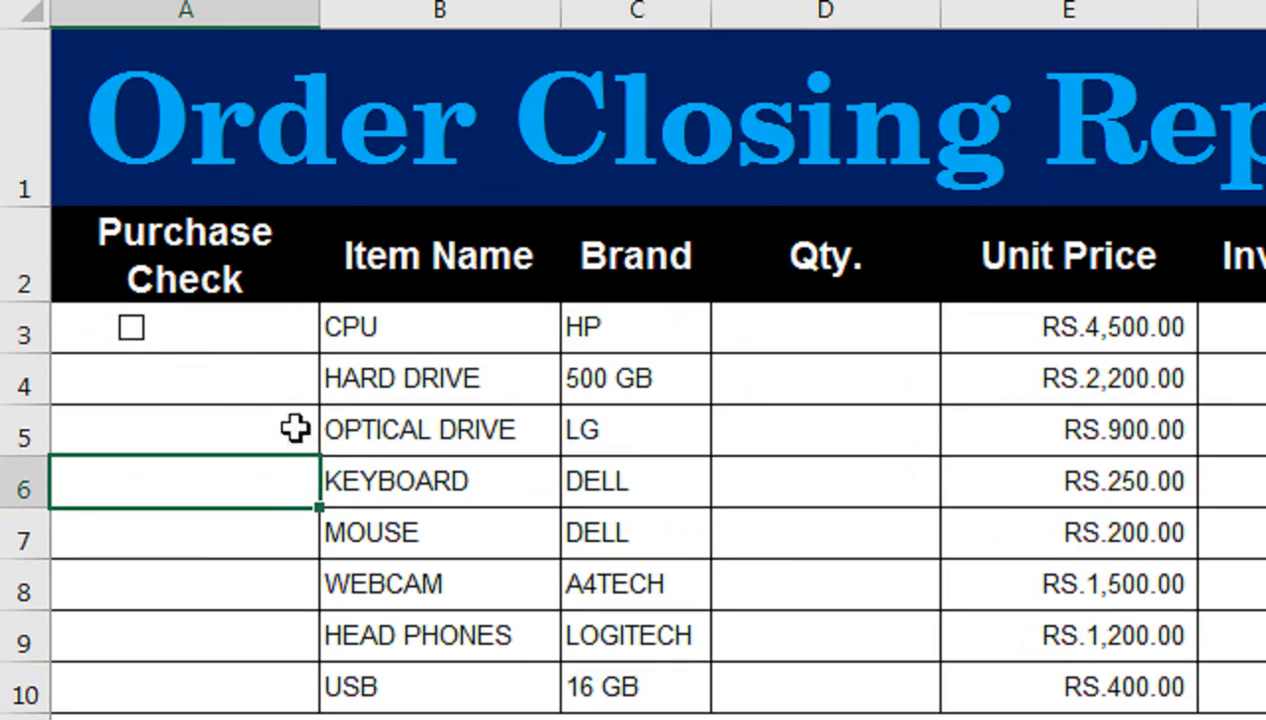
- Move the CPU row's check box sideways to centre its box under the Purchase Check heading
right_click(130, 332)
key("Escape")
left_click_drag(147, 283, 199, 280)
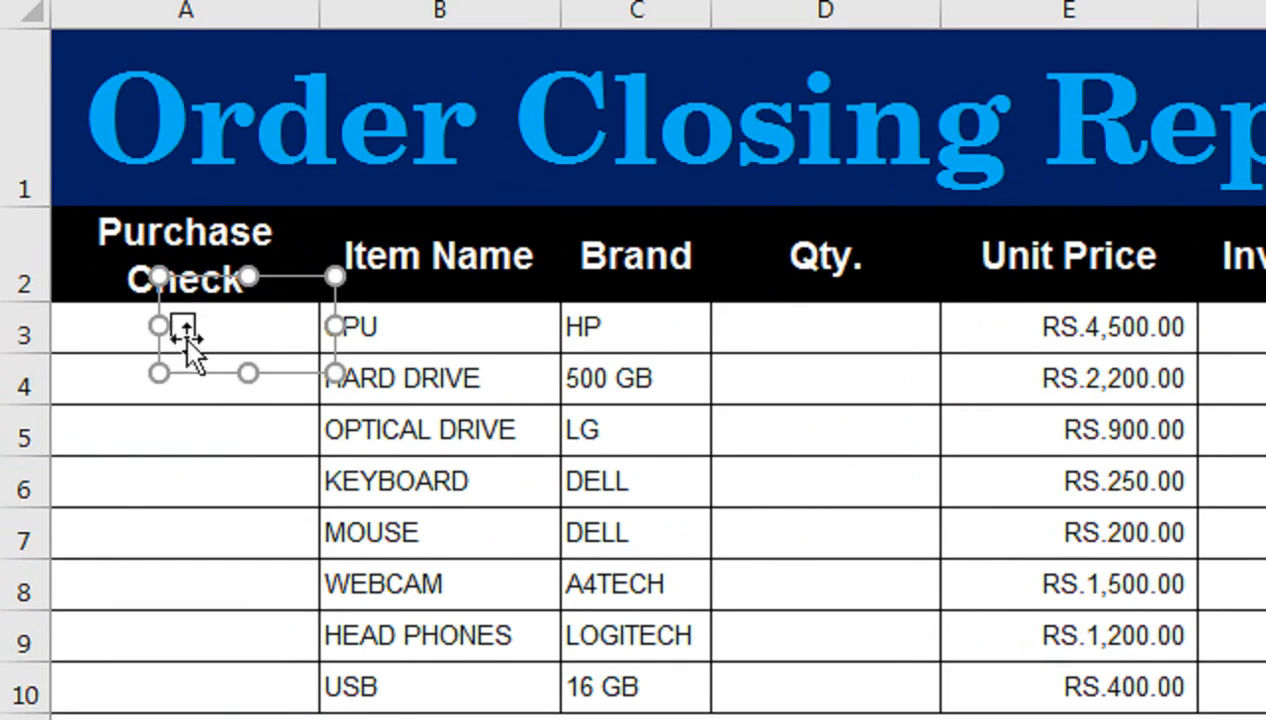
- Link the CPU row's check box to cell $A$3 in its control formatting, keeping the value Unchecked
right_click(187, 375)
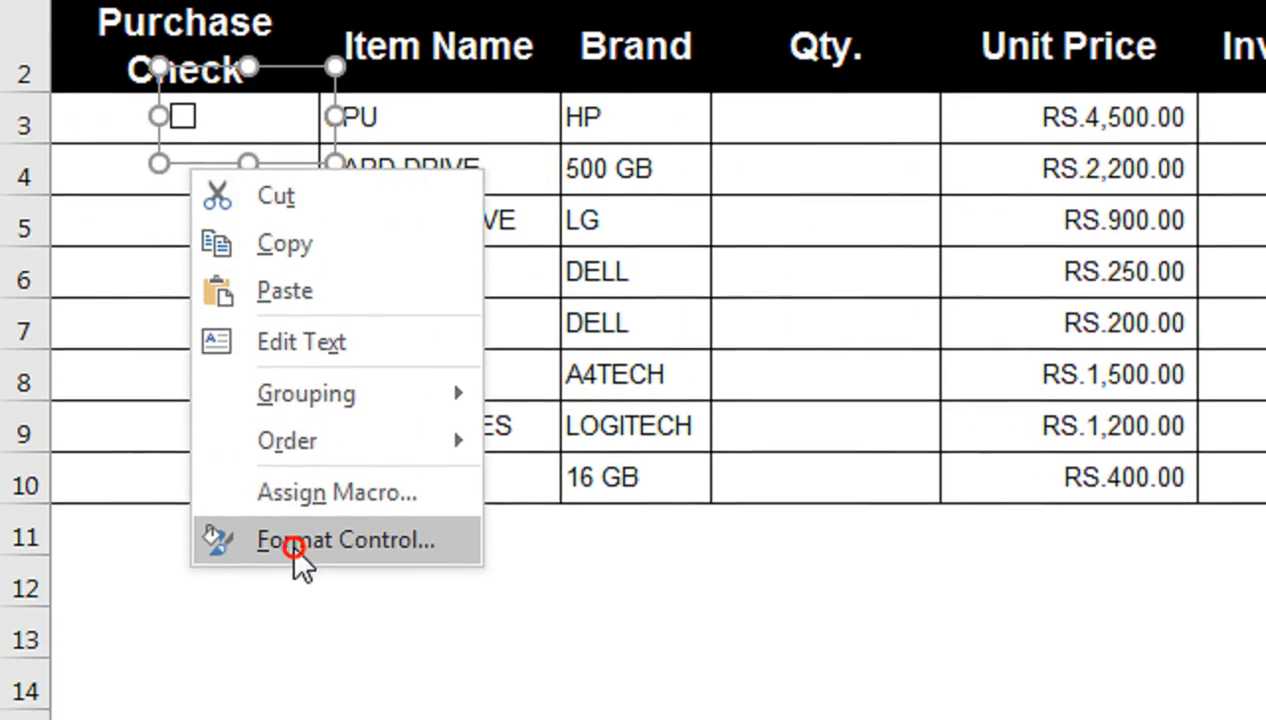
left_click(295, 540)
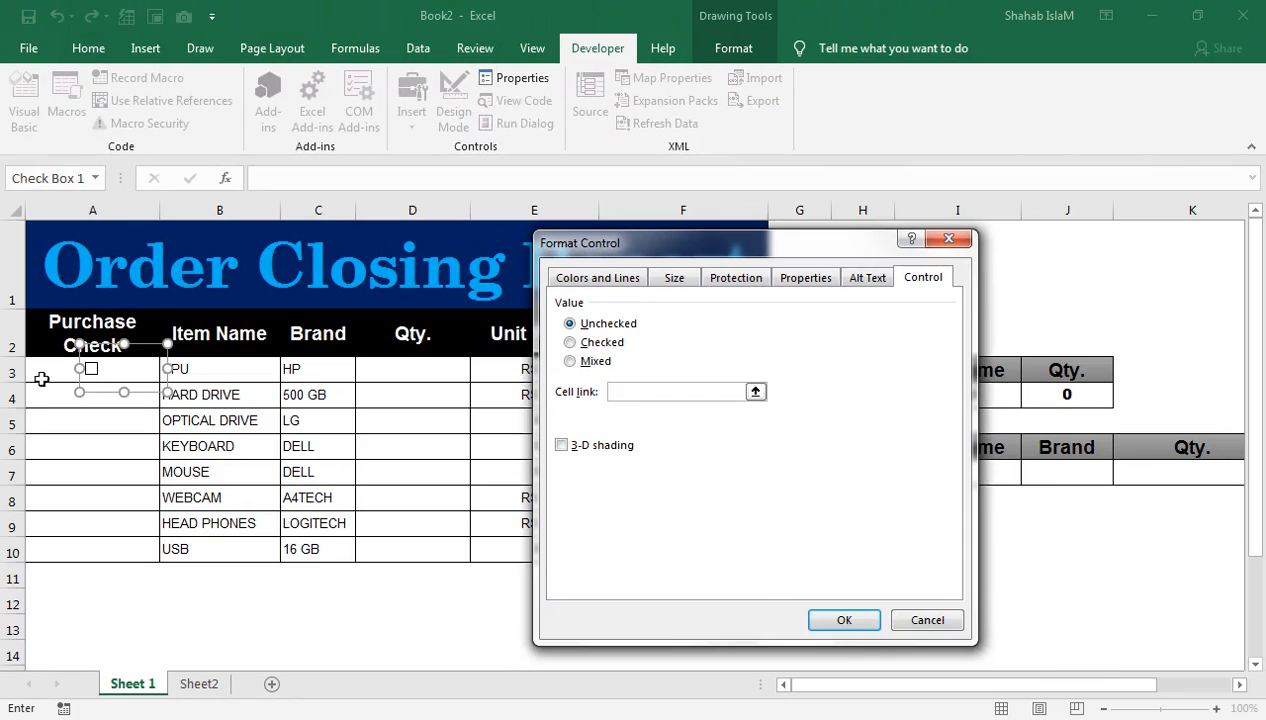
left_click(41, 378)
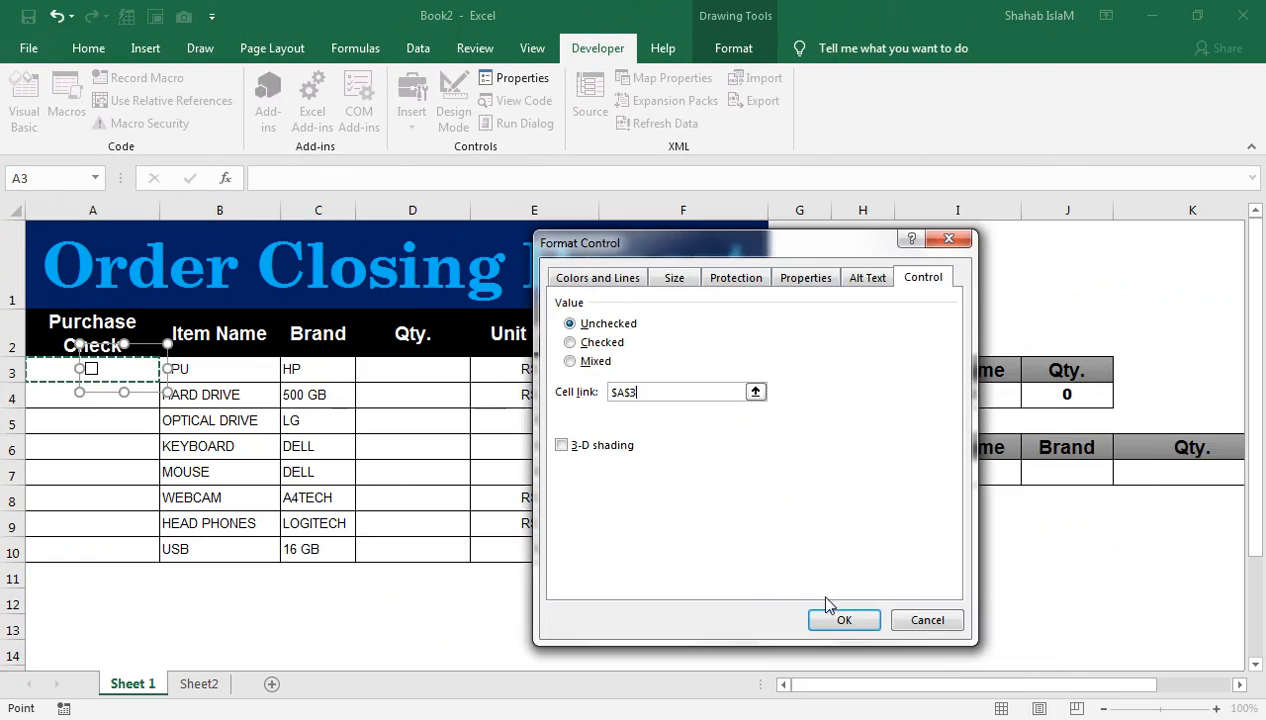
left_click(826, 606)
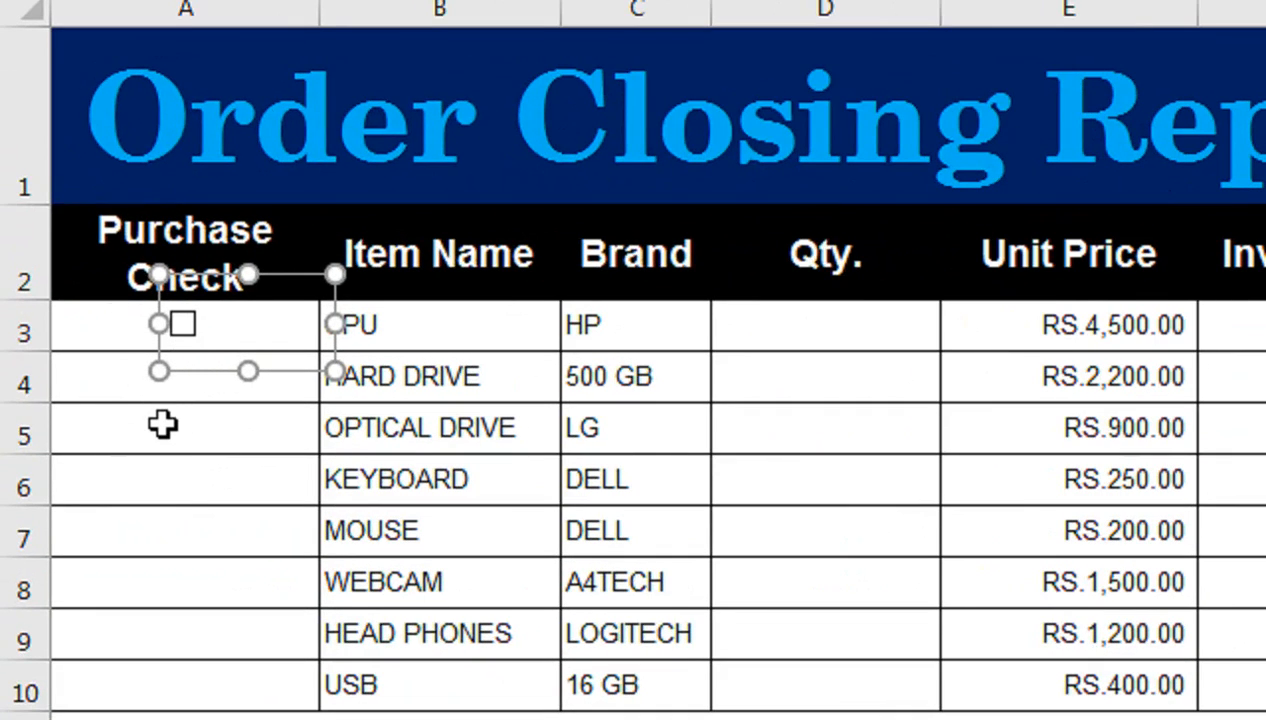
- Test the check box in the CPU row by ticking and clearing it, inspecting the linked cell A3
left_click(163, 425)
left_click(182, 324)
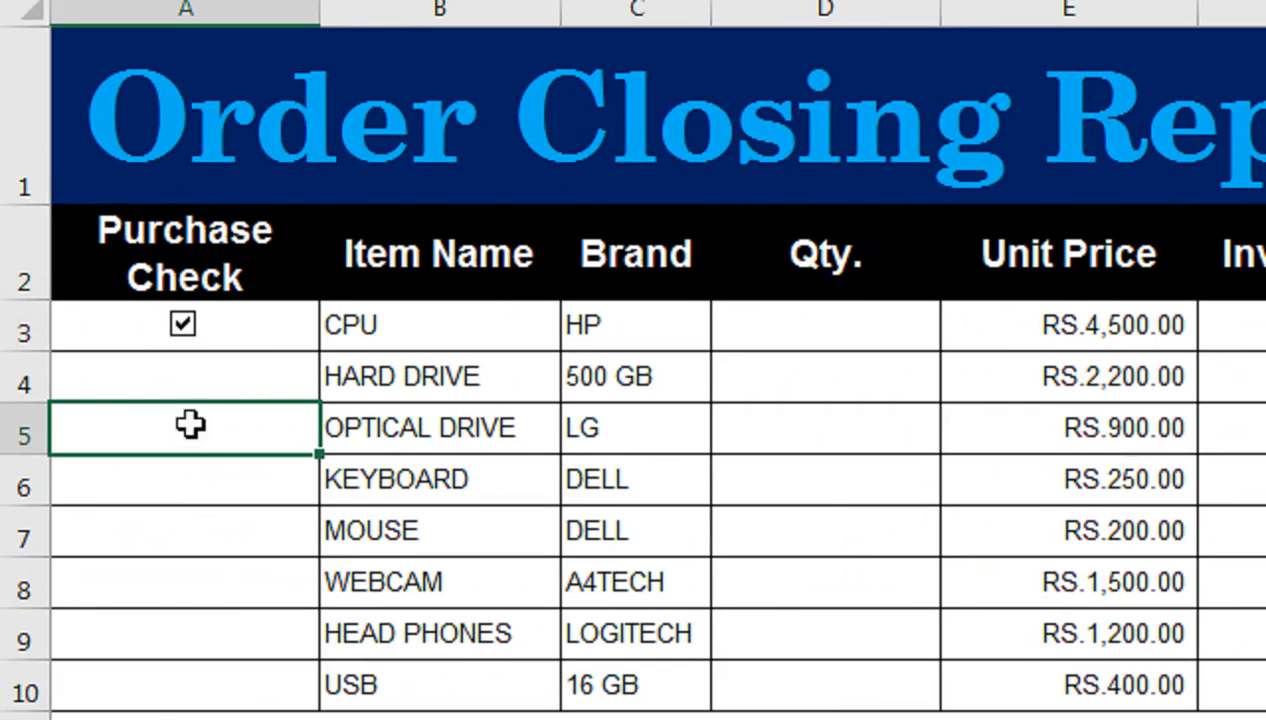
left_click(140, 326)
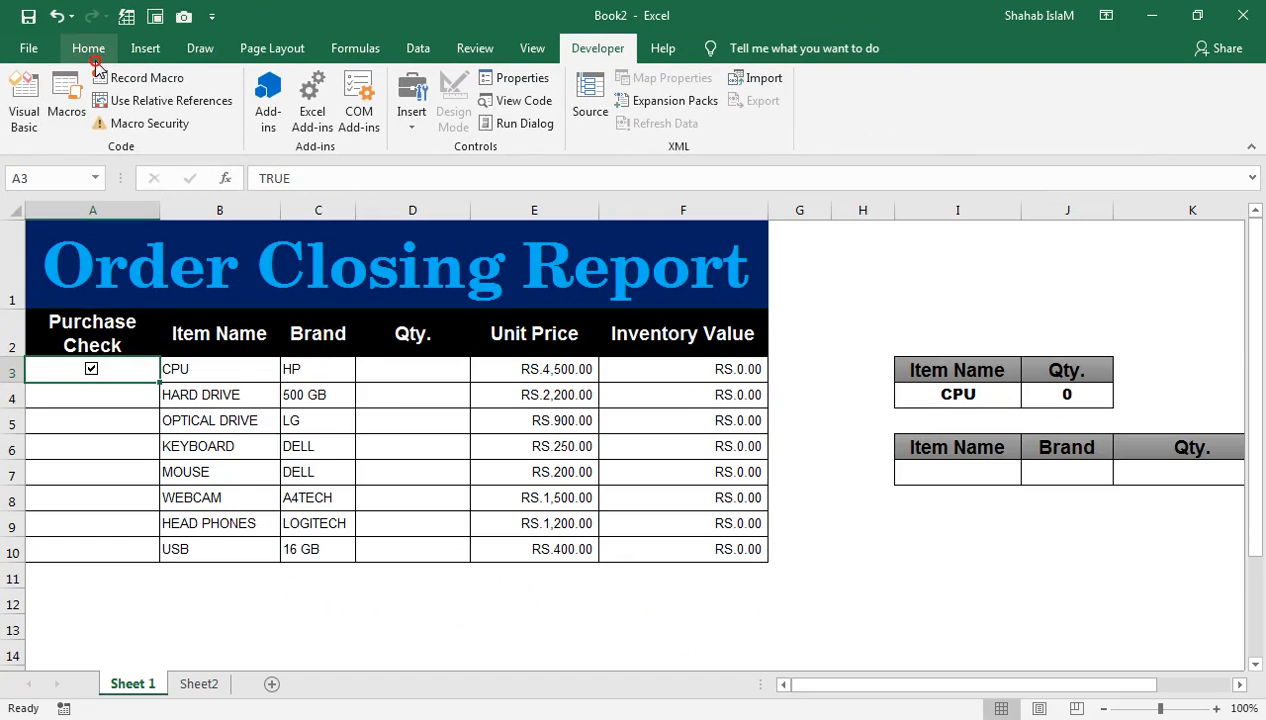
left_click(177, 96)
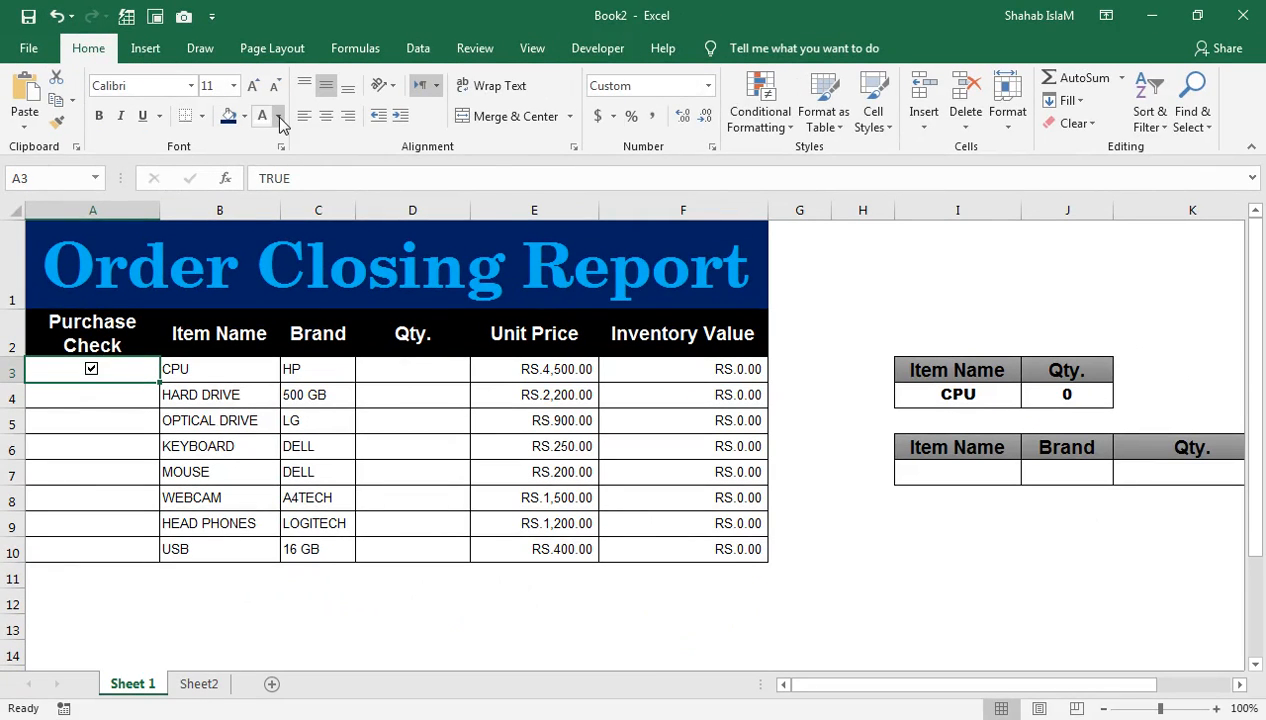
left_click(141, 369)
left_click(147, 369)
- Set the font color of the Purchase Check cells A3:A10 to Black, Text 1
left_click(110, 409)
key("Up")
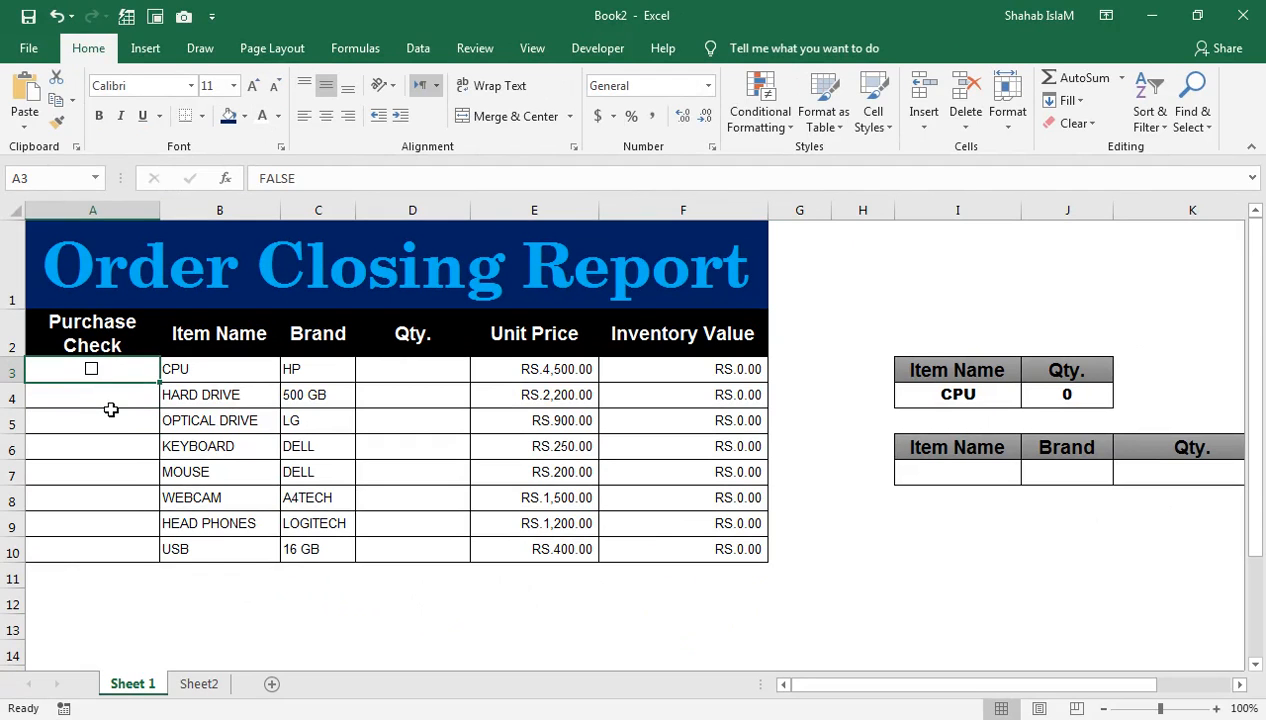
key("shift+Down")
key("shift+Down")
key("shift+Down")
key("shift+Down")
key("shift+Down")
key("shift+Down")
key("shift+Down")
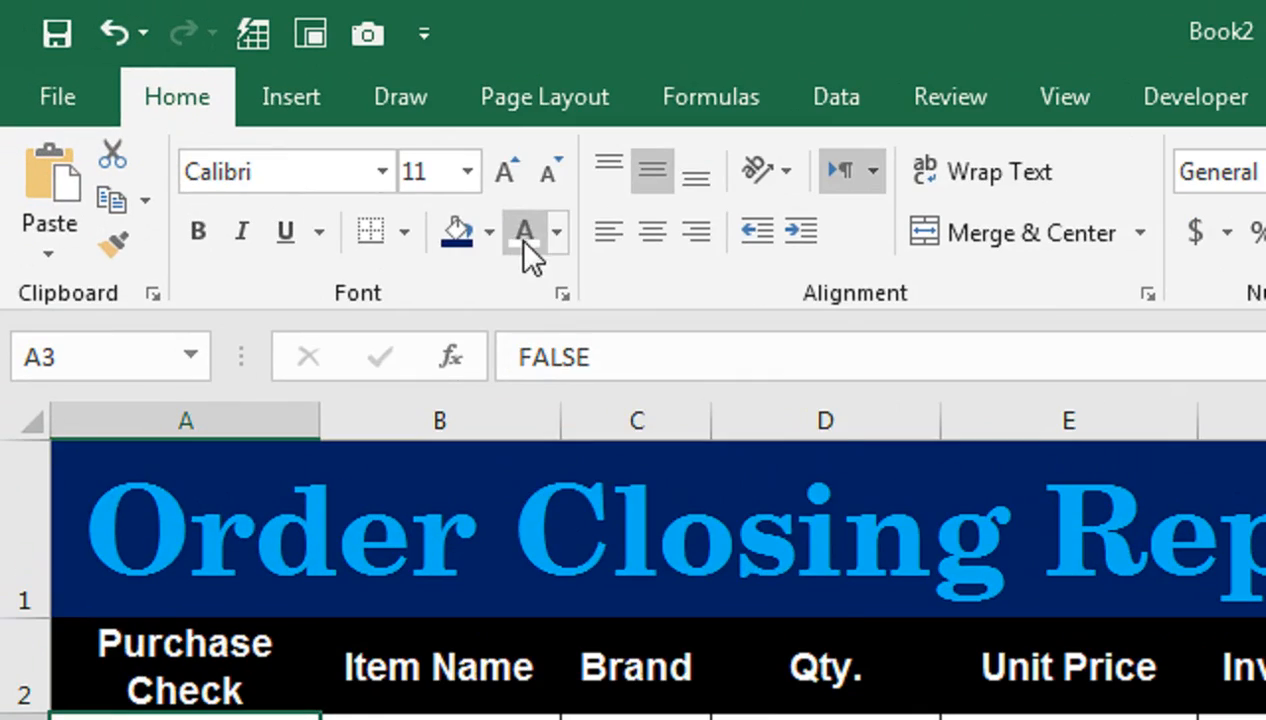
left_click(556, 234)
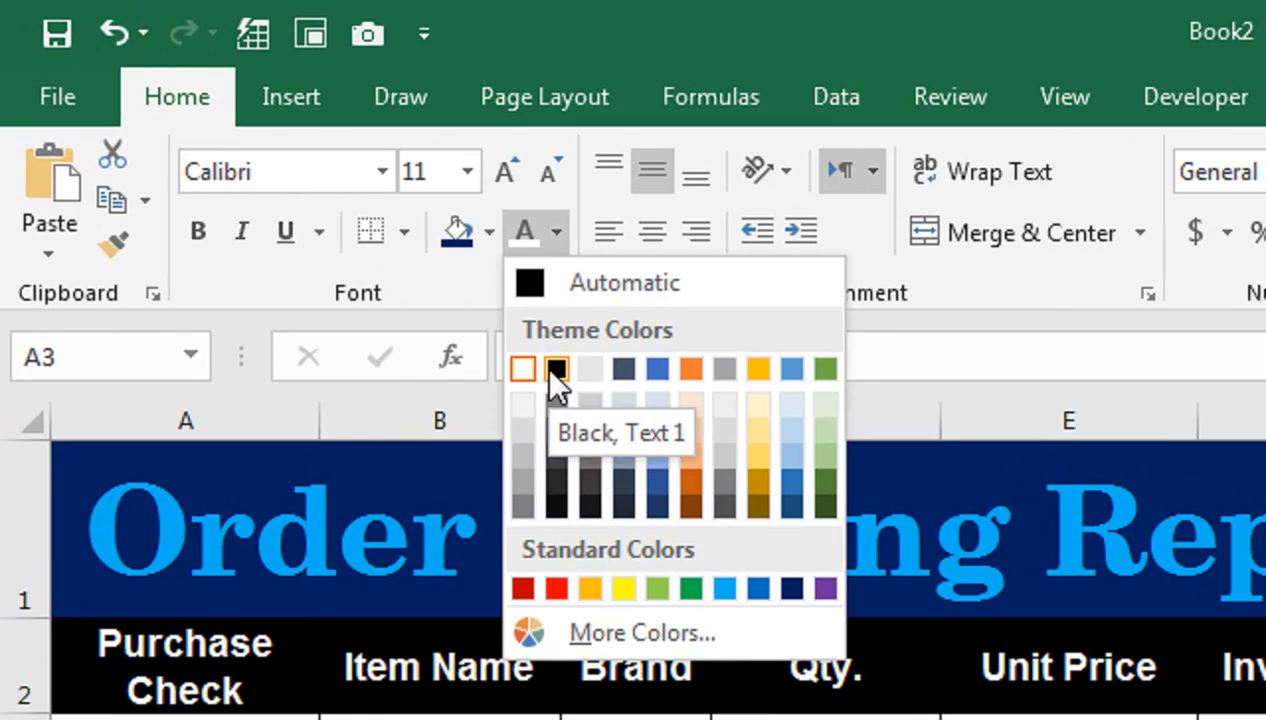
left_click(556, 370)
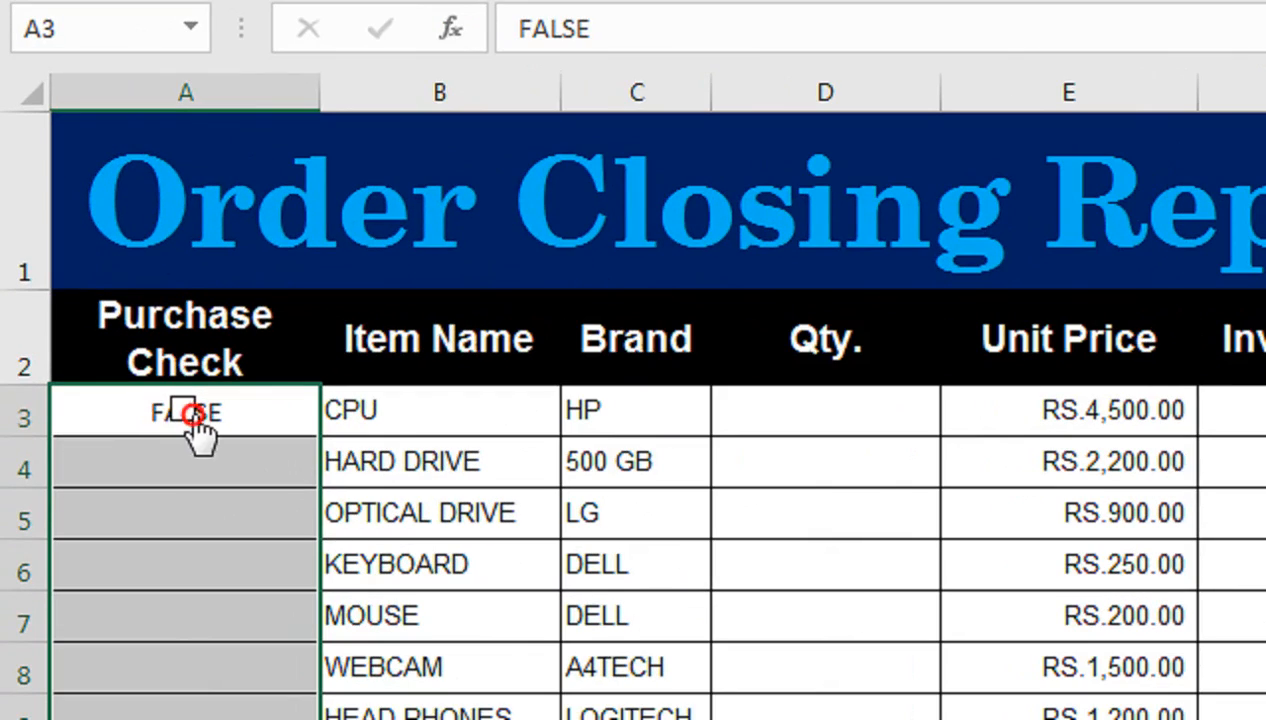
- Toggle the CPU check box several times to watch its linked value in A3, leaving it cleared
left_click(192, 414)
left_click(187, 416)
left_click(186, 412)
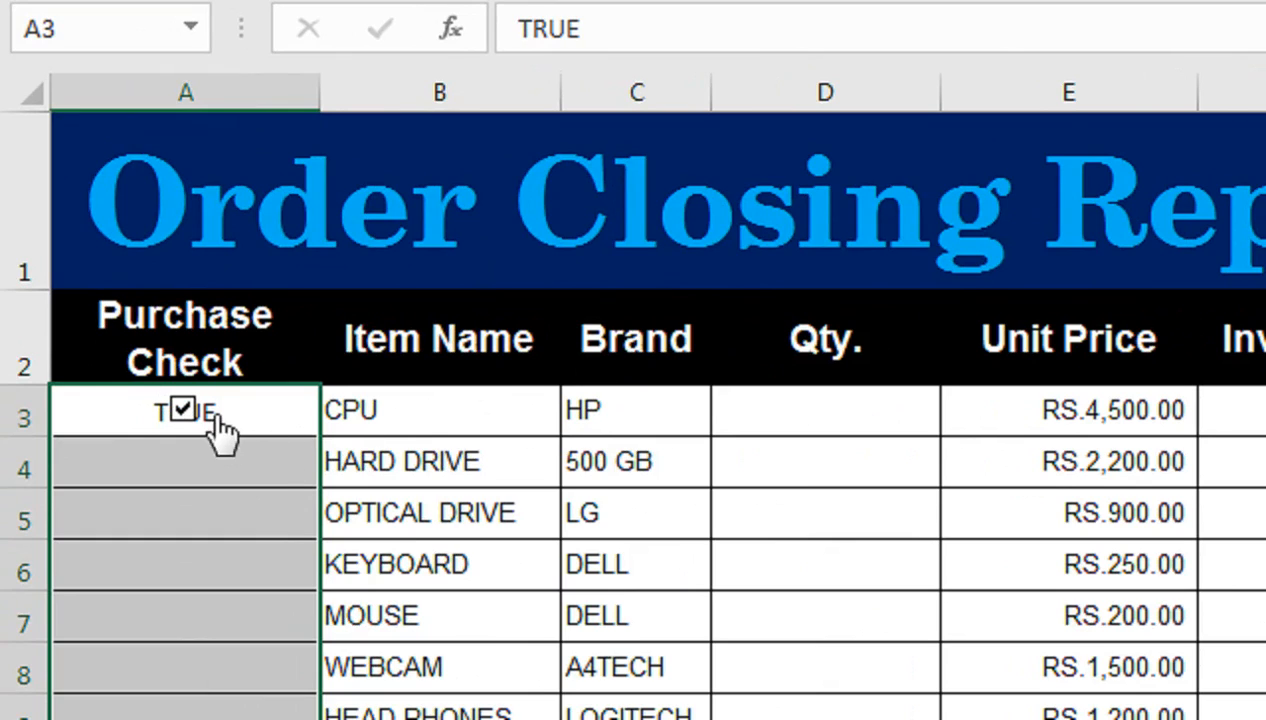
left_click(182, 413)
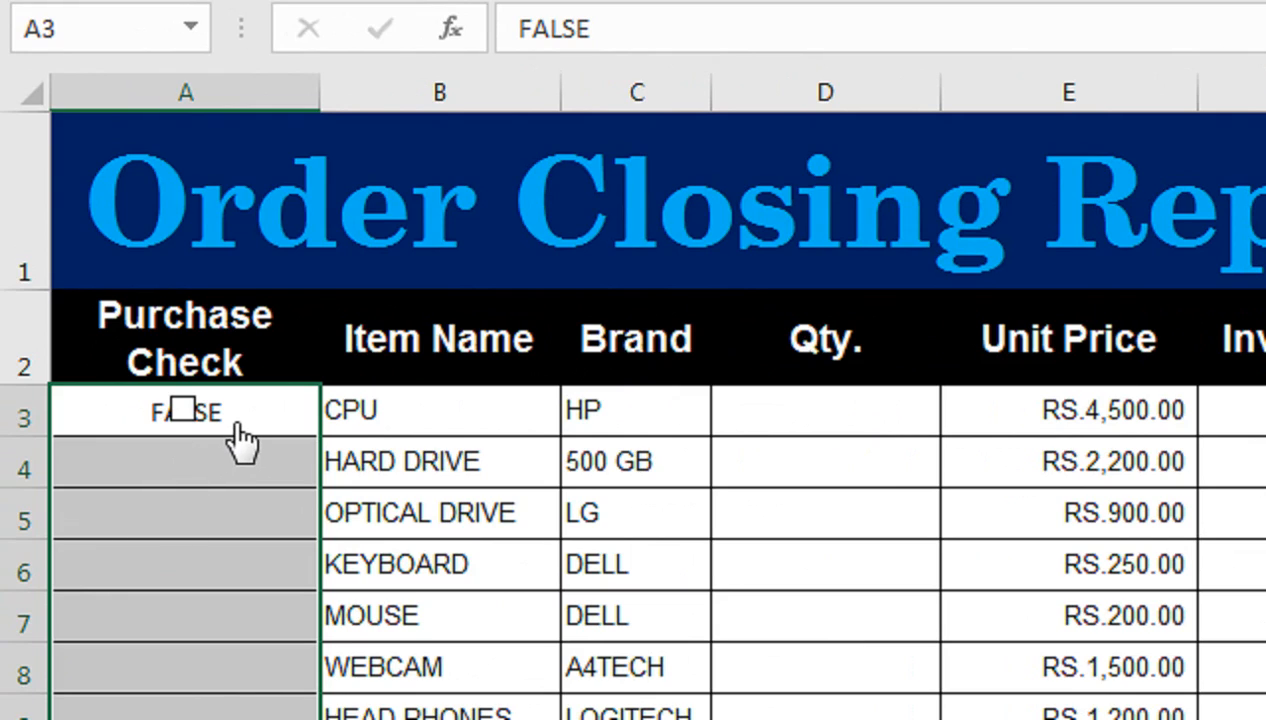
right_click(183, 412)
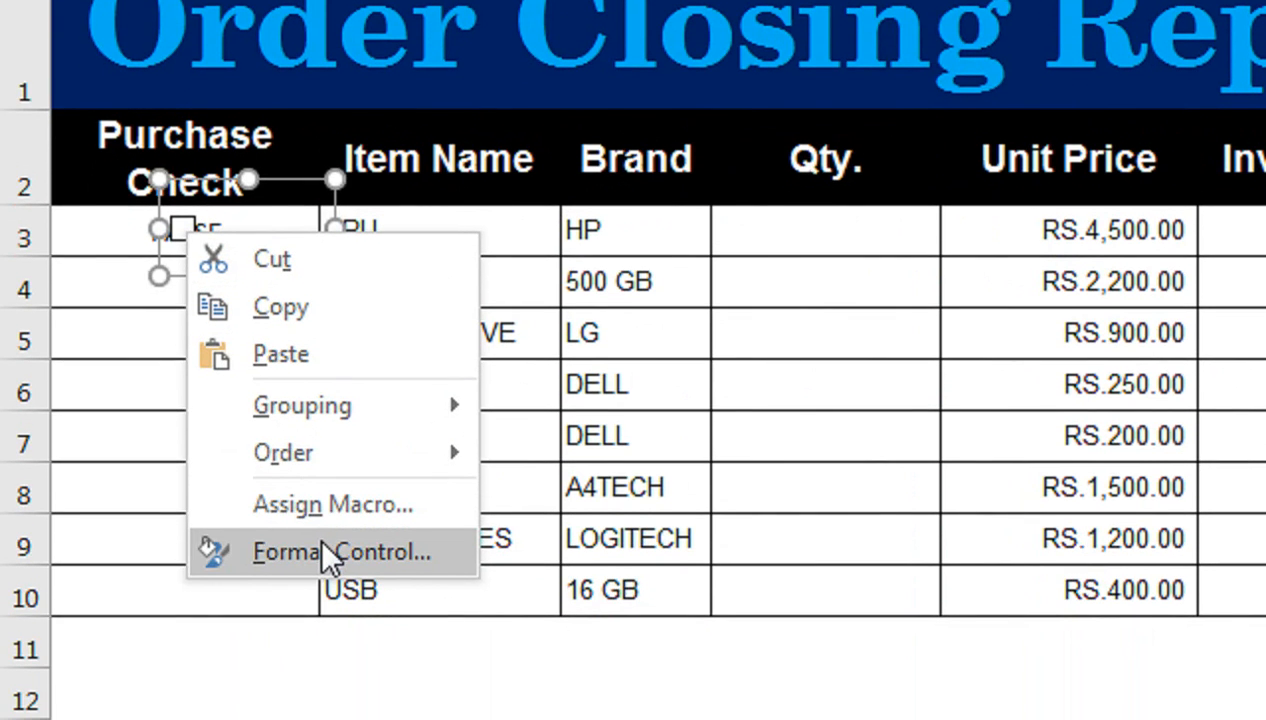
key("Escape")
left_click(263, 339)
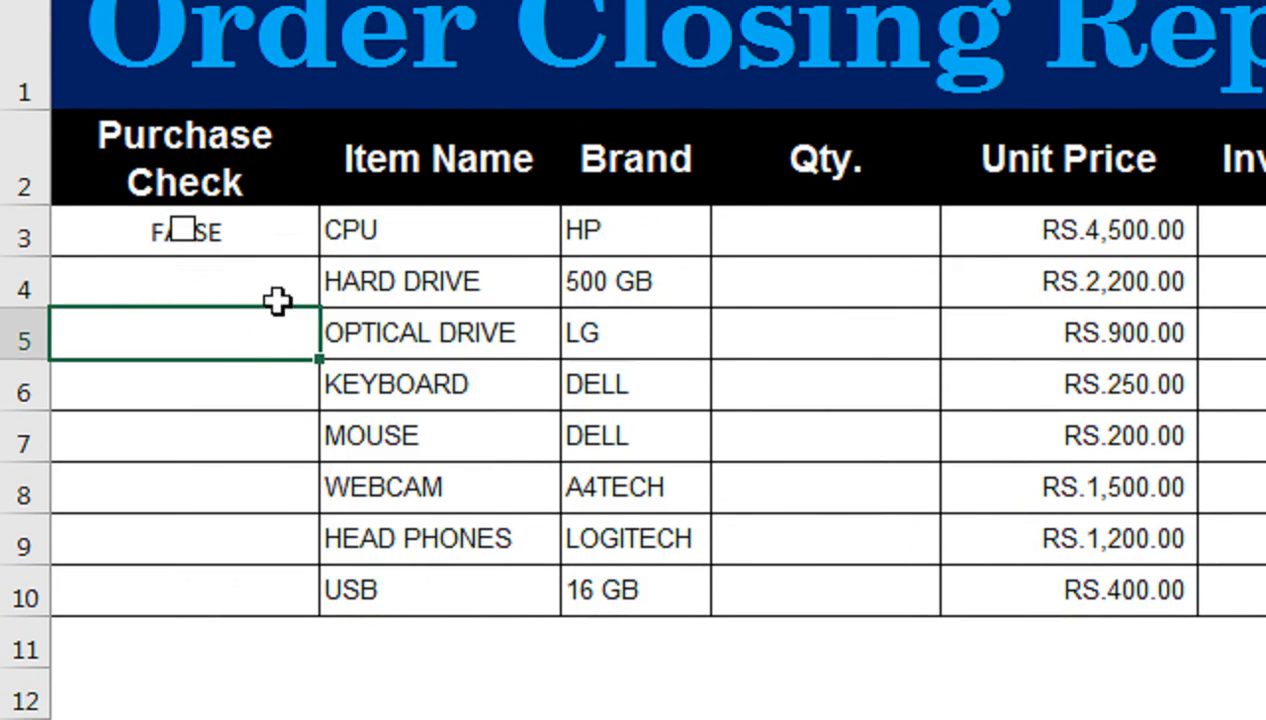
- Insert a Check Box form control in cell A4 for HARD DRIVE, aligned under the first one, and delete its label
left_click(590, 50)
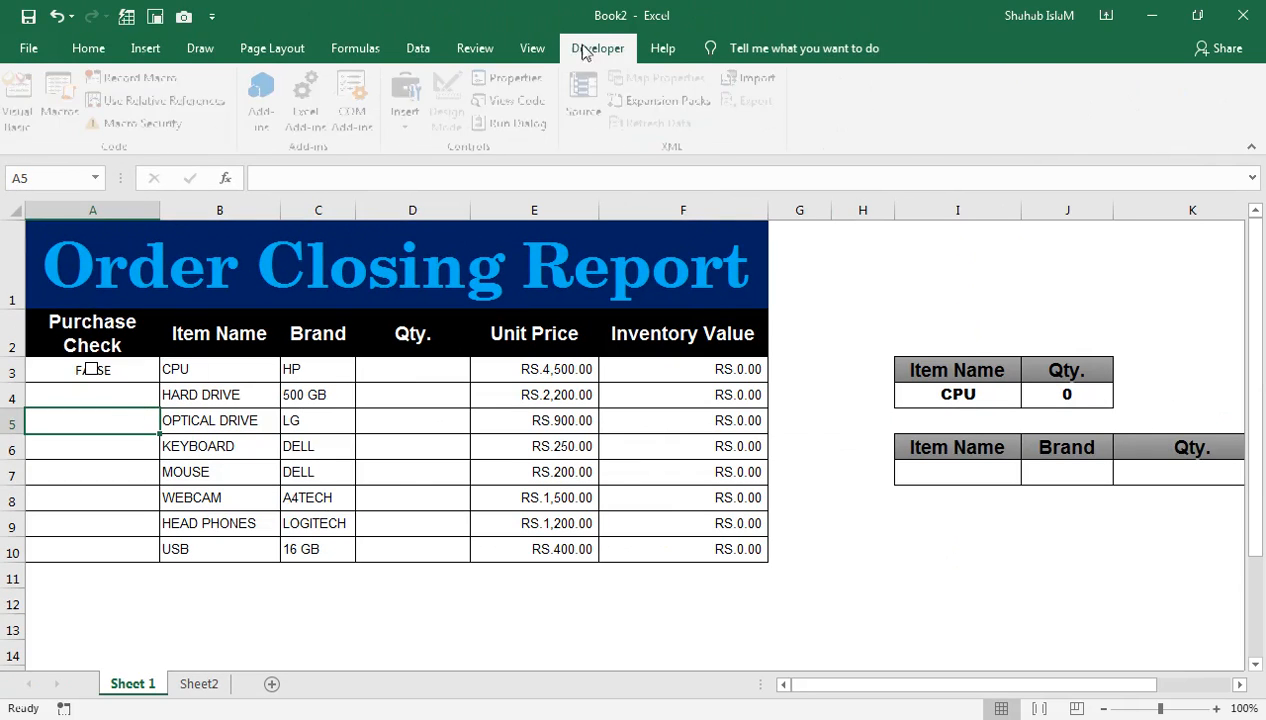
left_click(441, 169)
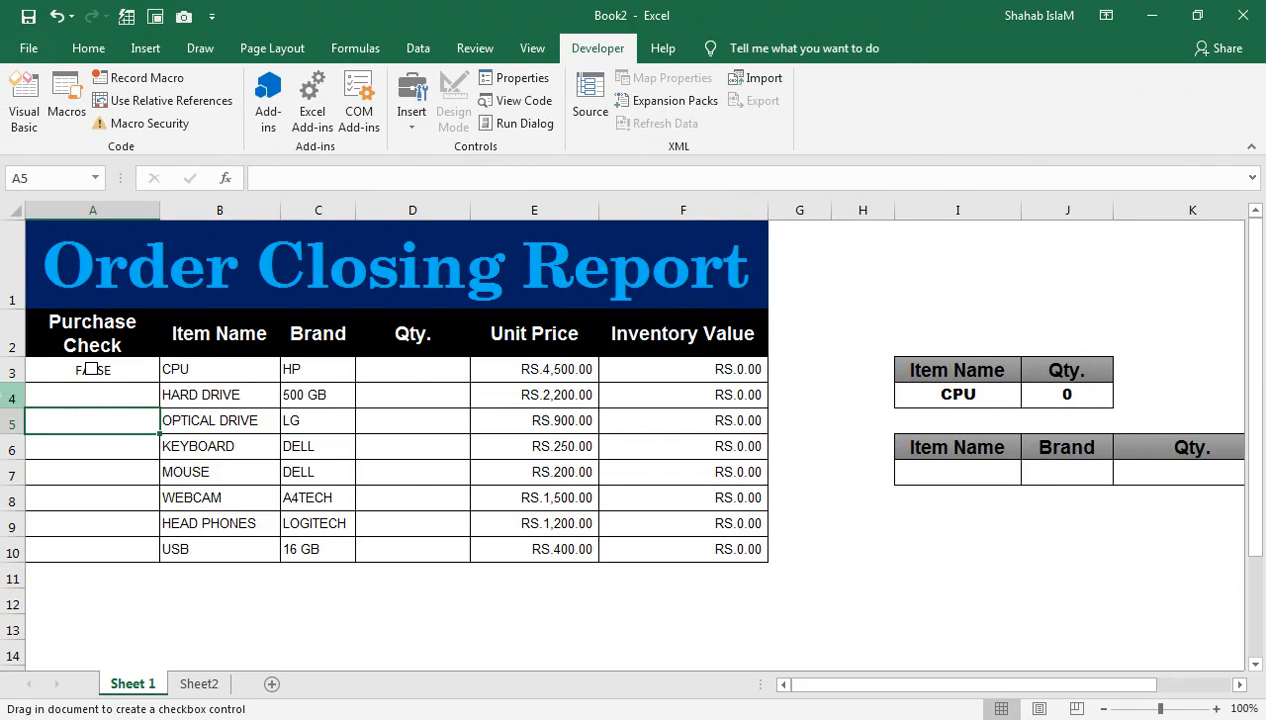
mouse_move(61, 381)
left_mouse_down()
mouse_move(107, 413)
mouse_move(157, 422)
left_mouse_up()
left_click_drag(124, 381, 140, 374)
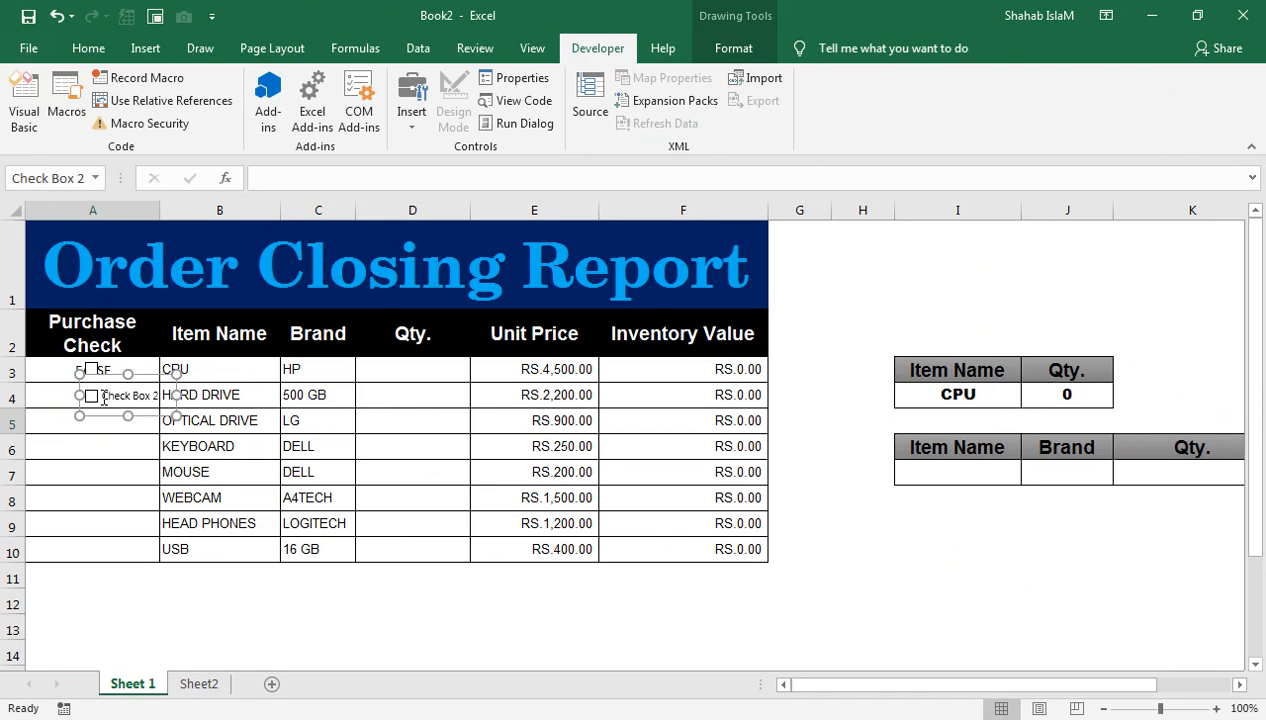
left_click(103, 397)
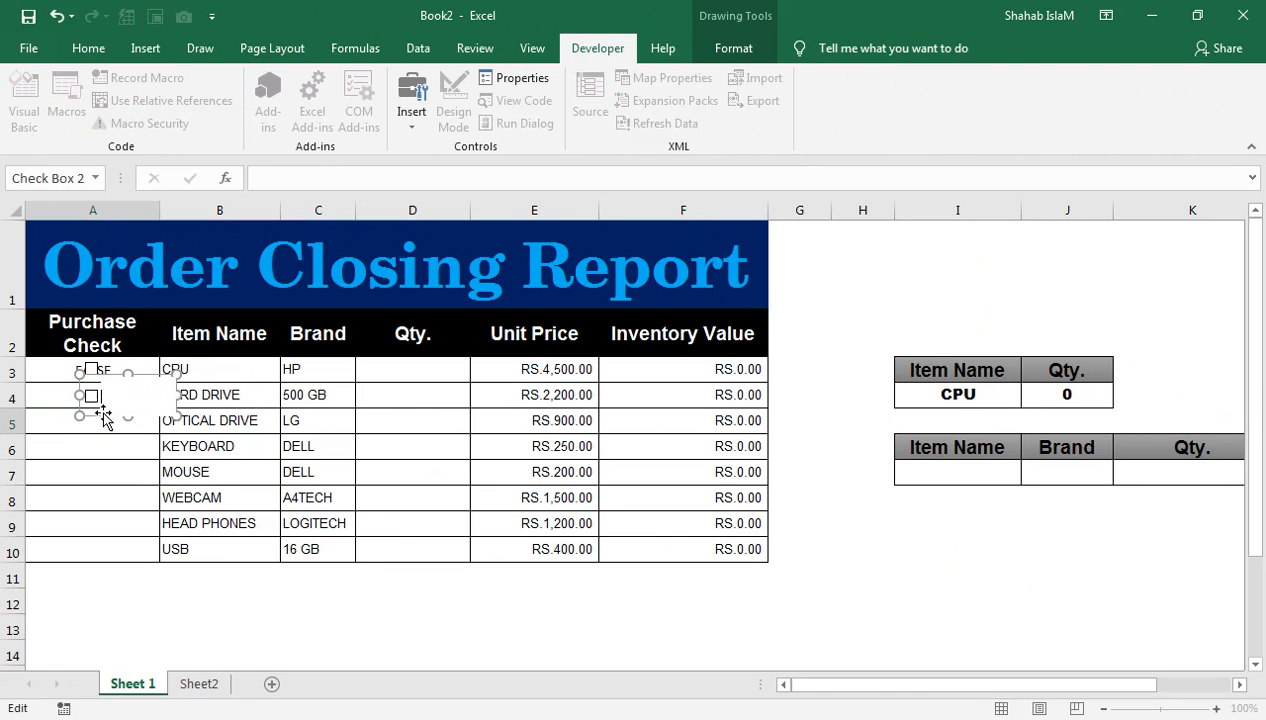
left_click(116, 438)
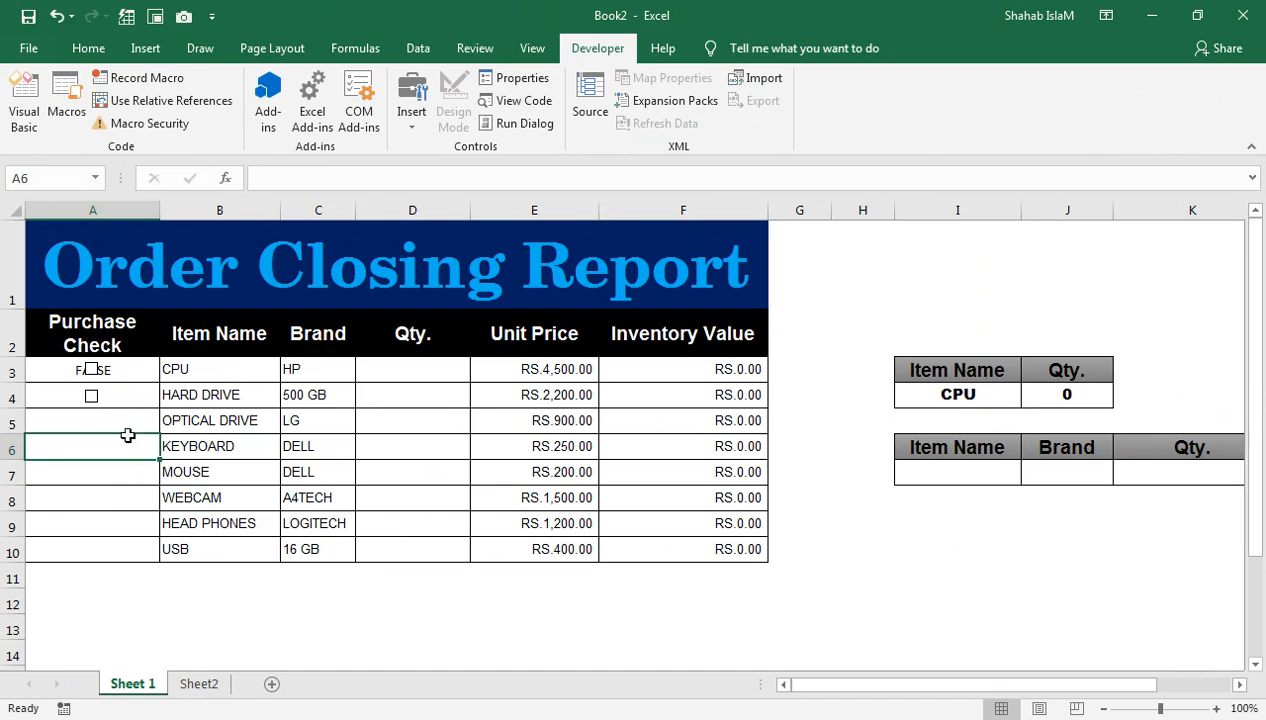
- Fill the HARD DRIVE check box down from A4 through A10 to give every remaining item a check box
right_click(147, 391)
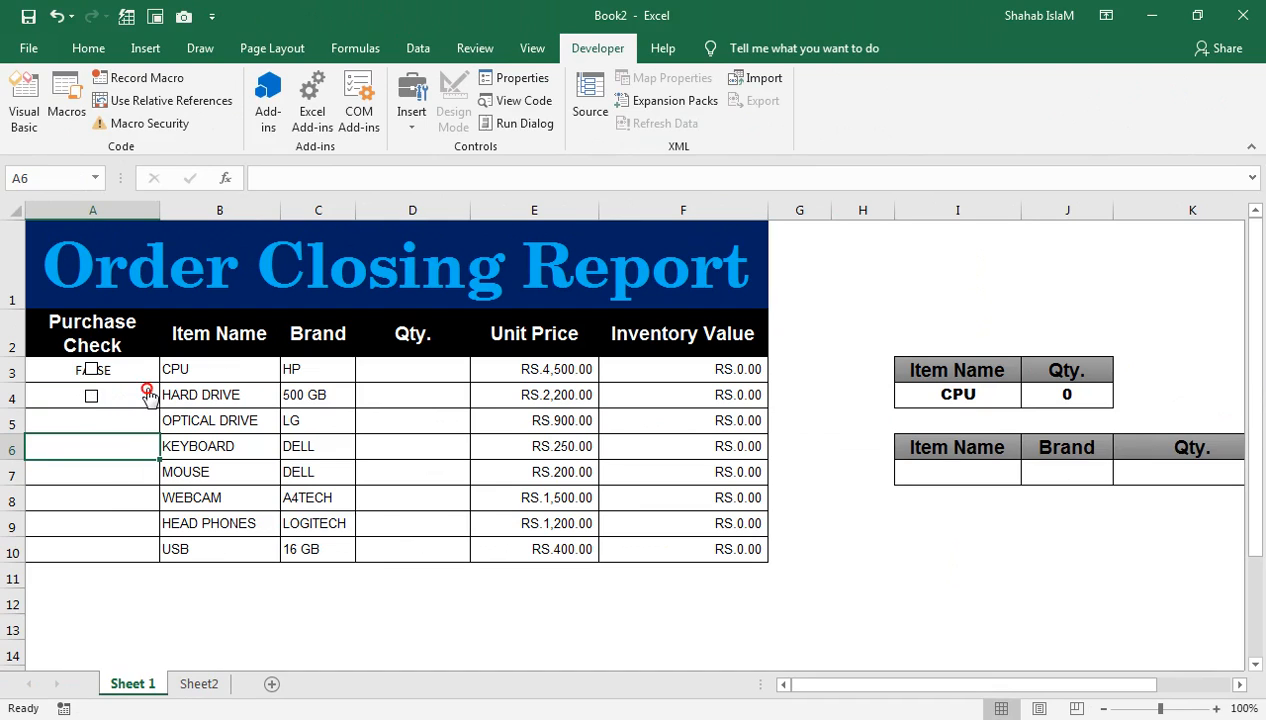
left_click(89, 400)
left_click(32, 394)
key("shift+Down")
key("shift+Down")
key("shift+Down")
key("shift+Down")
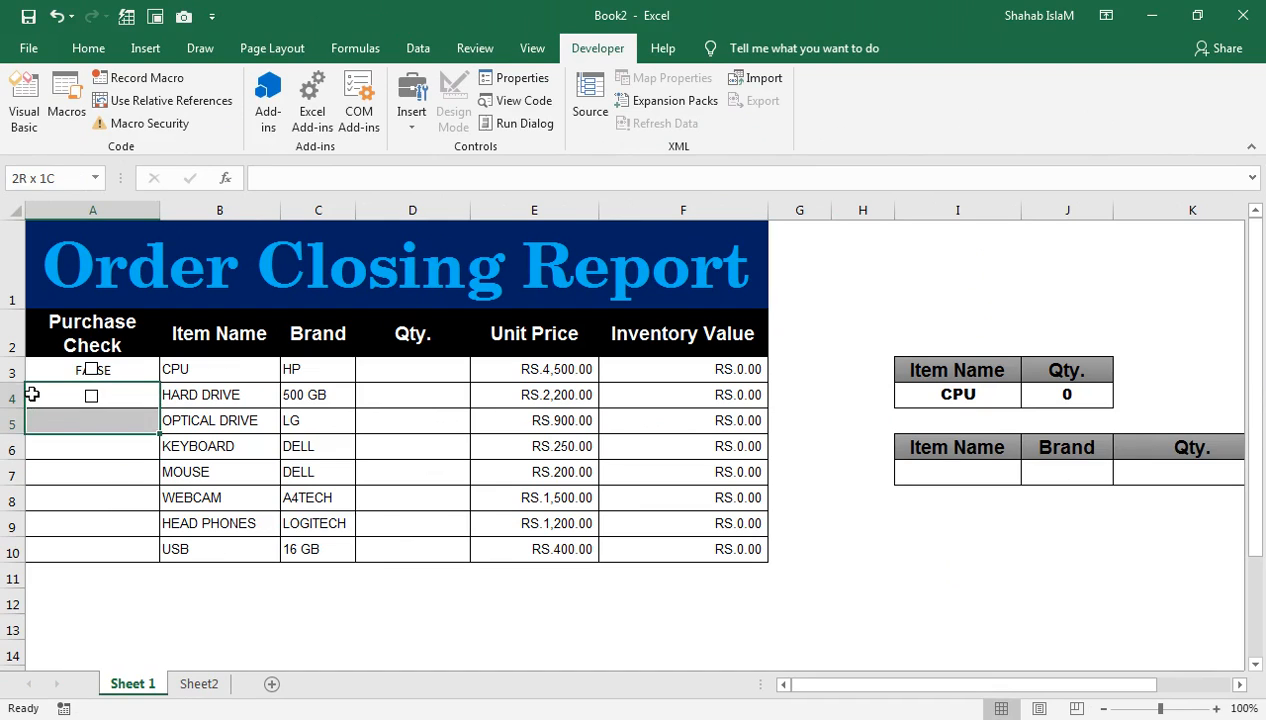
key("shift+Down")
key("shift+Down")
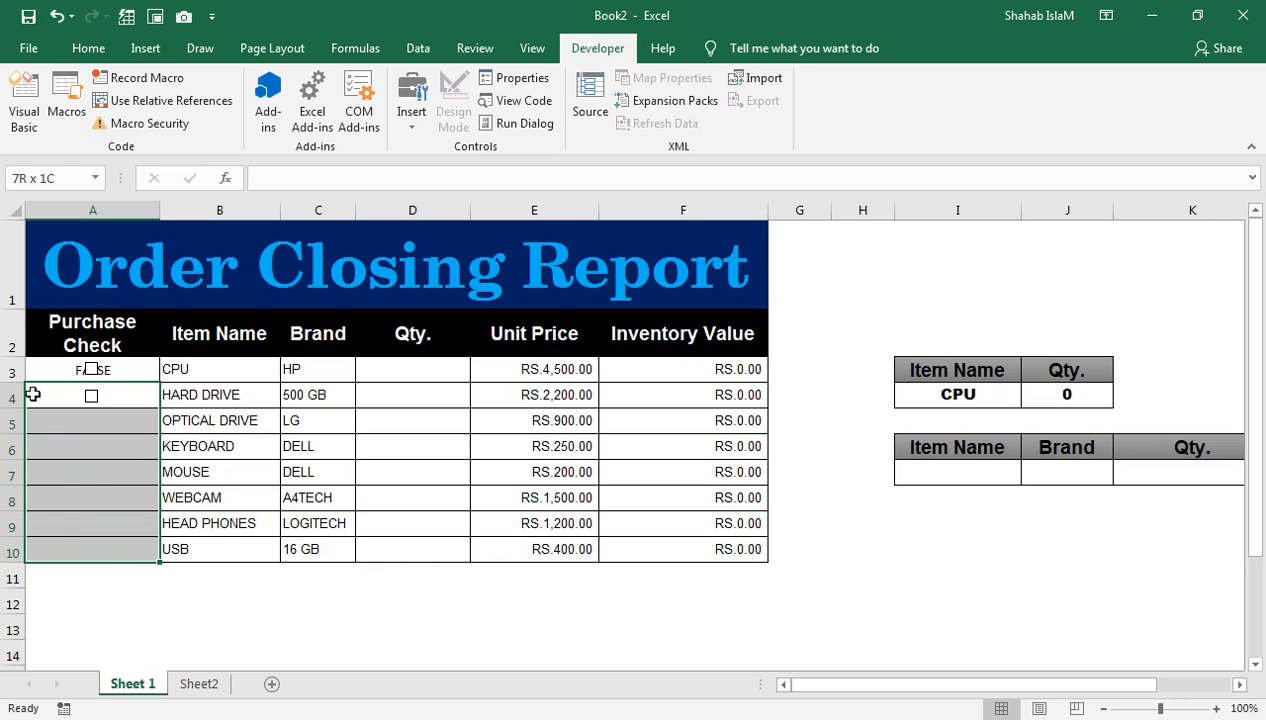
key("ctrl+d")
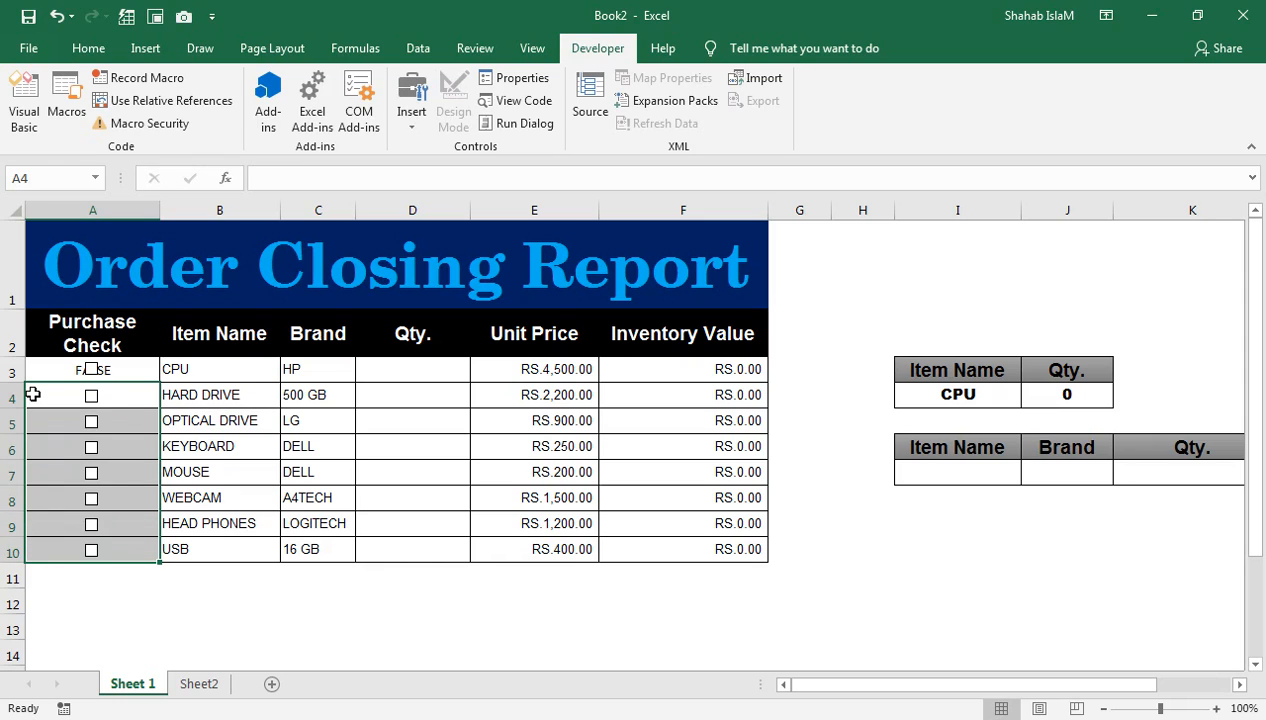
- Link the HARD DRIVE check box to cell A4 through its control format settings
right_click(91, 398)
left_click(160, 584)
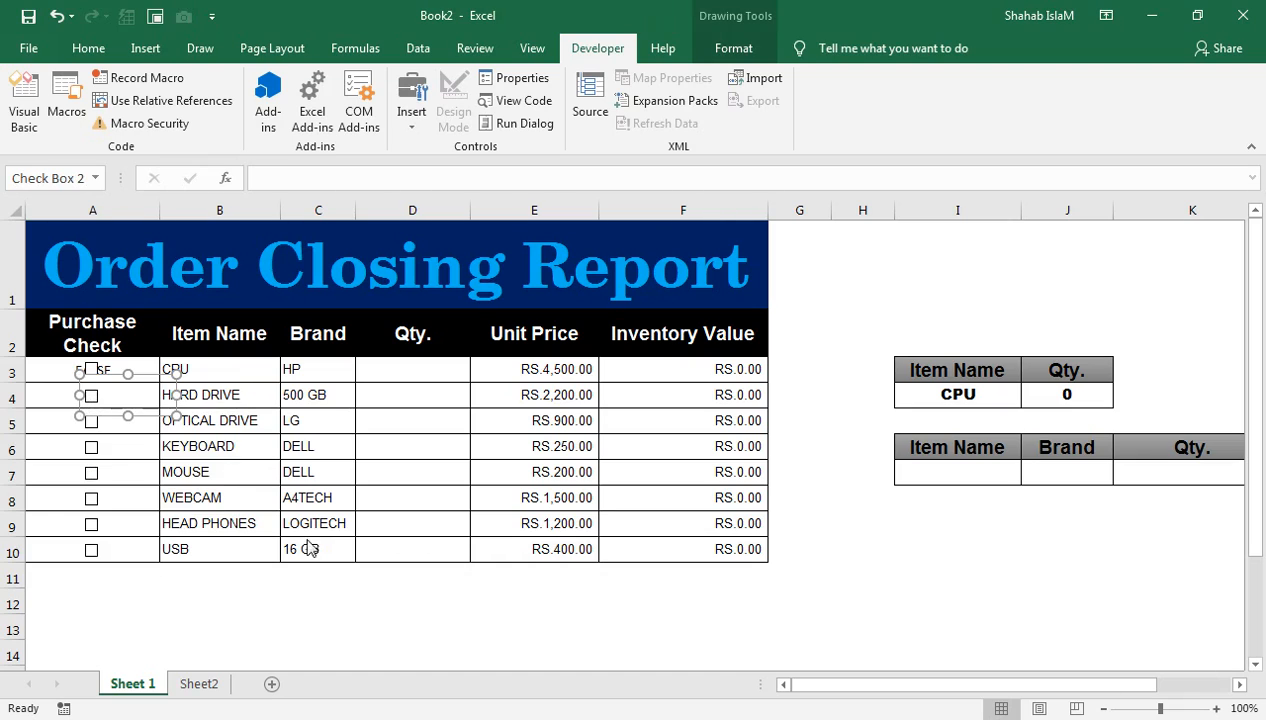
left_click(62, 397)
left_click(843, 620)
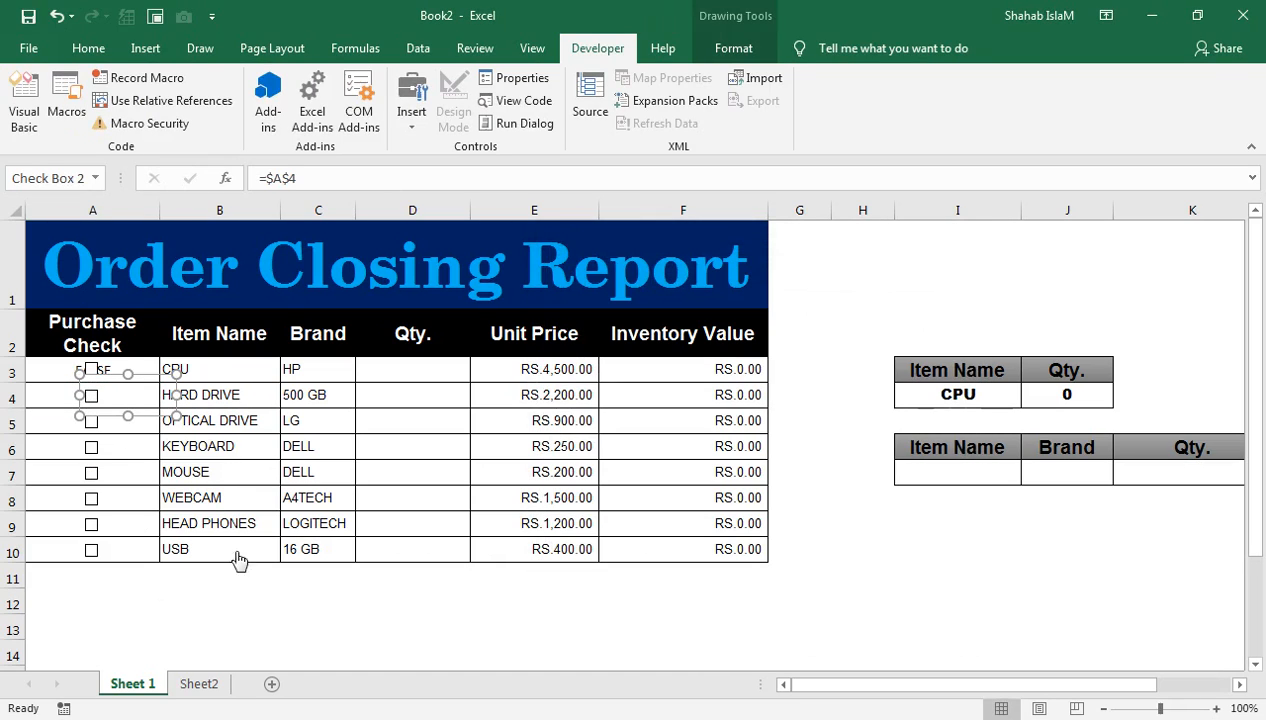
- Link the OPTICAL DRIVE check box to cell A5 through its control format settings
right_click(95, 430)
left_click(88, 414)
right_click(88, 414)
left_click(135, 600)
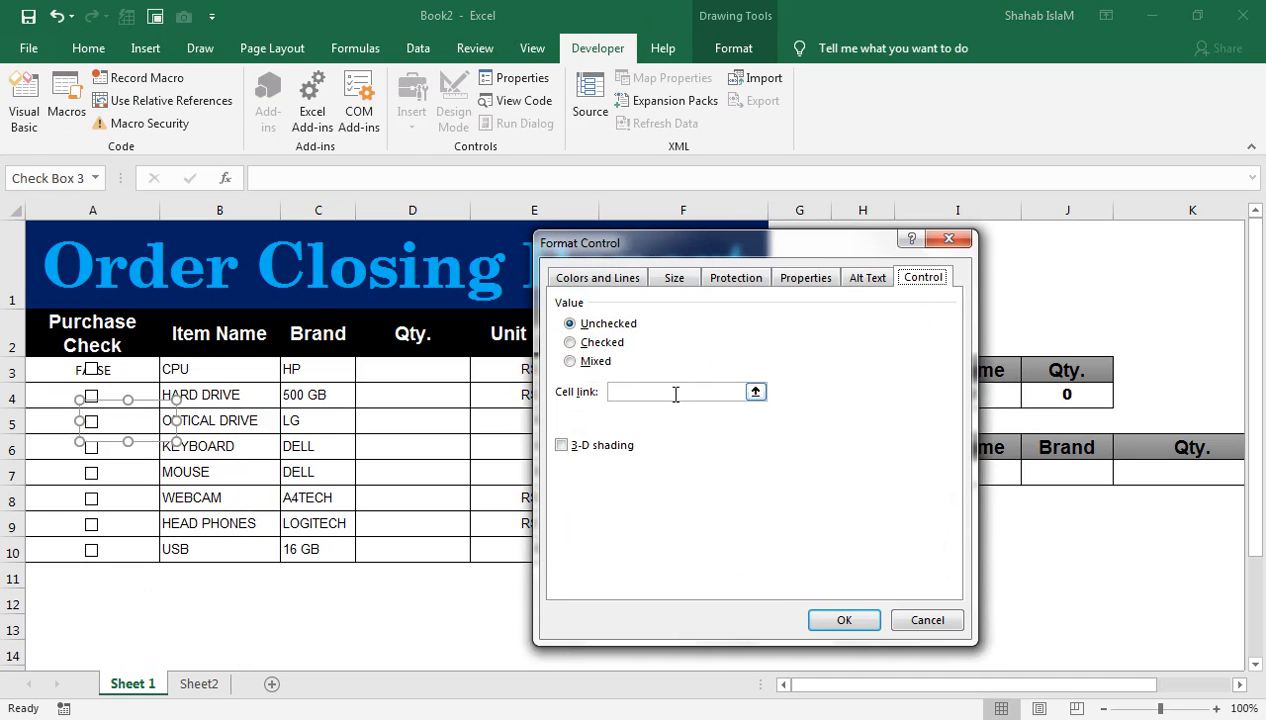
left_click(35, 425)
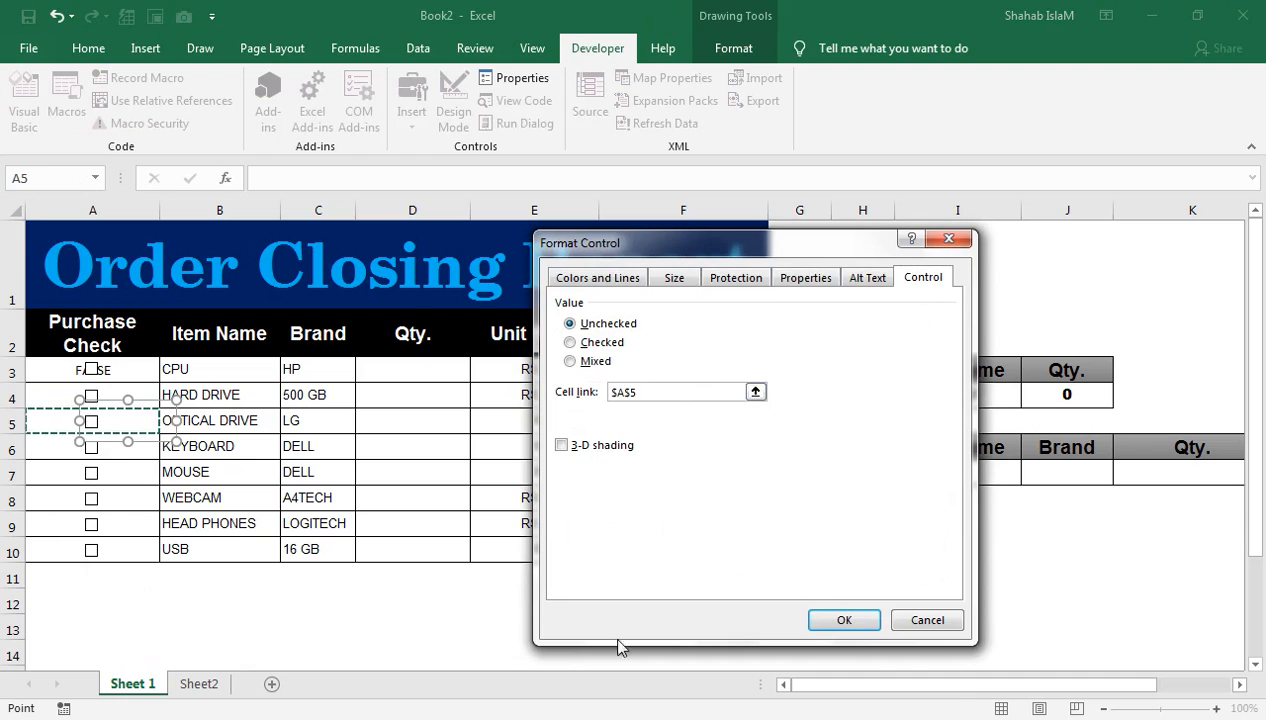
left_click(843, 620)
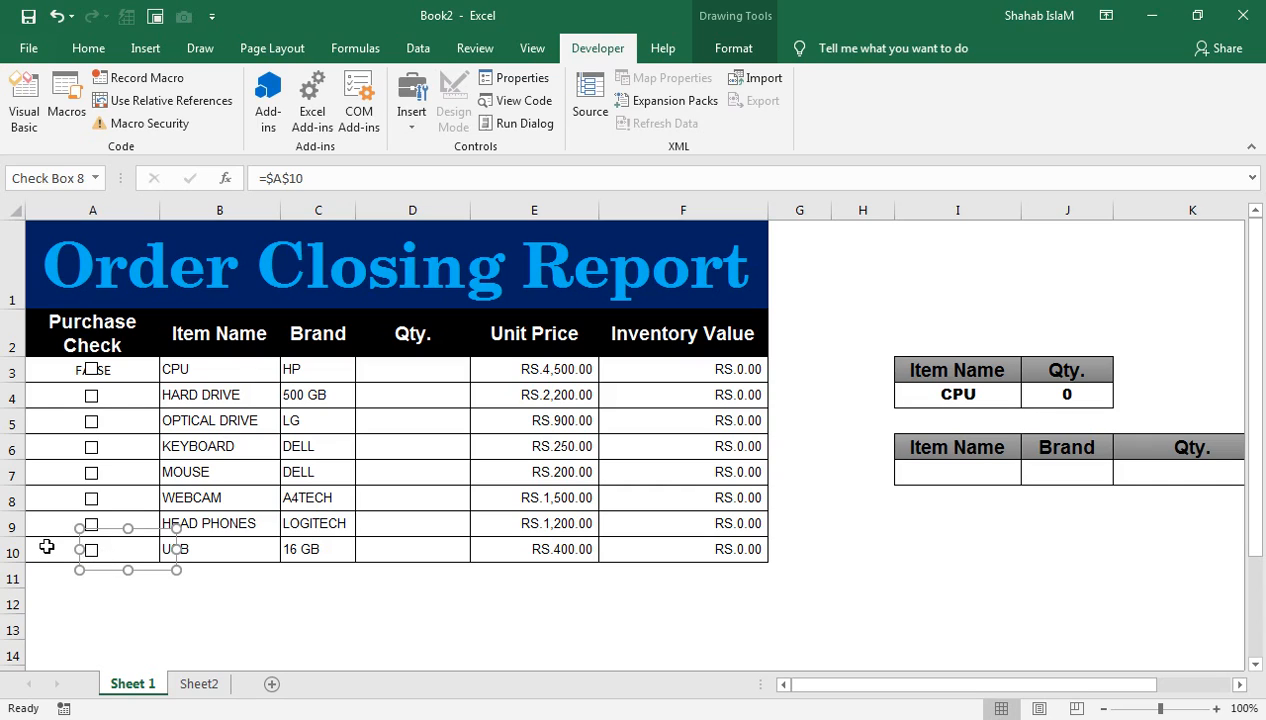
- Tick and clear the check boxes from HARD DRIVE through USB to test their linked cells
left_click(94, 417)
left_click(92, 397)
left_click(91, 450)
left_click(91, 474)
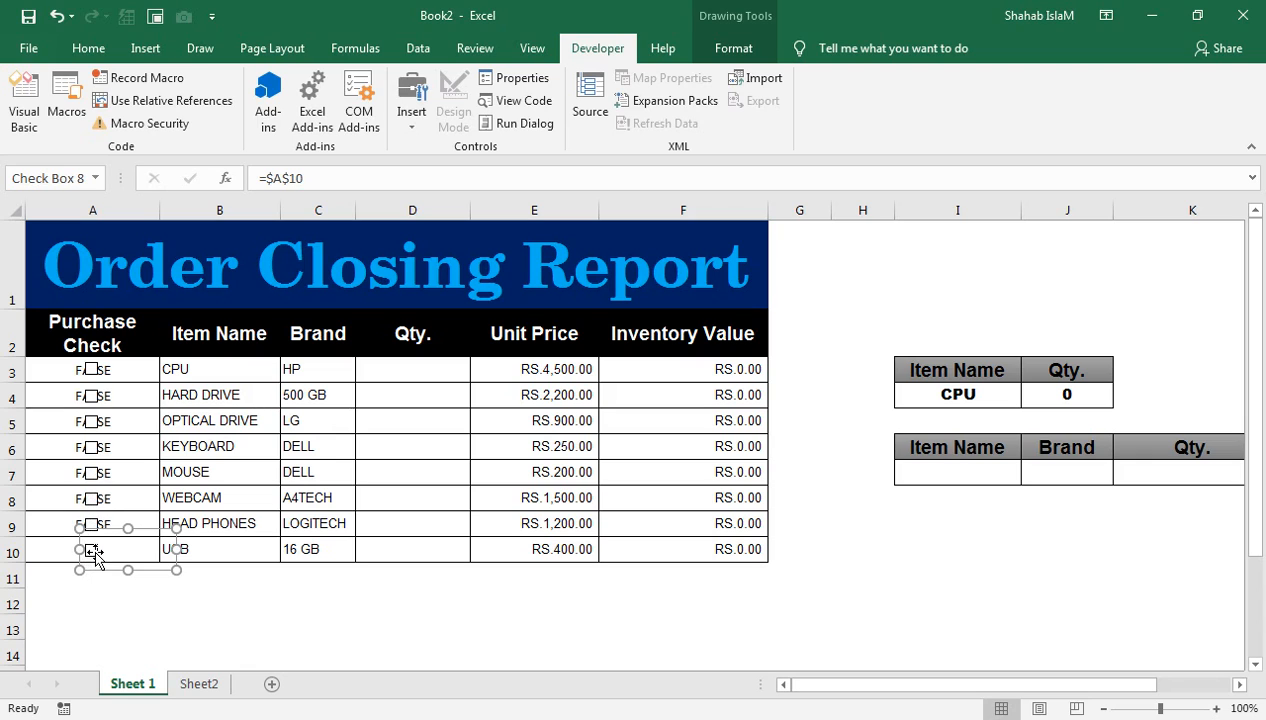
left_click(104, 580)
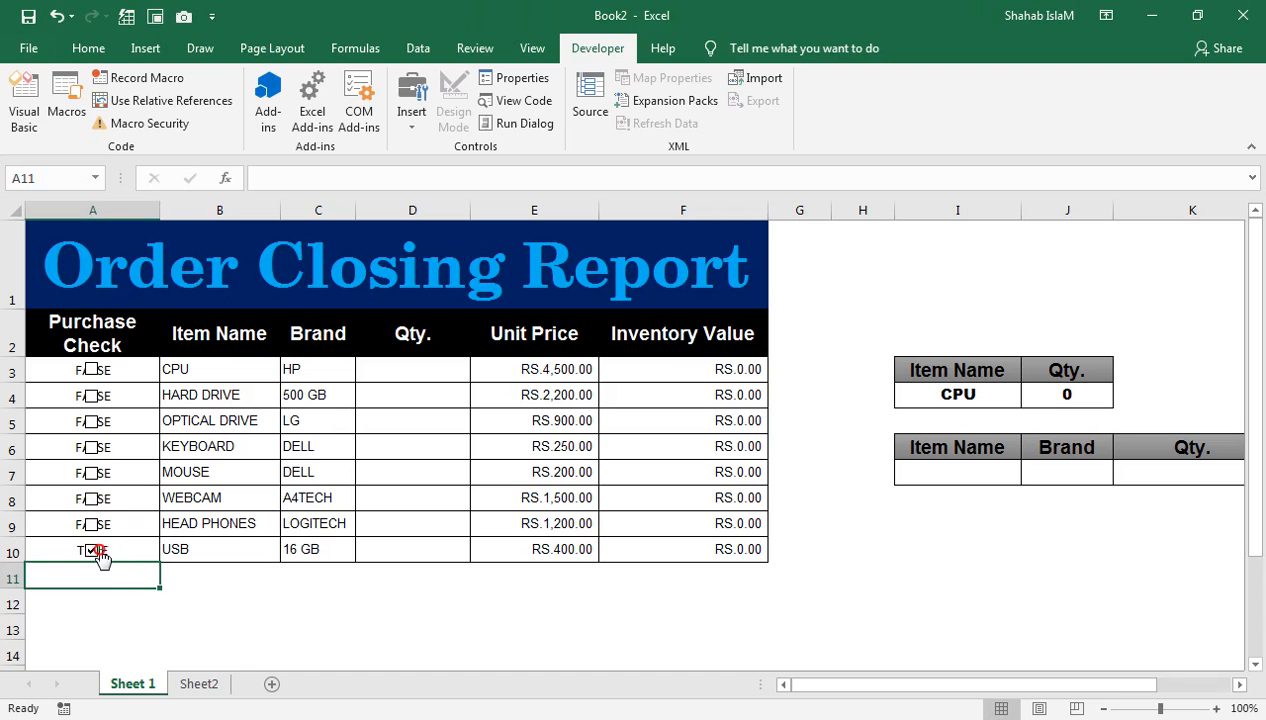
- Hide the linked values in A3:A10 by applying the custom number format ;;;
left_click_drag(42, 367, 62, 548)
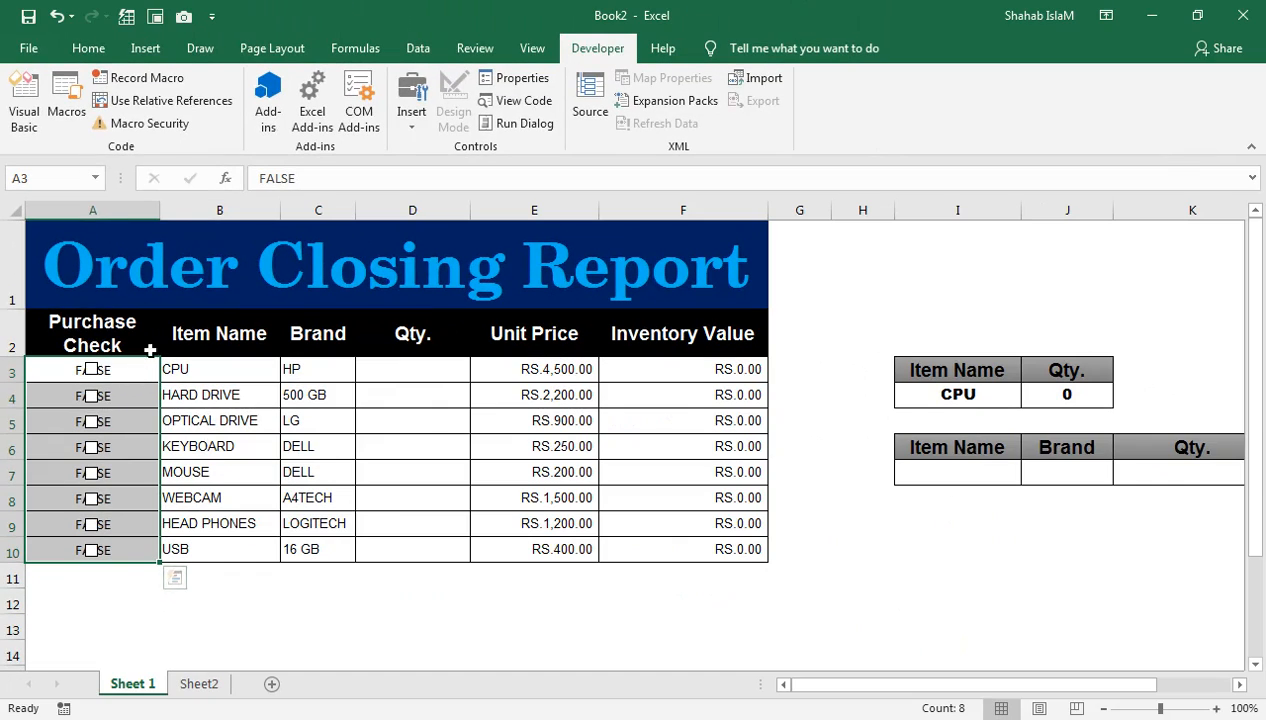
left_click(98, 49)
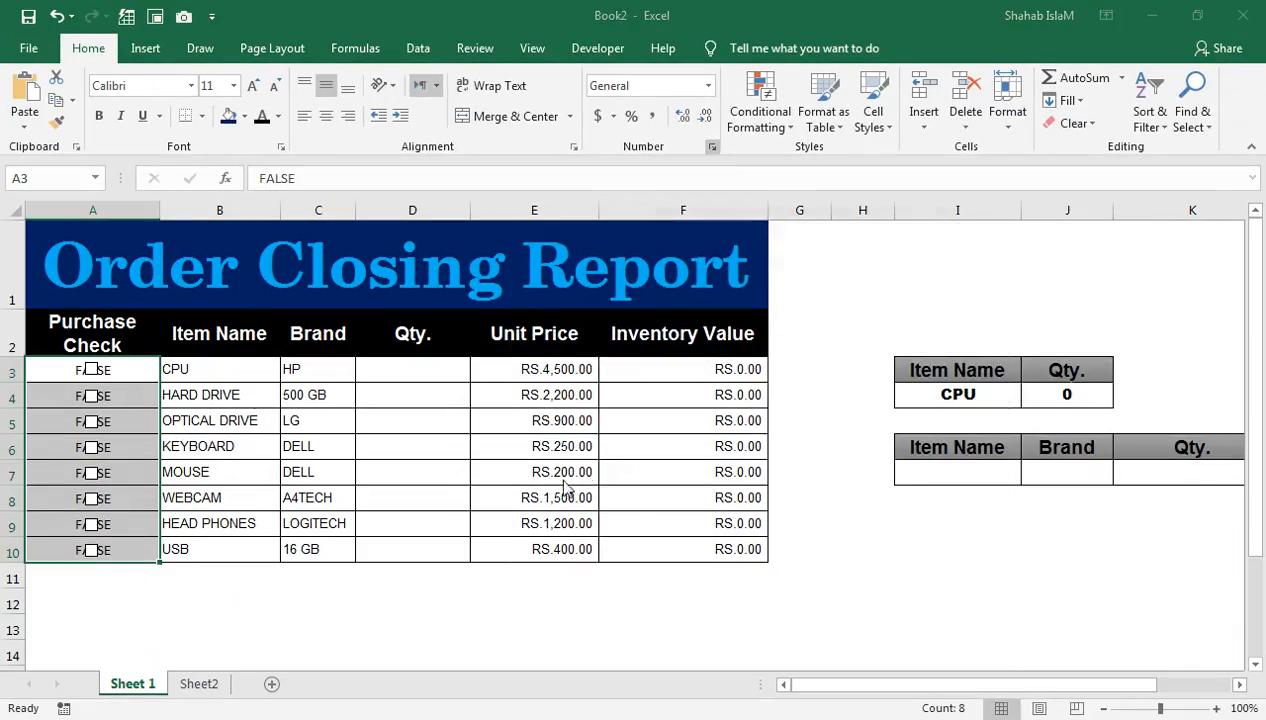
left_click(680, 294)
left_click(563, 566)
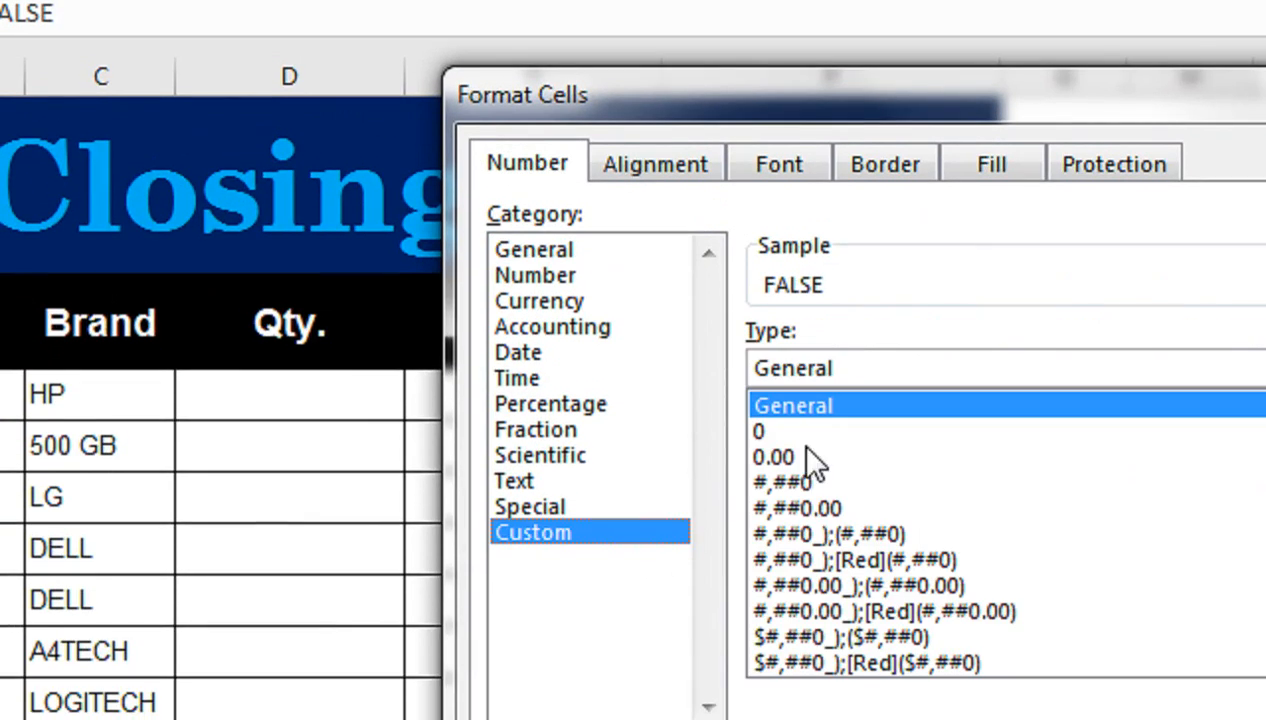
left_click_drag(850, 370, 711, 357)
type(";;;")
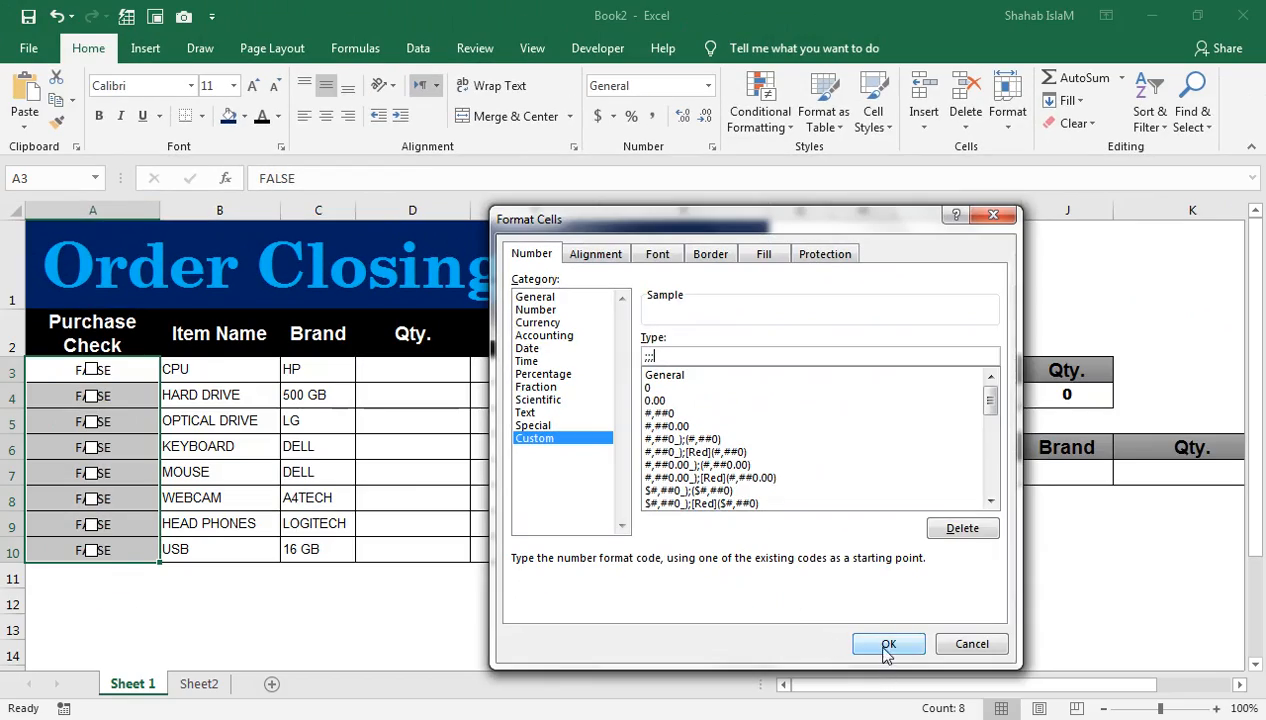
left_click(1239, 719)
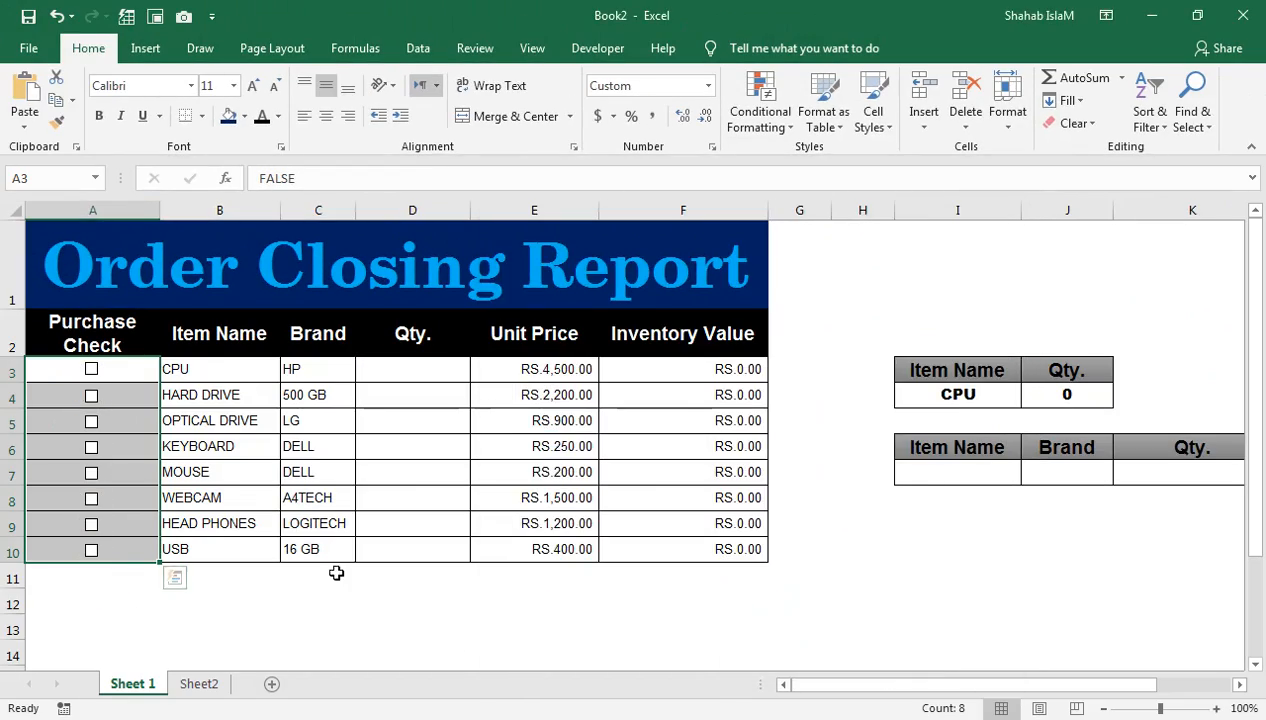
left_click(200, 228)
left_click(200, 228)
left_click(199, 230)
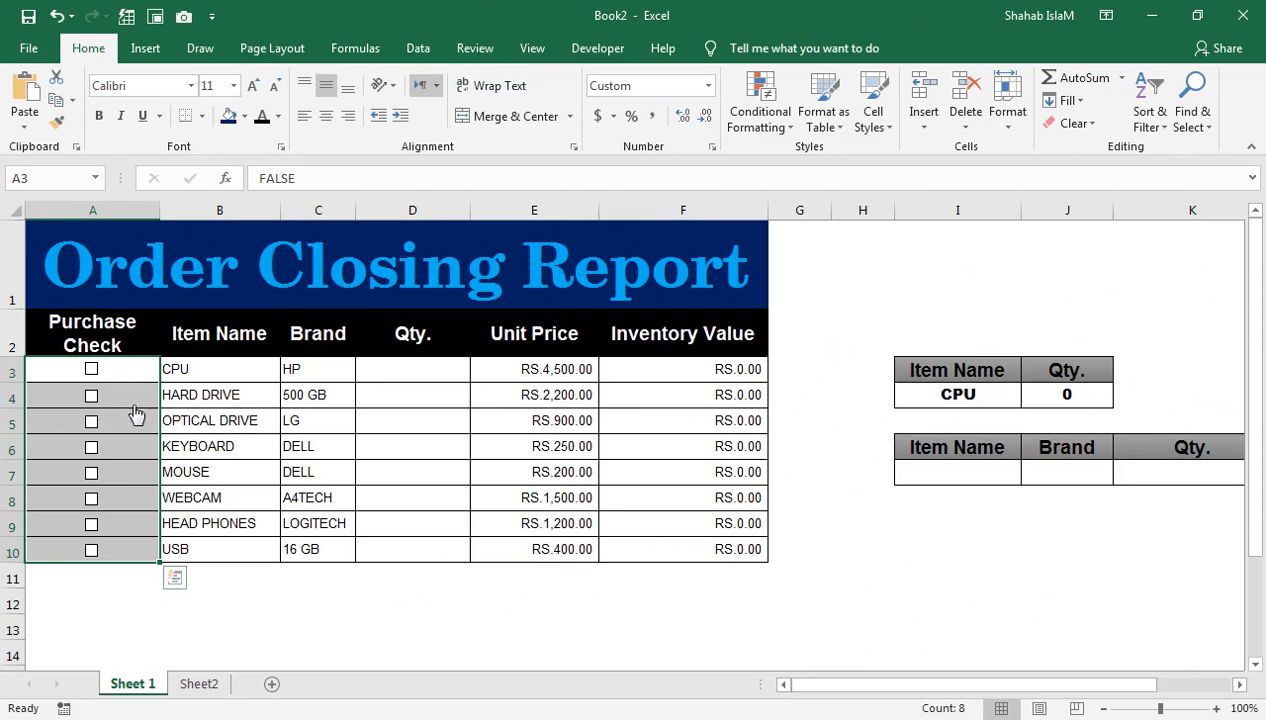
- Inspect the Inventory Value formula for CPU in cell F3 and leave it as it is
left_click(253, 388)
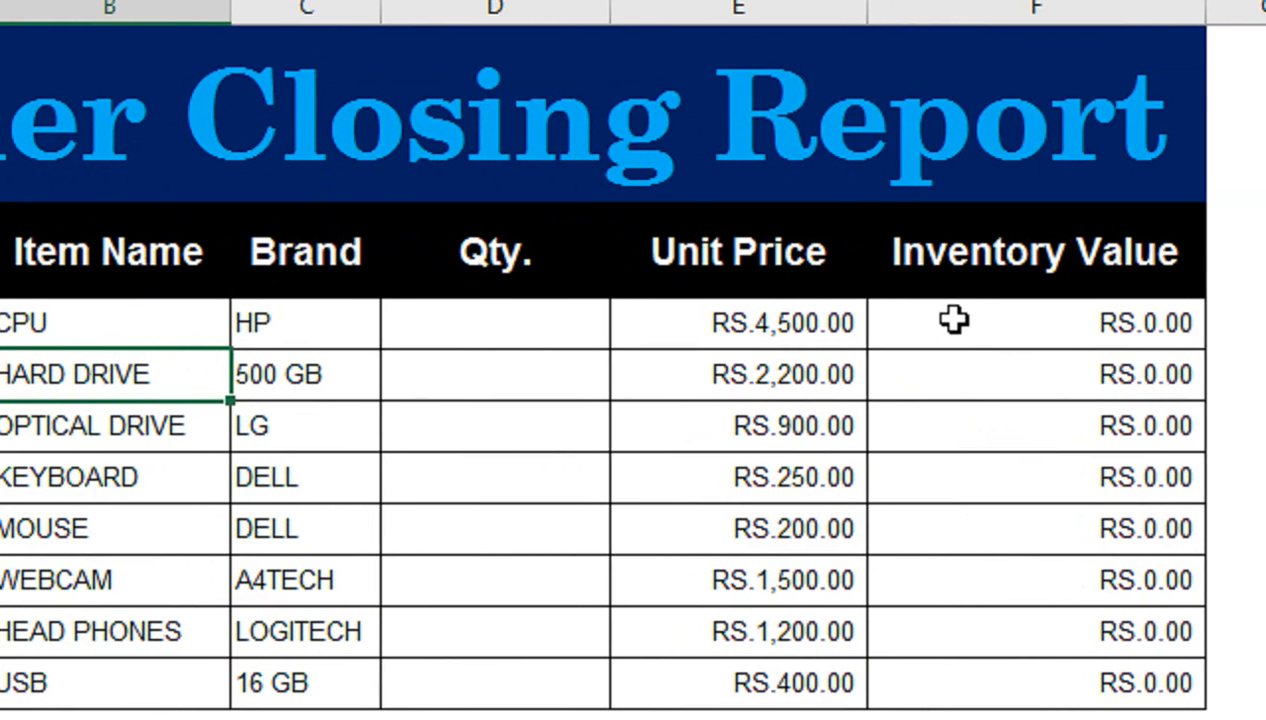
double_click(1091, 322)
key("Return")
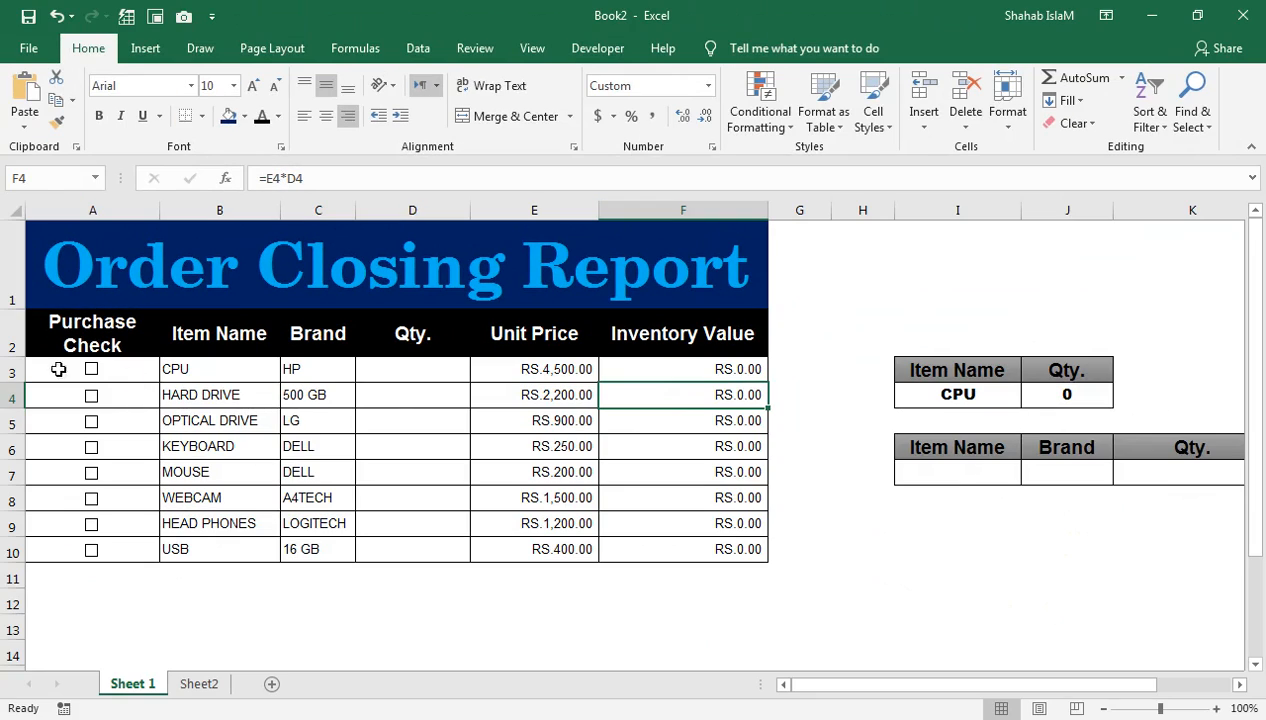
- Create a formula-based conditional formatting rule for A3:F10 using the formula =$A3
left_click_drag(59, 369, 686, 549)
left_click(72, 372)
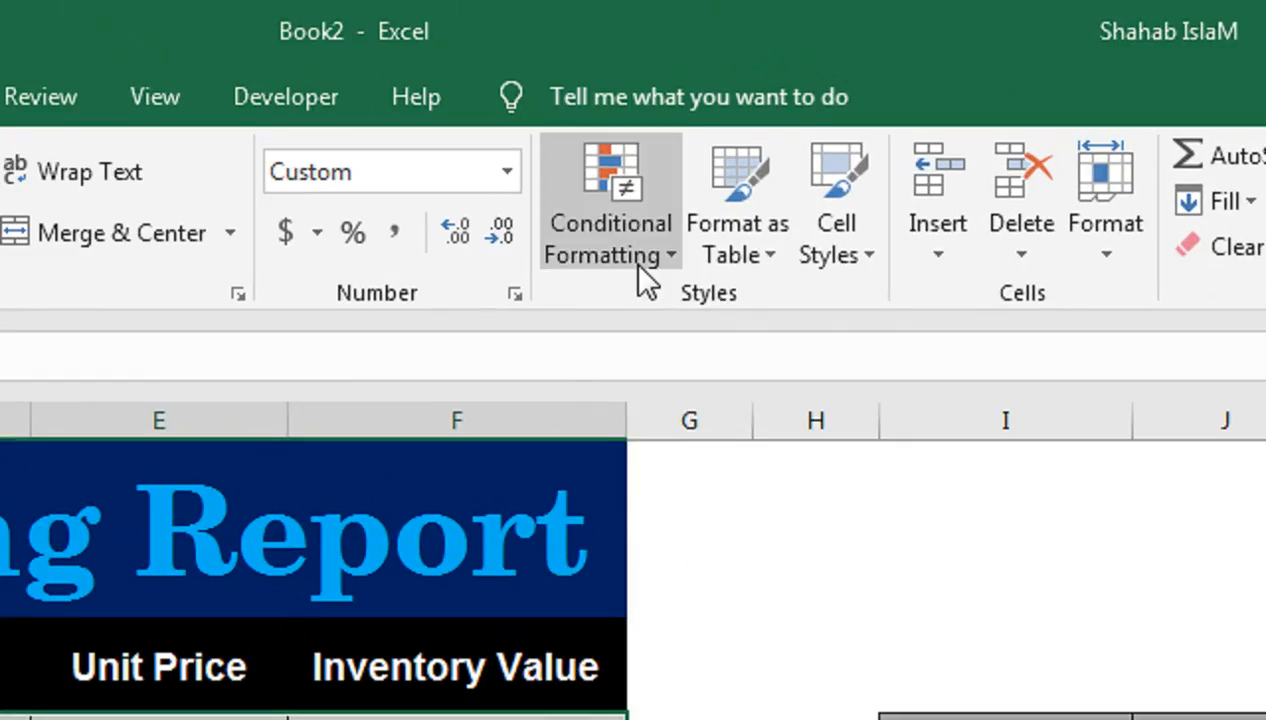
left_click(640, 262)
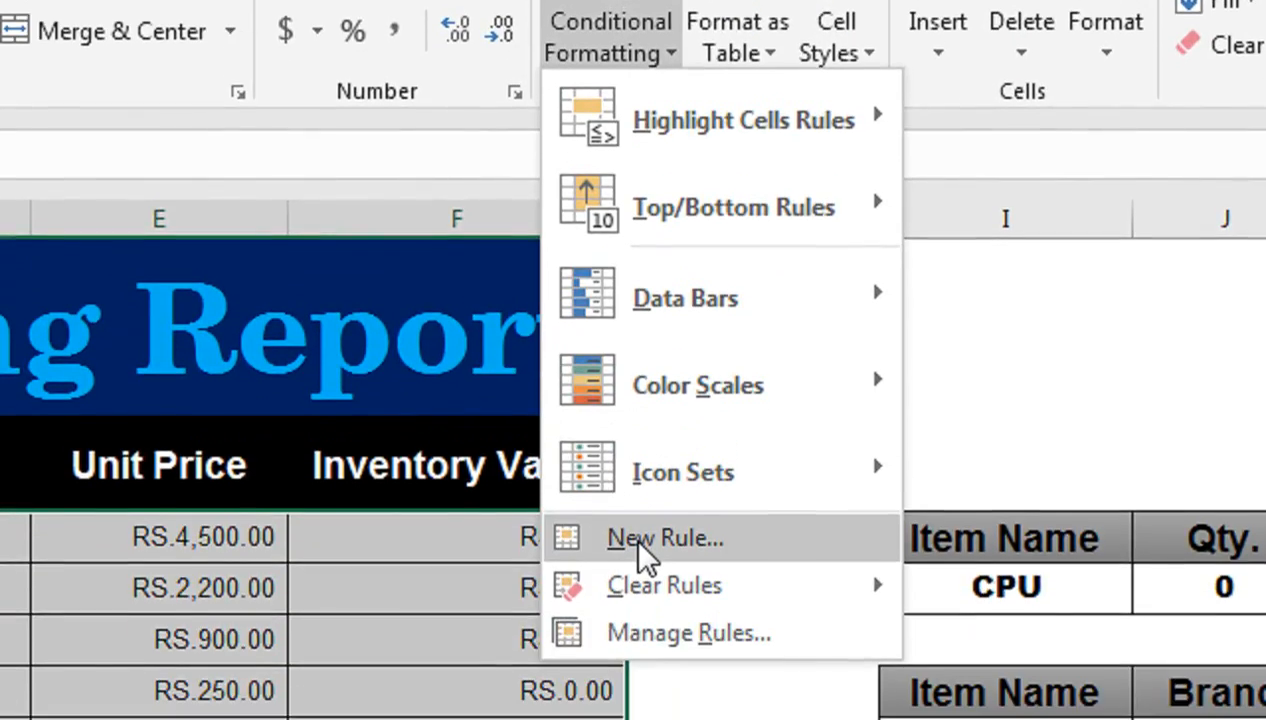
left_click(645, 540)
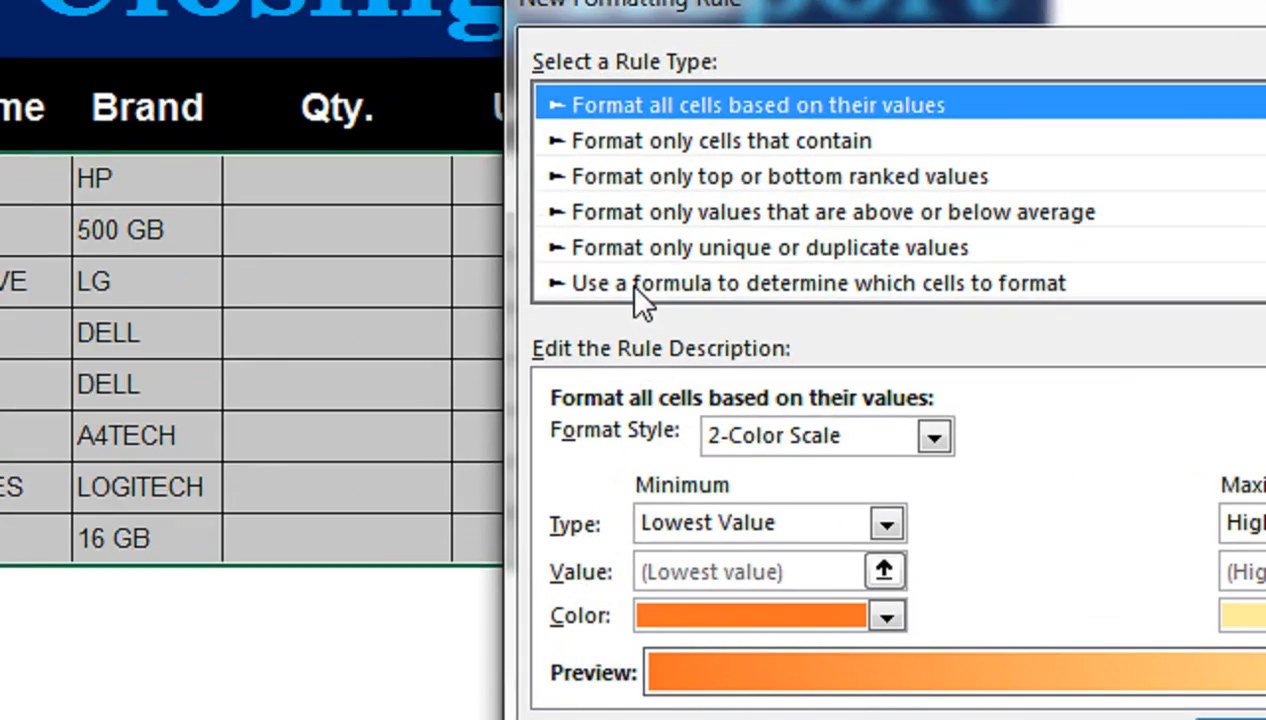
left_click(633, 285)
left_click(616, 458)
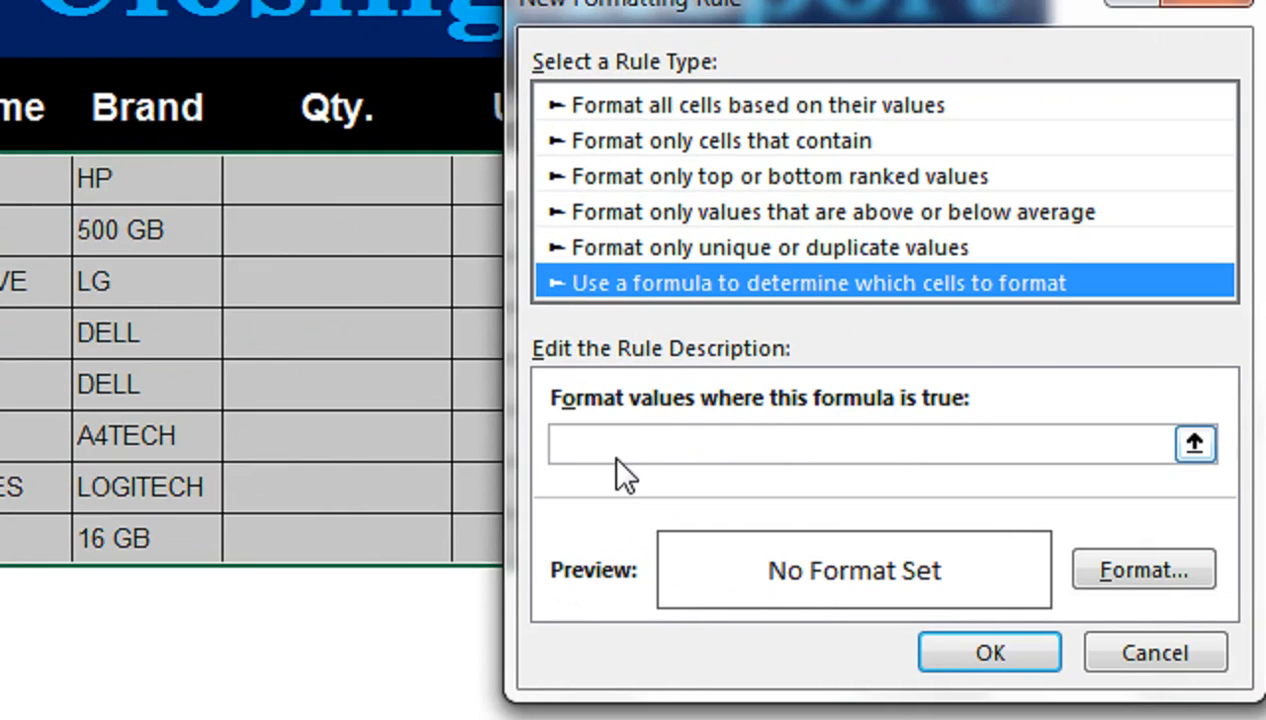
left_click(624, 444)
type("=")
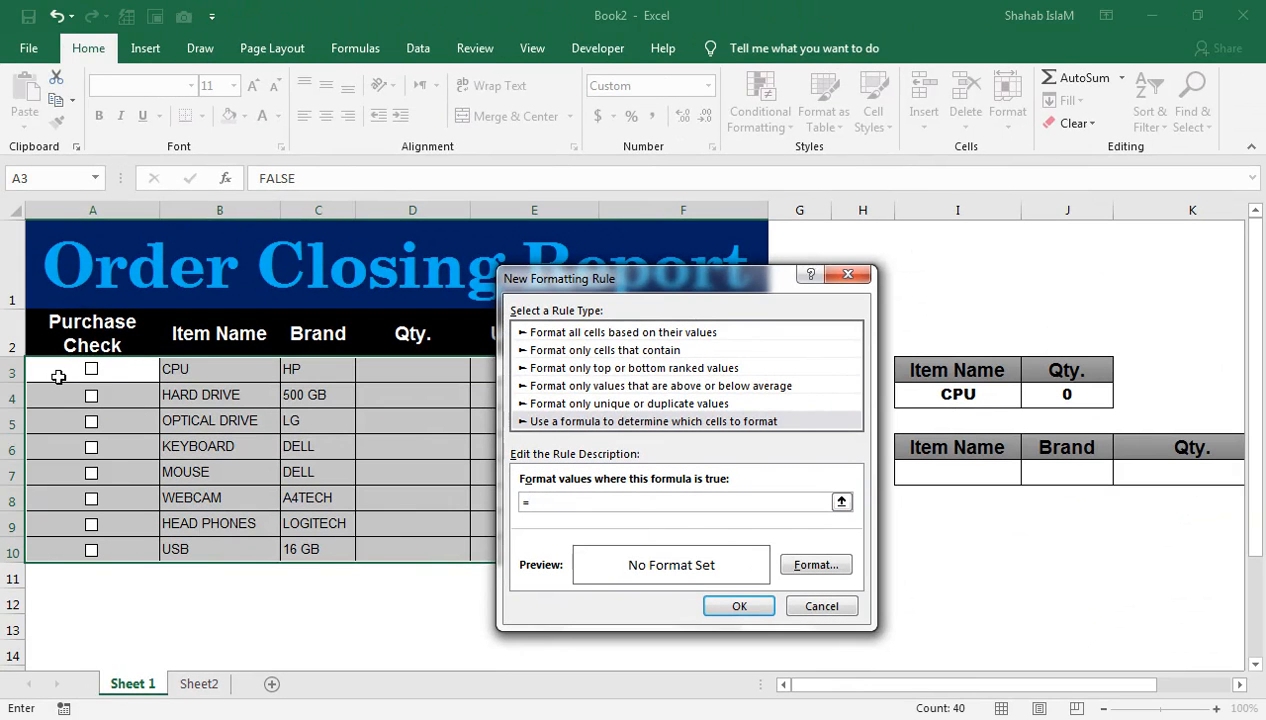
left_click(46, 375)
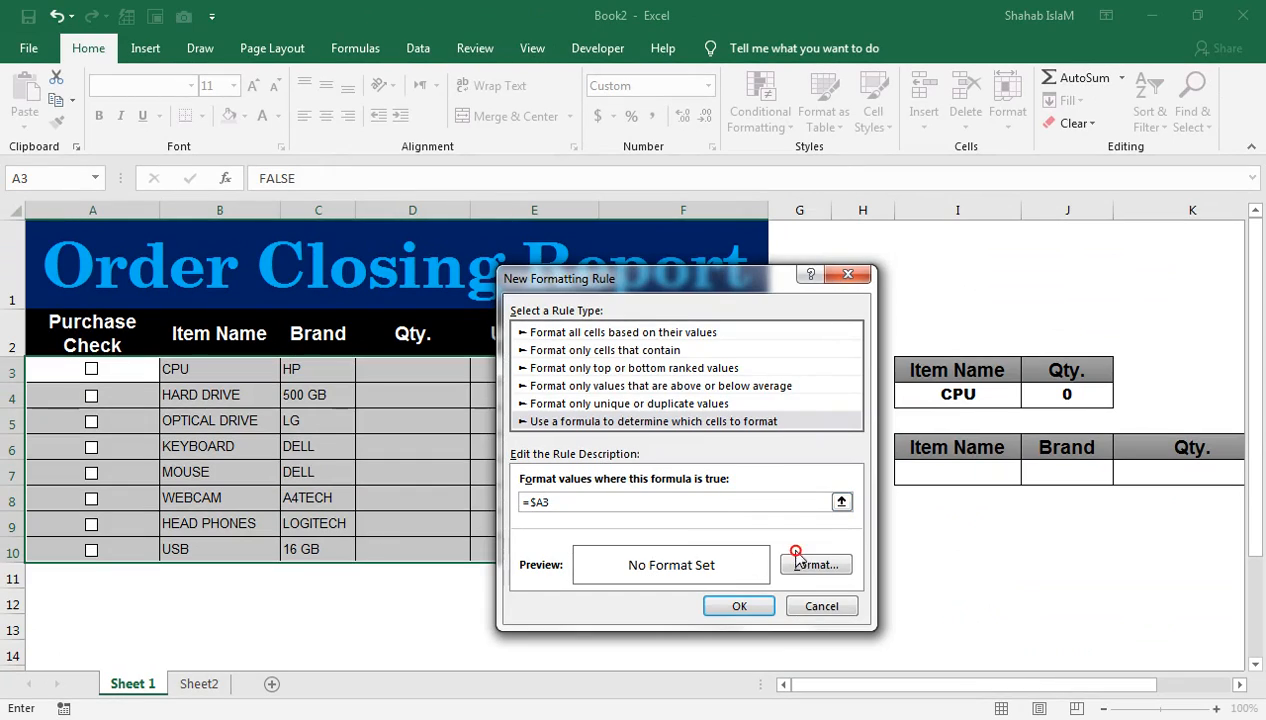
- Give the rule's format a light blue fill and bold dark blue font, and apply the rule
left_click(820, 492)
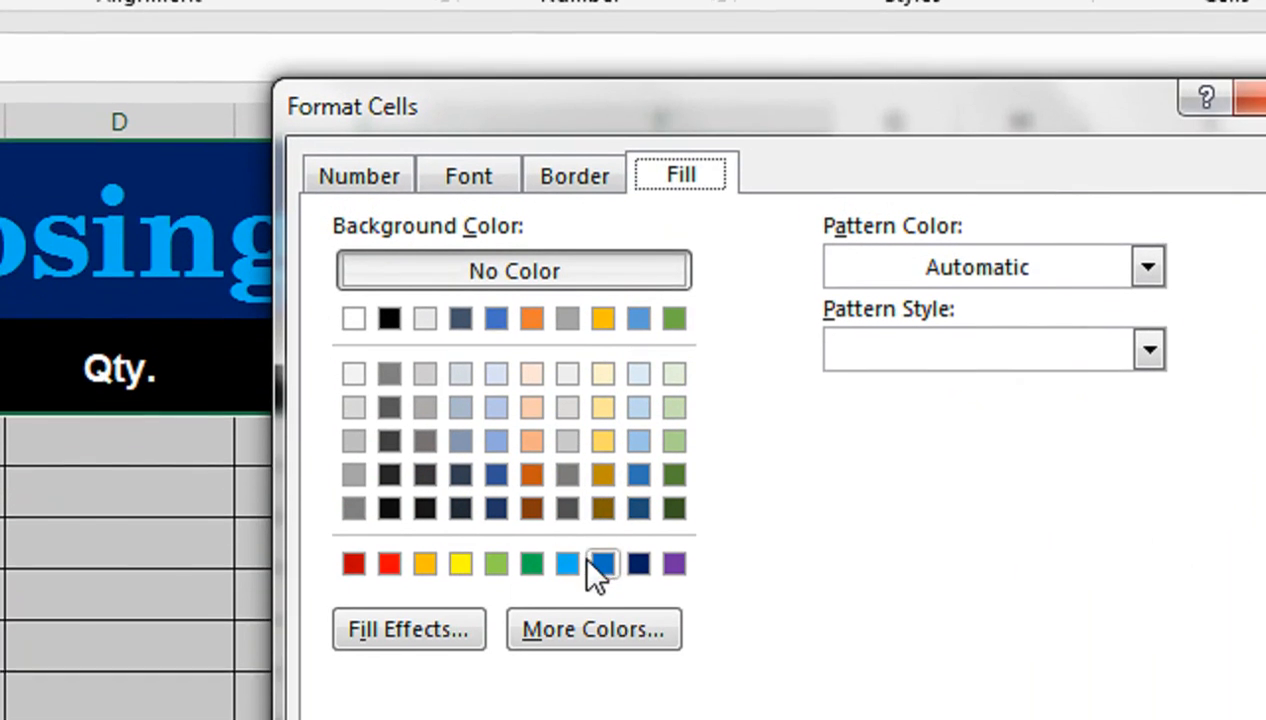
left_click(637, 430)
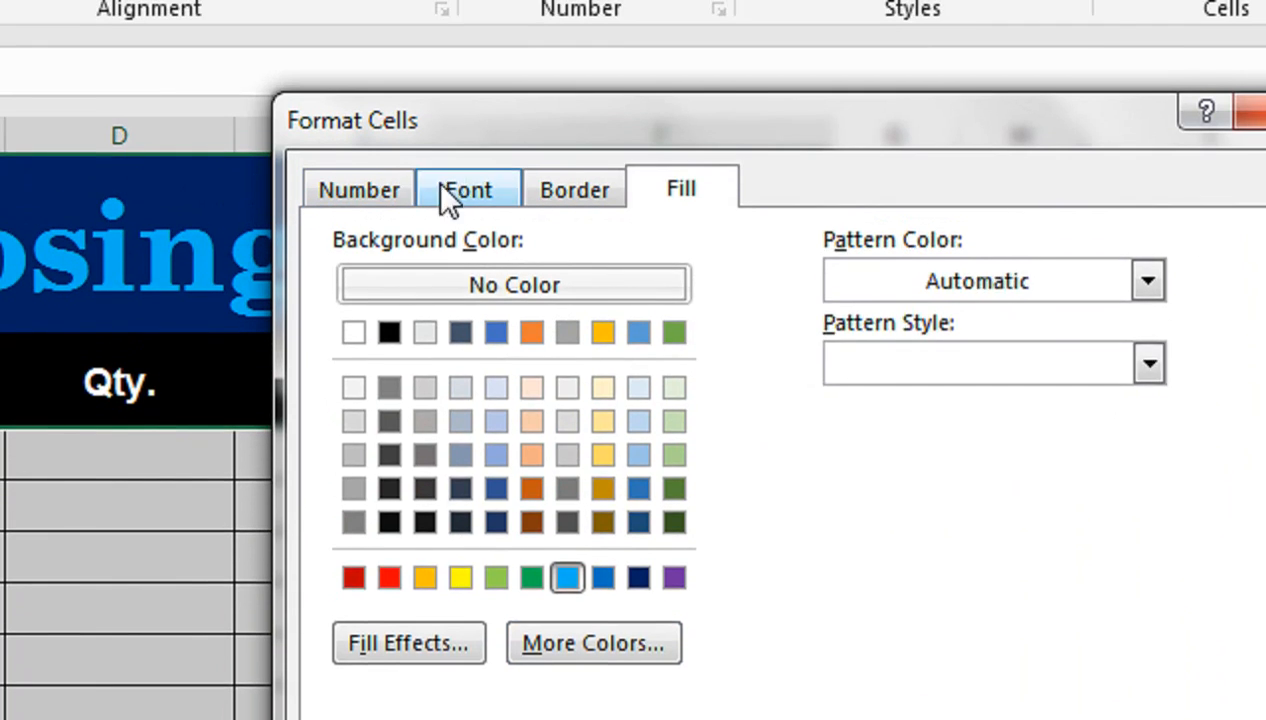
left_click(462, 190)
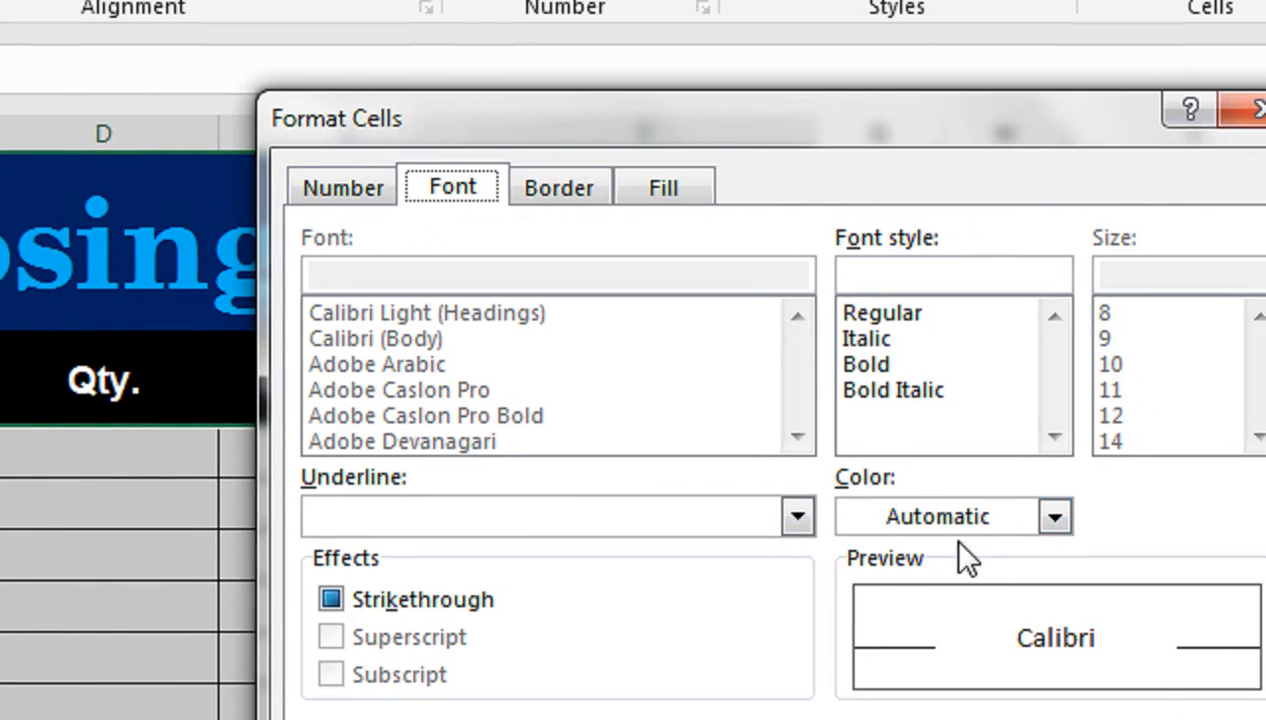
left_click(990, 518)
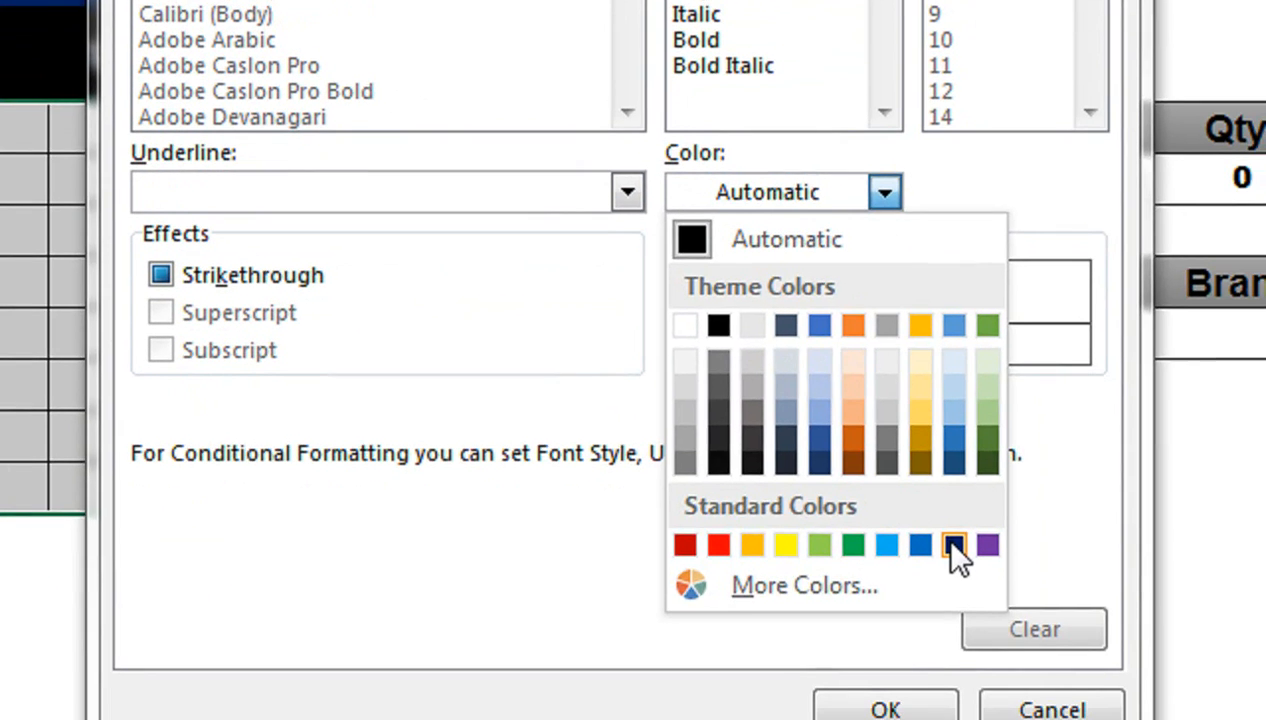
left_click(954, 545)
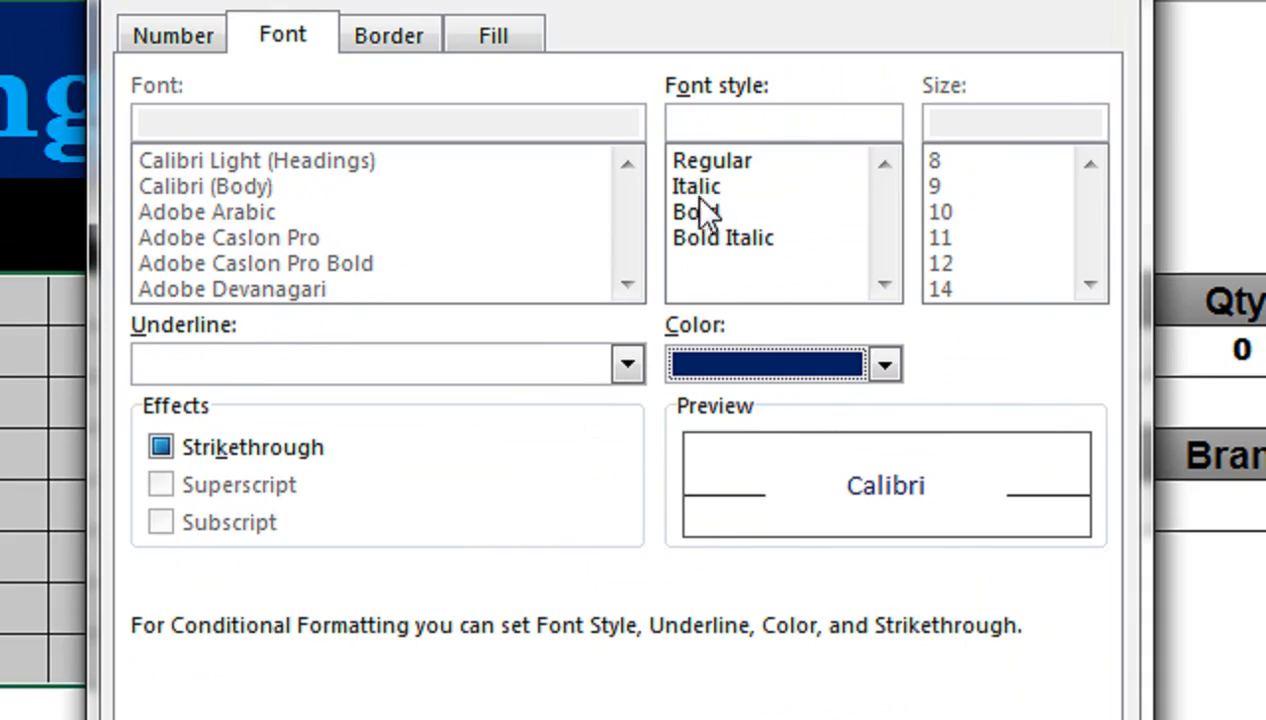
left_click(700, 208)
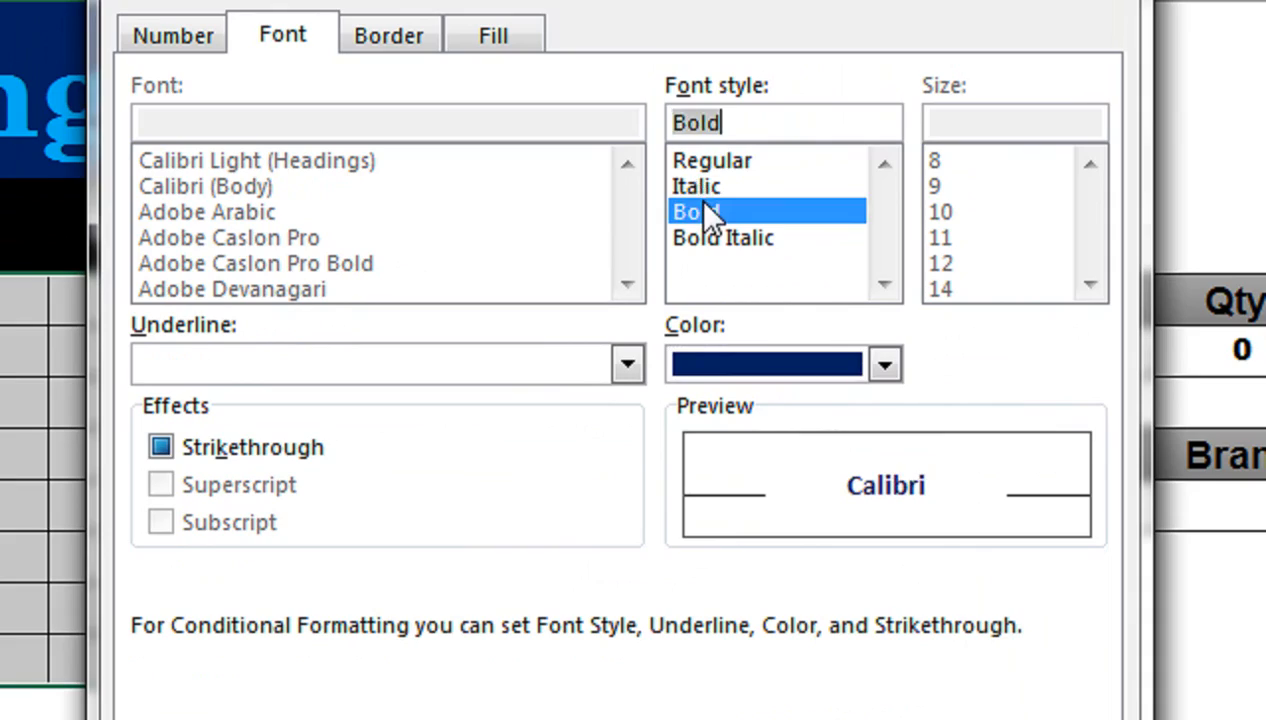
left_click(890, 660)
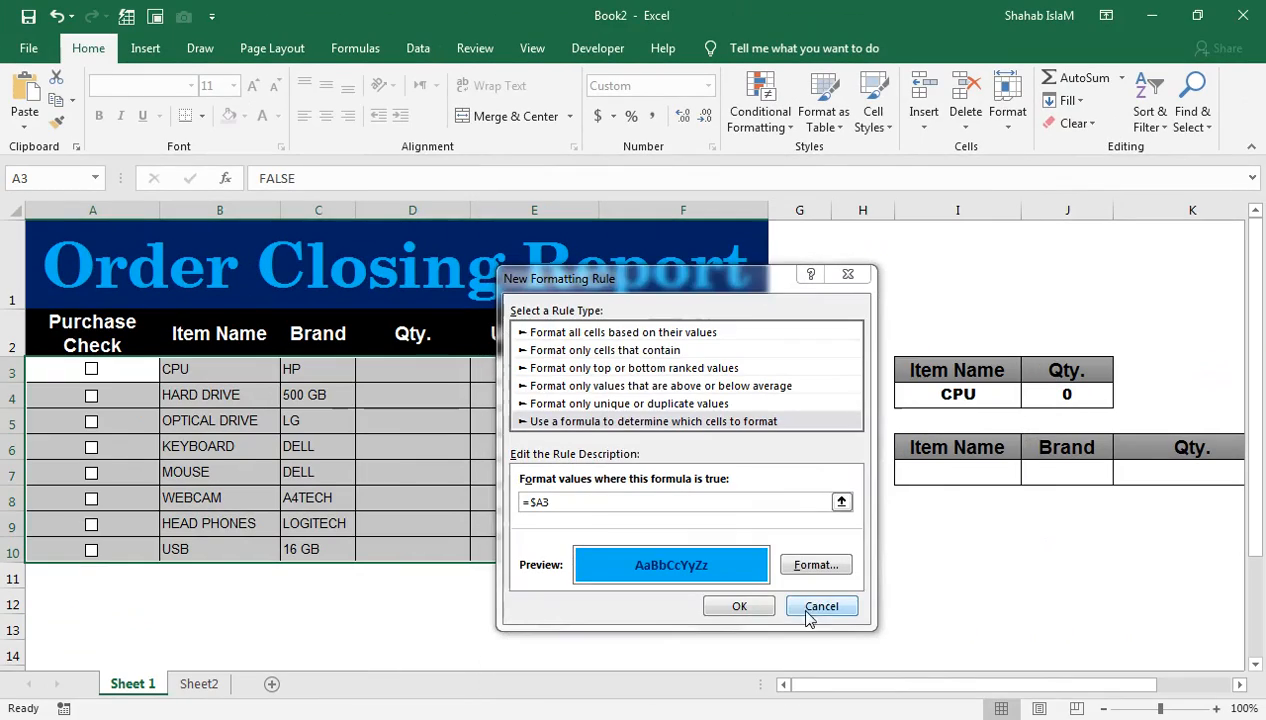
left_click(760, 606)
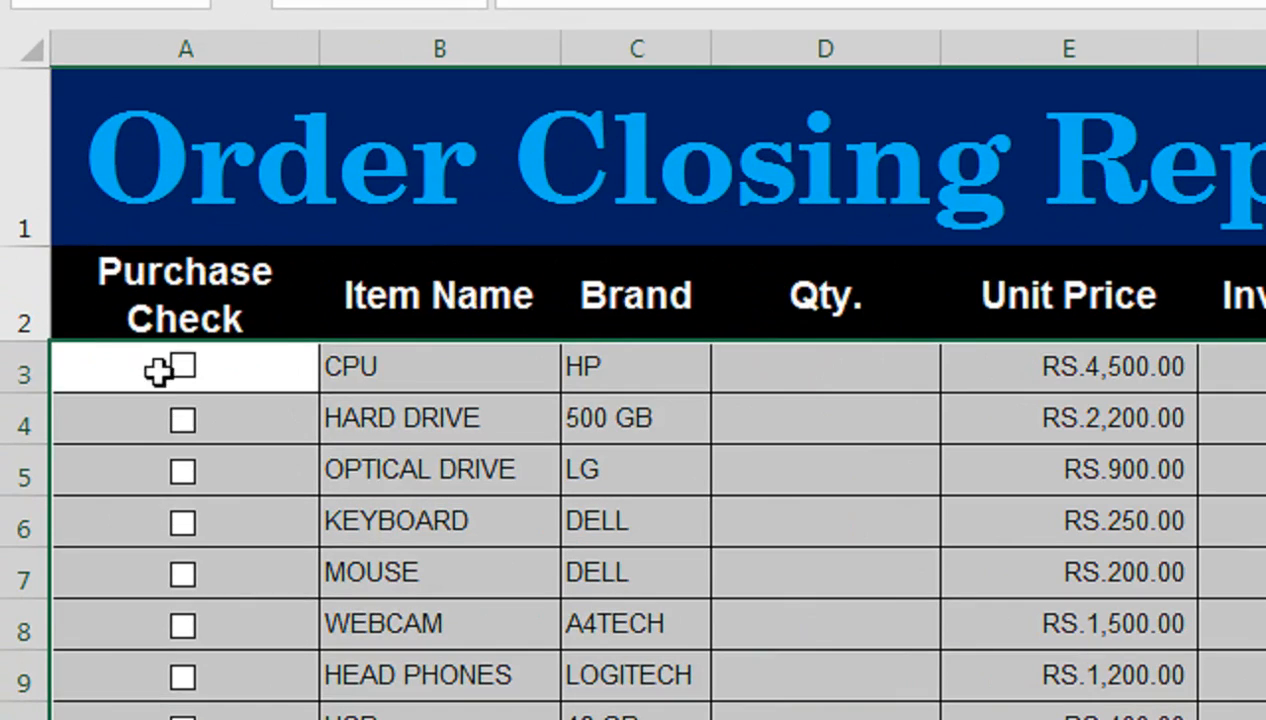
- Toggle the CPU check box to test the row highlighting, leaving it ticked, and tick KEYBOARD and HEAD PHONES as well
left_click(88, 356)
left_click(142, 362)
left_click(178, 372)
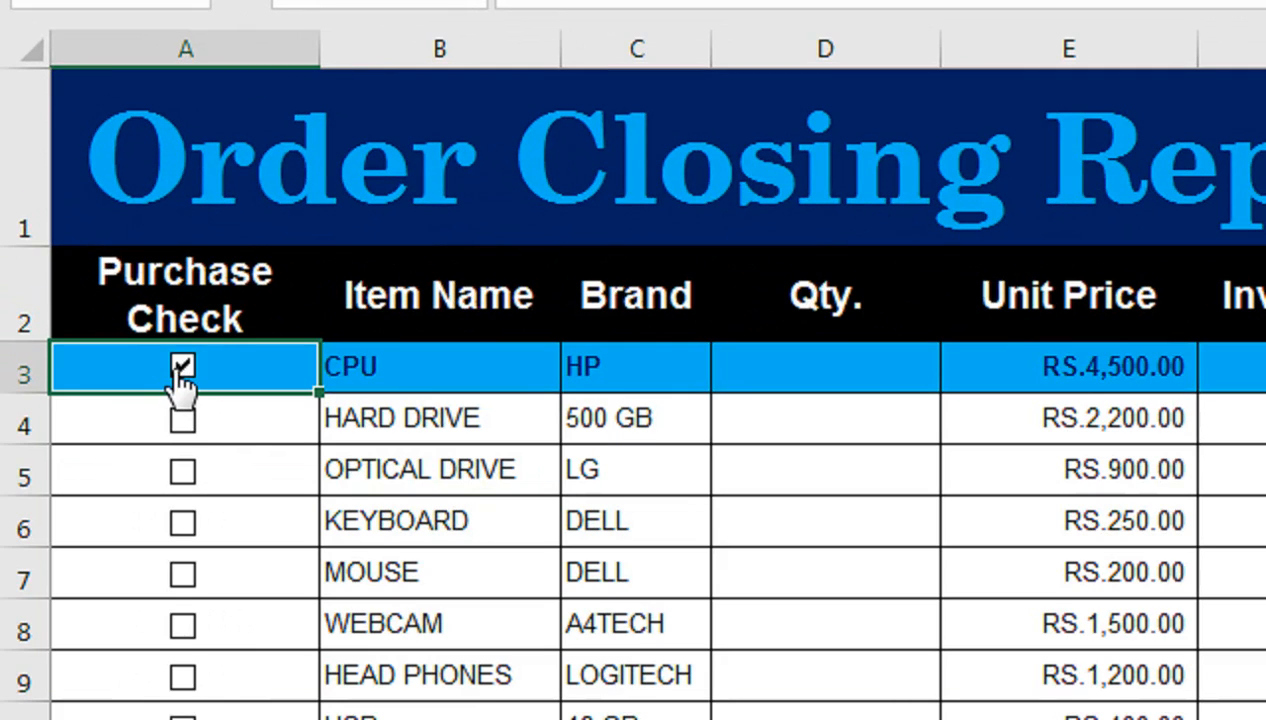
left_click(180, 378)
left_click(178, 368)
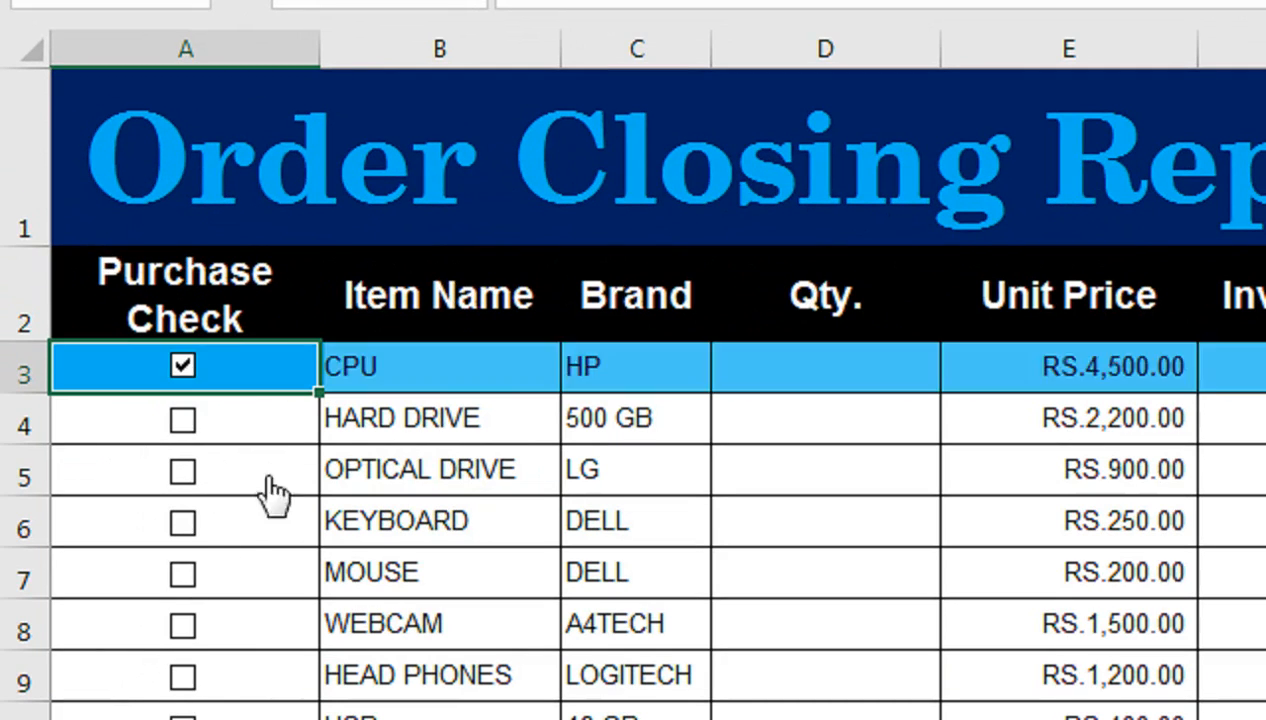
left_click(180, 527)
left_click(184, 676)
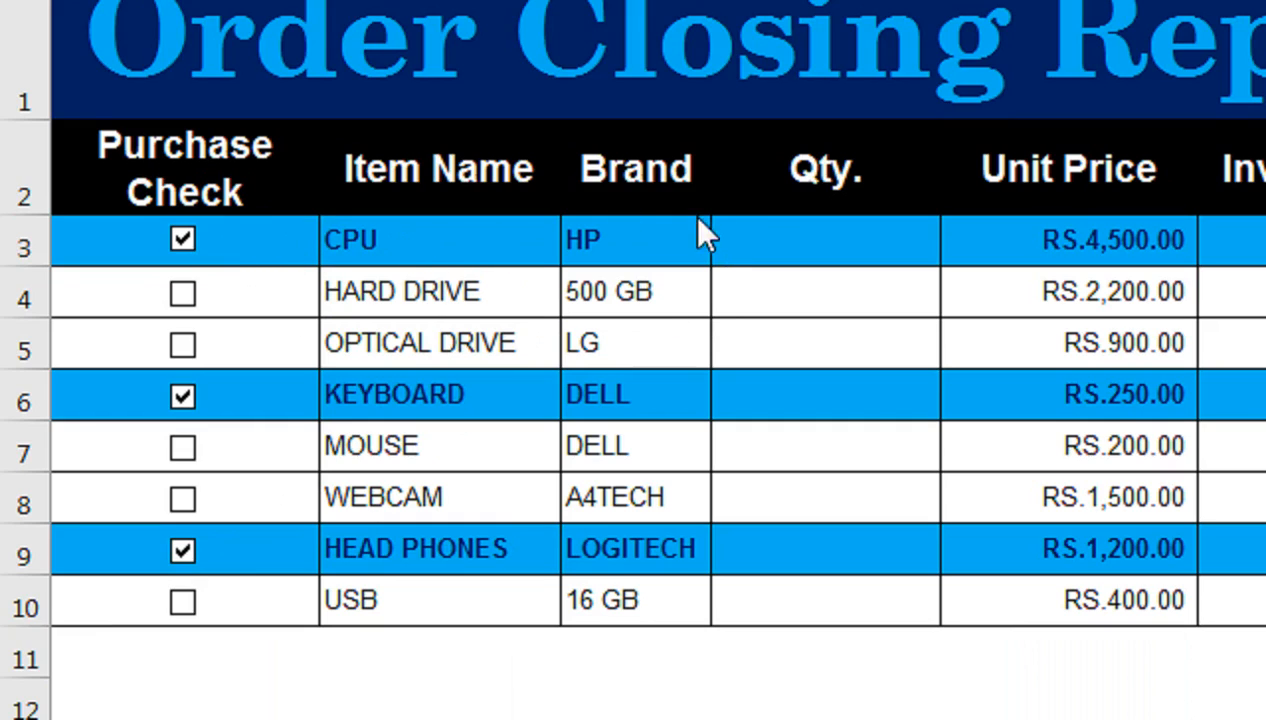
- Enter the quantities 10 for CPU, 5 for KEYBOARD and 15 for HEAD PHONES in the Qty. column
left_click(793, 250)
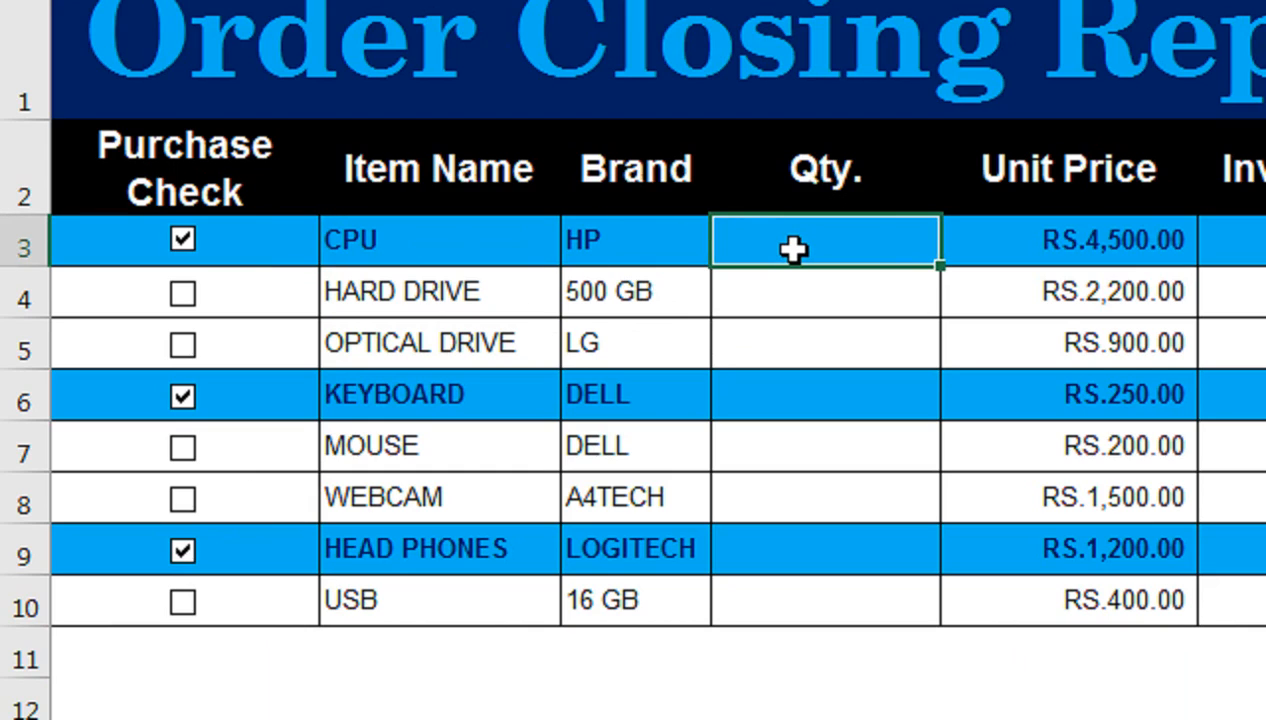
type("10")
key("Return")
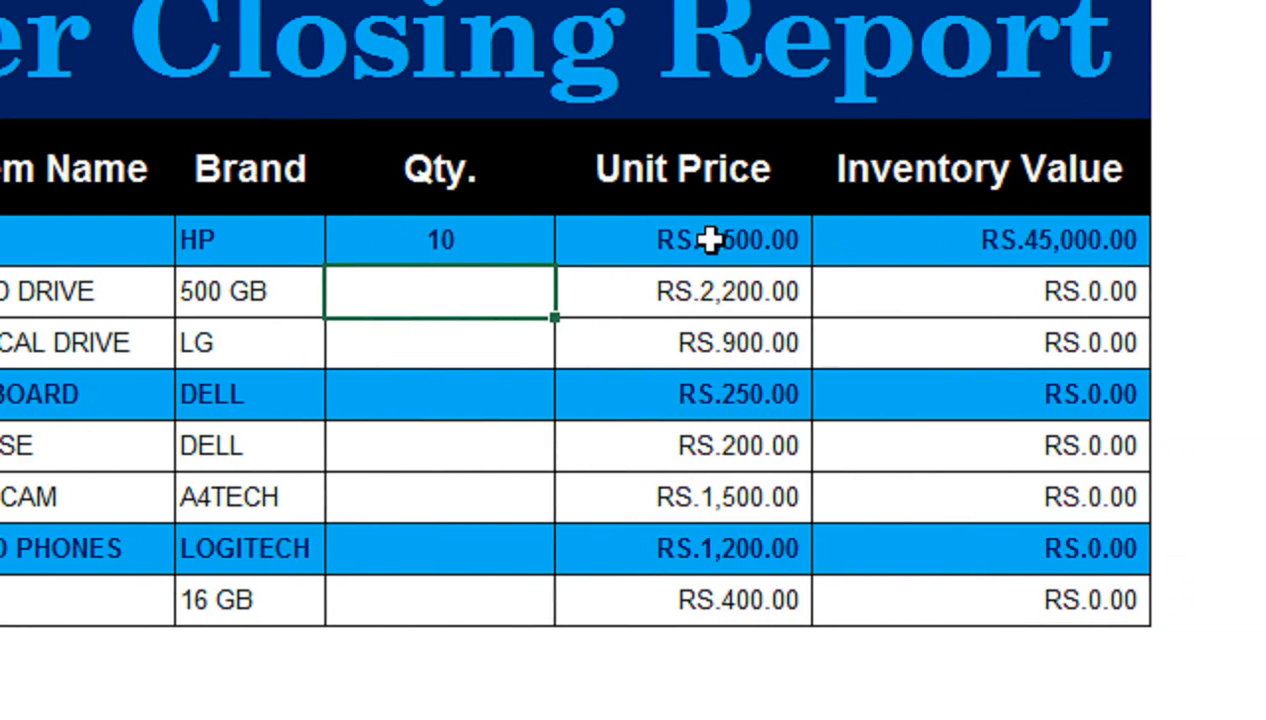
left_click(372, 391)
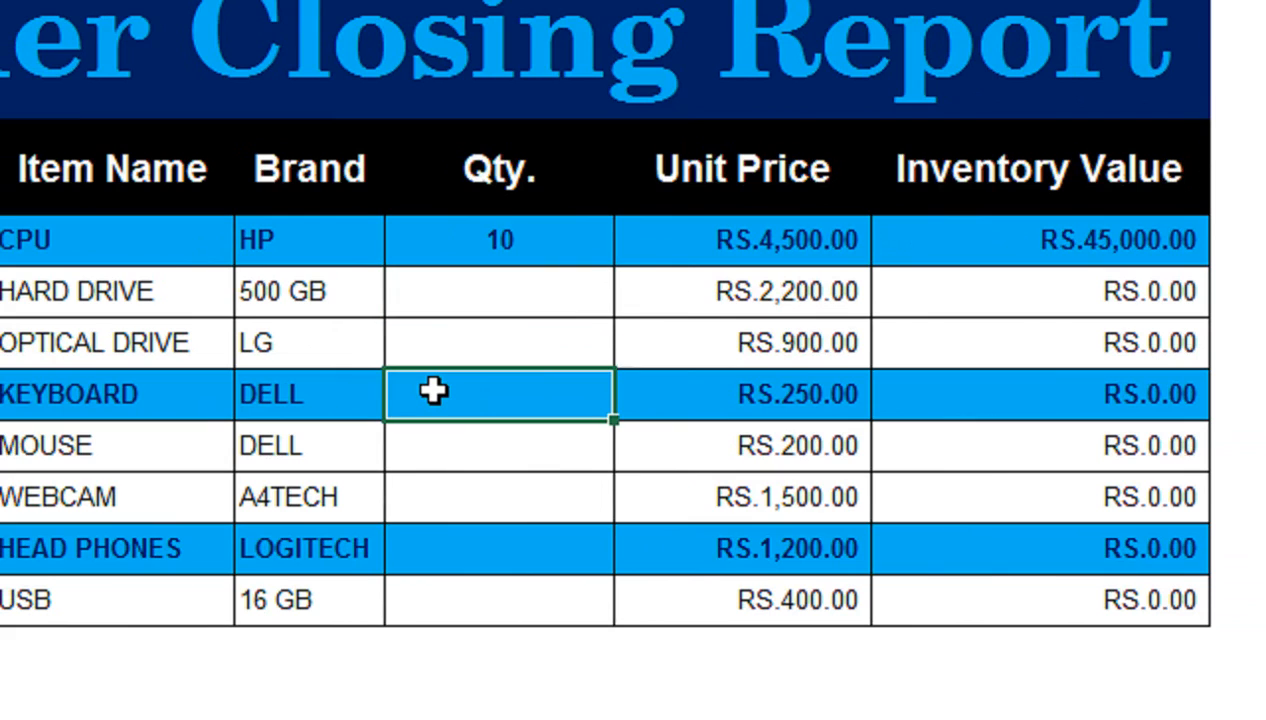
type("5")
key("Return")
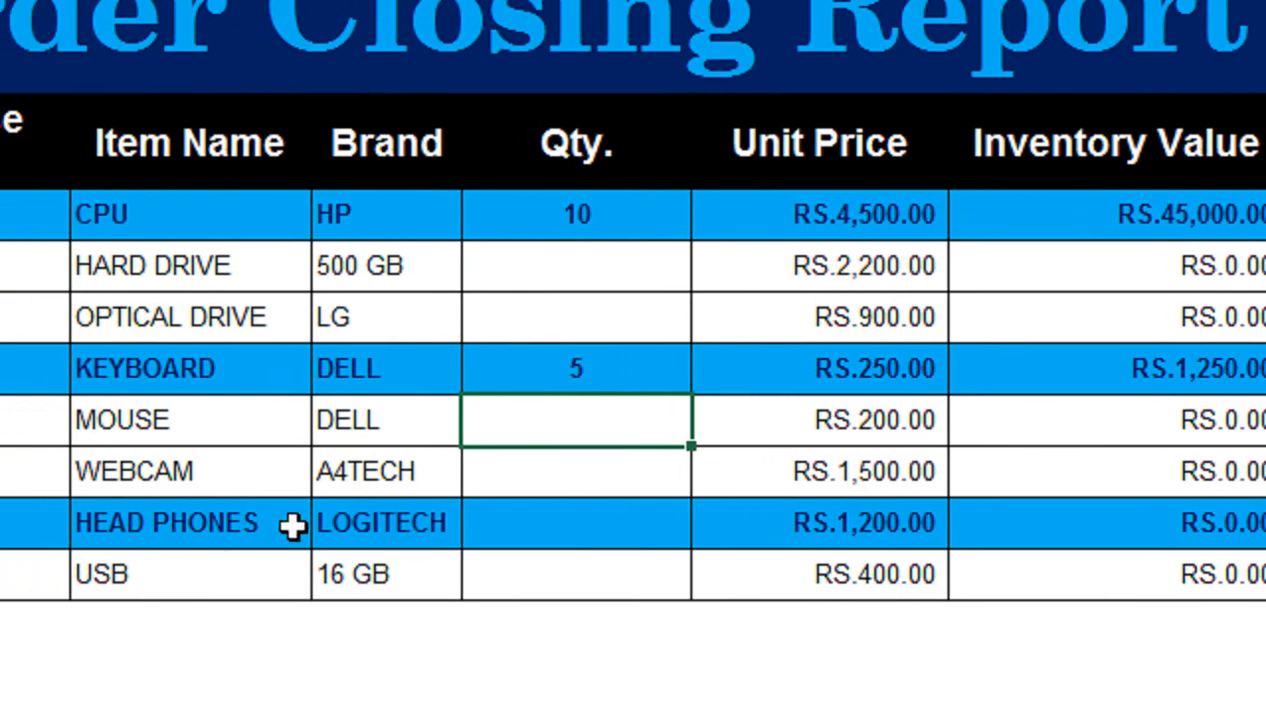
left_click(432, 541)
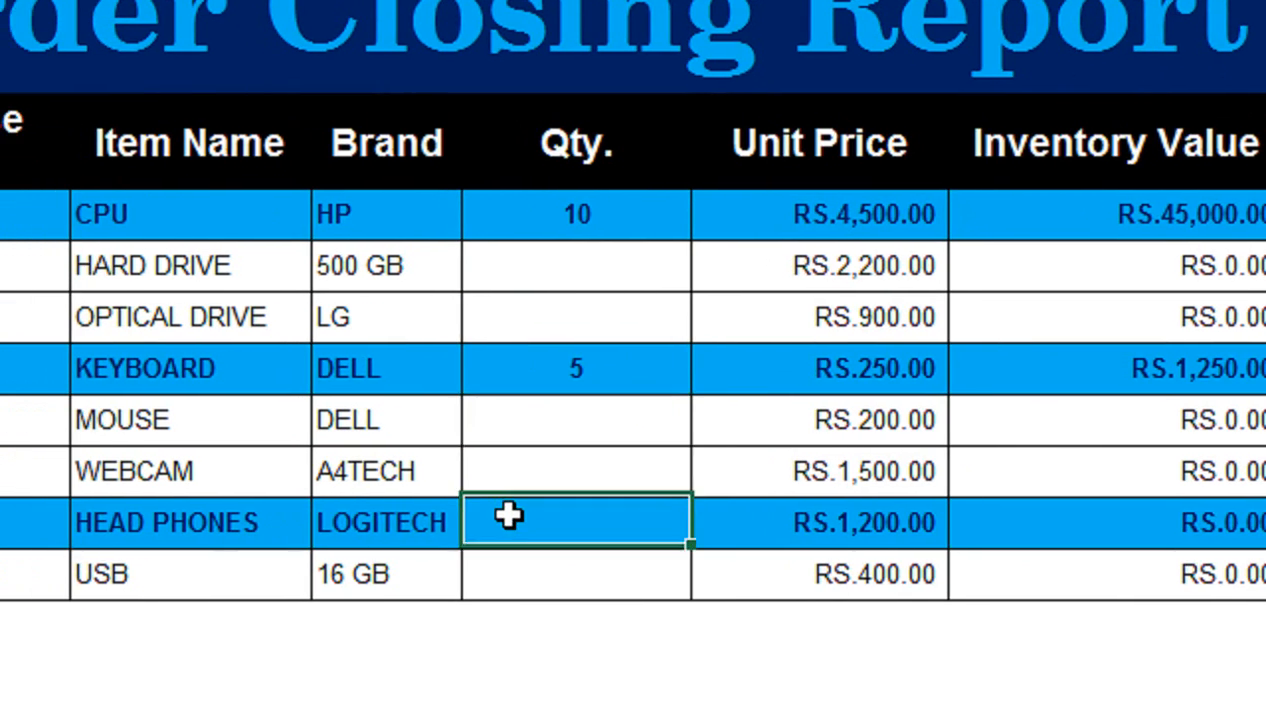
double_click(509, 515)
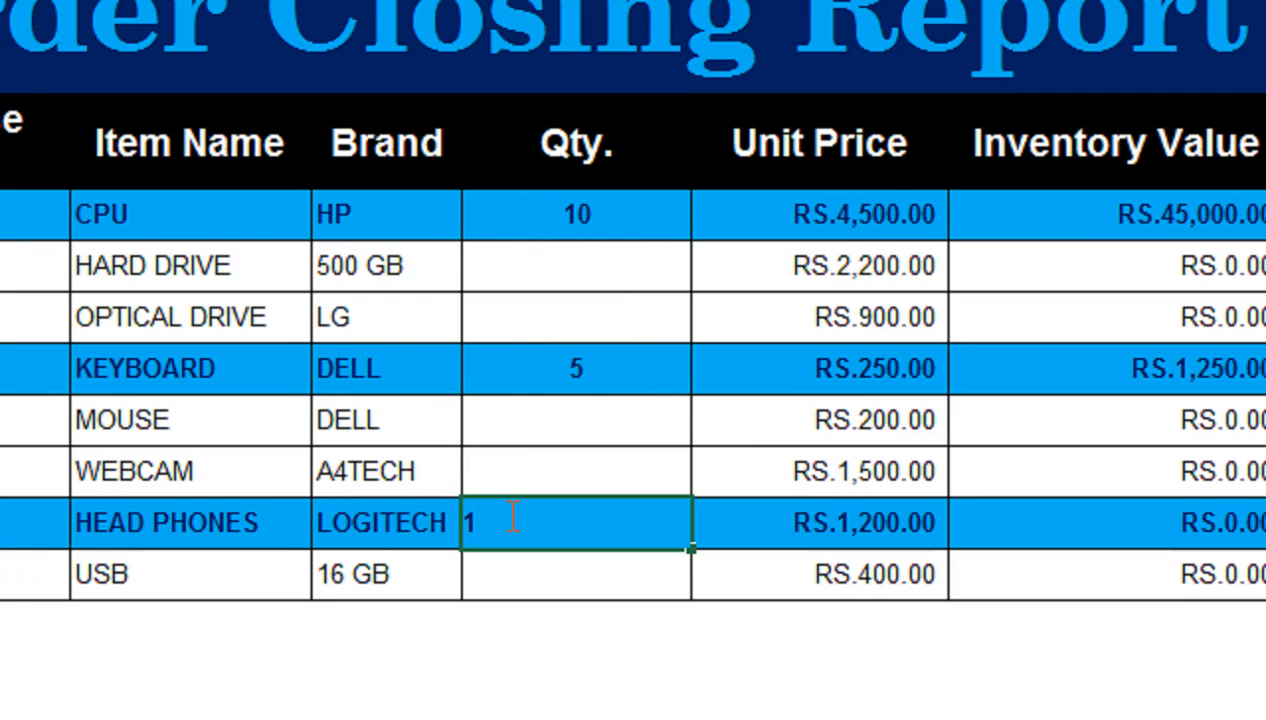
key("Return")
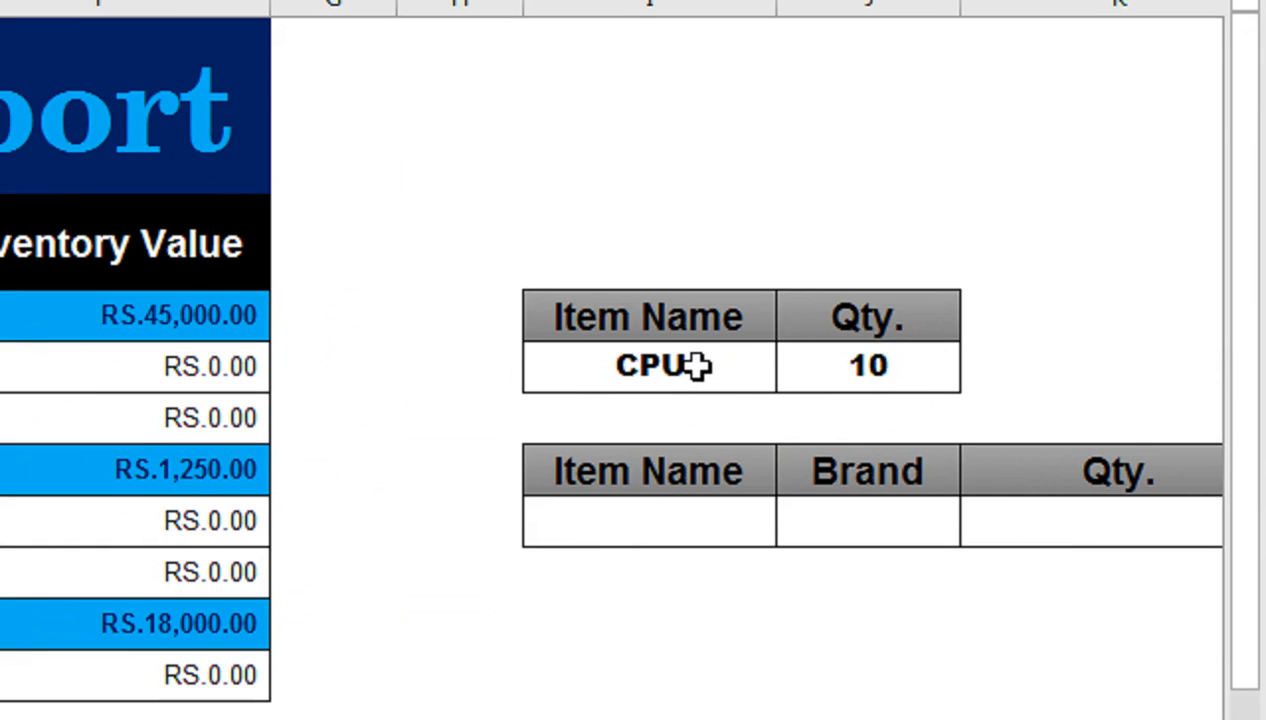
- Start a SUMIFS formula in Qty. cell J4 of the CPU lookup table, using D3:D10 as the sum range
left_click(850, 369)
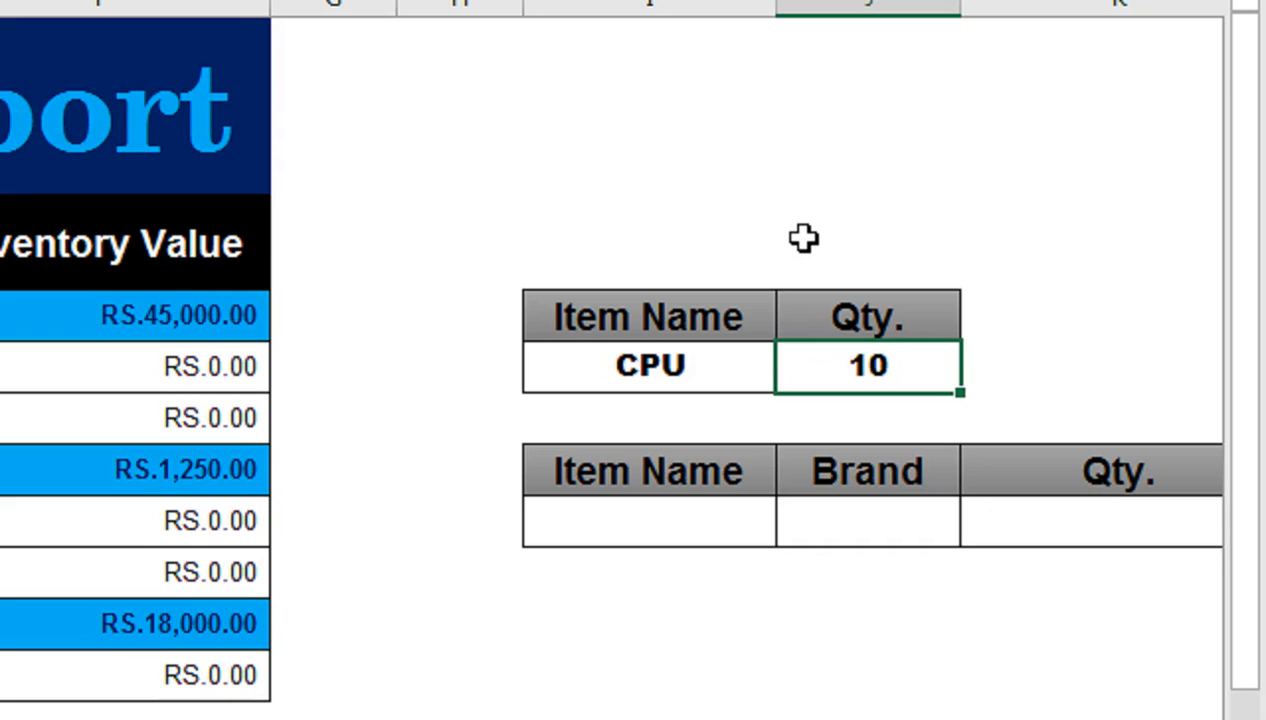
type("=SUMIF")
key("Down")
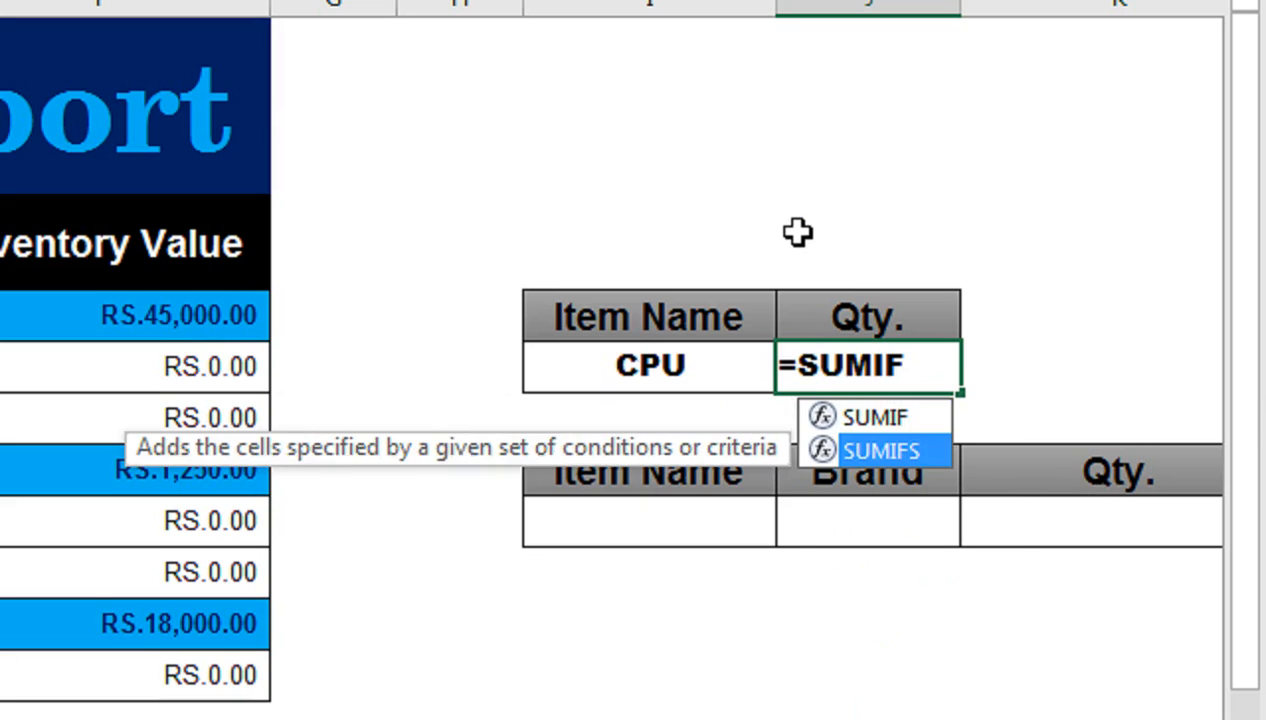
key("Tab")
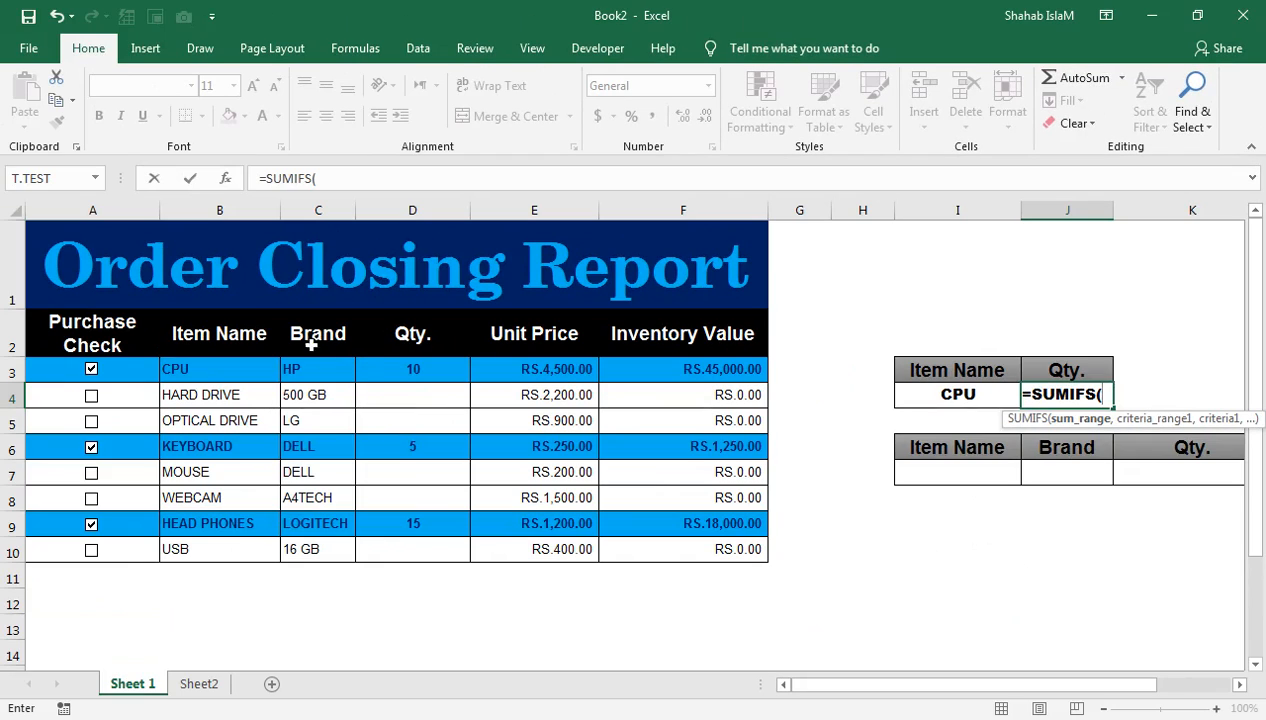
left_click_drag(390, 369, 392, 545)
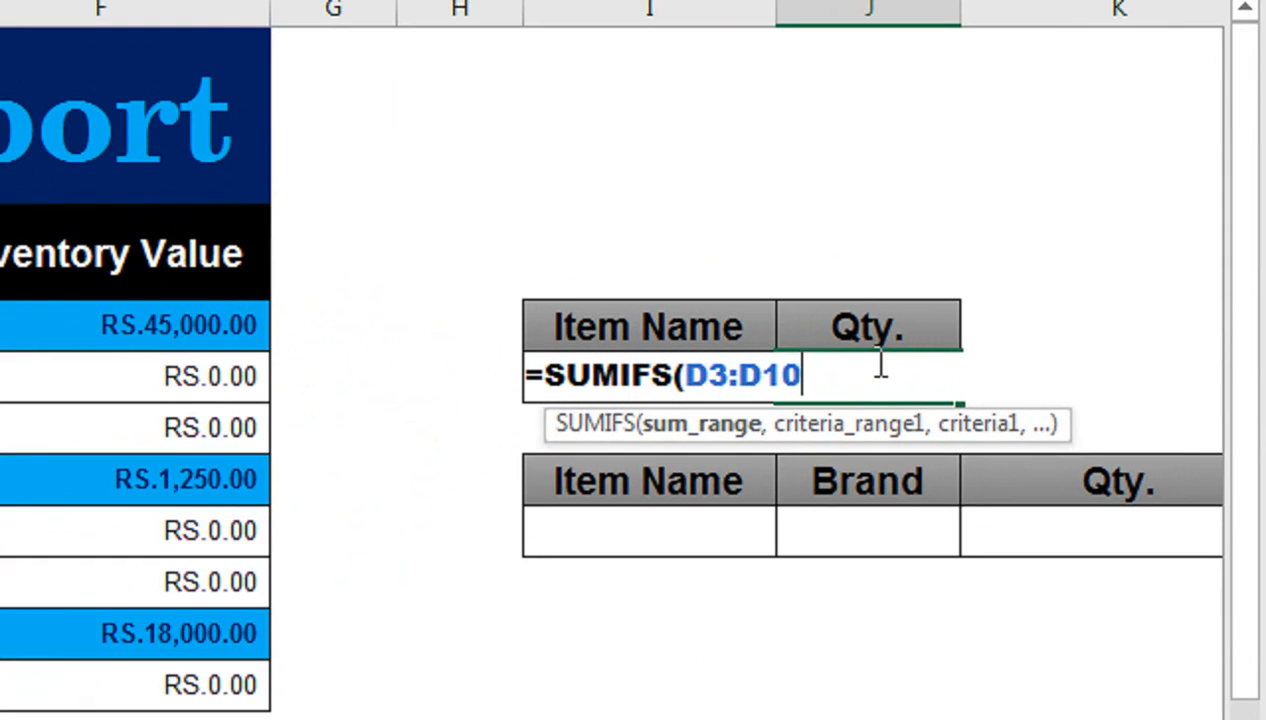
type(",")
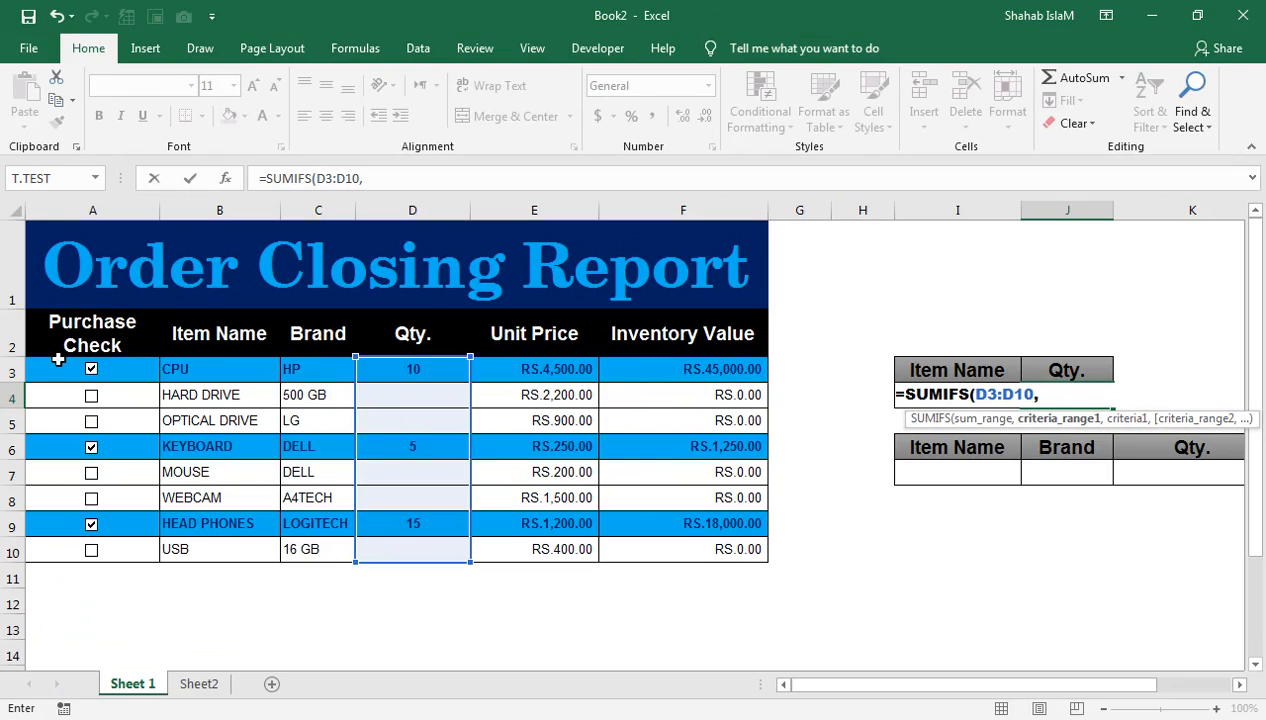
- Add A3:A10 as the first criteria range of the SUMIFS formula, with TRUE as its criterion
left_click(58, 384)
left_click_drag(58, 384, 62, 554)
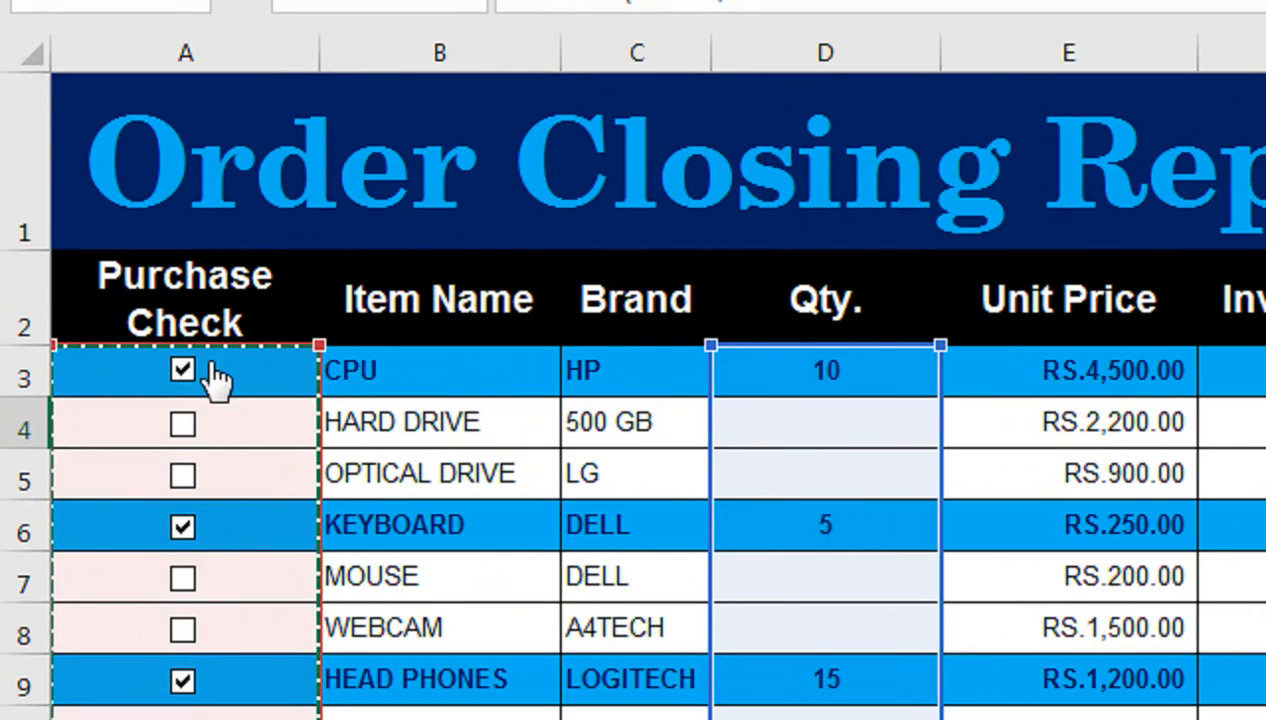
type(",")
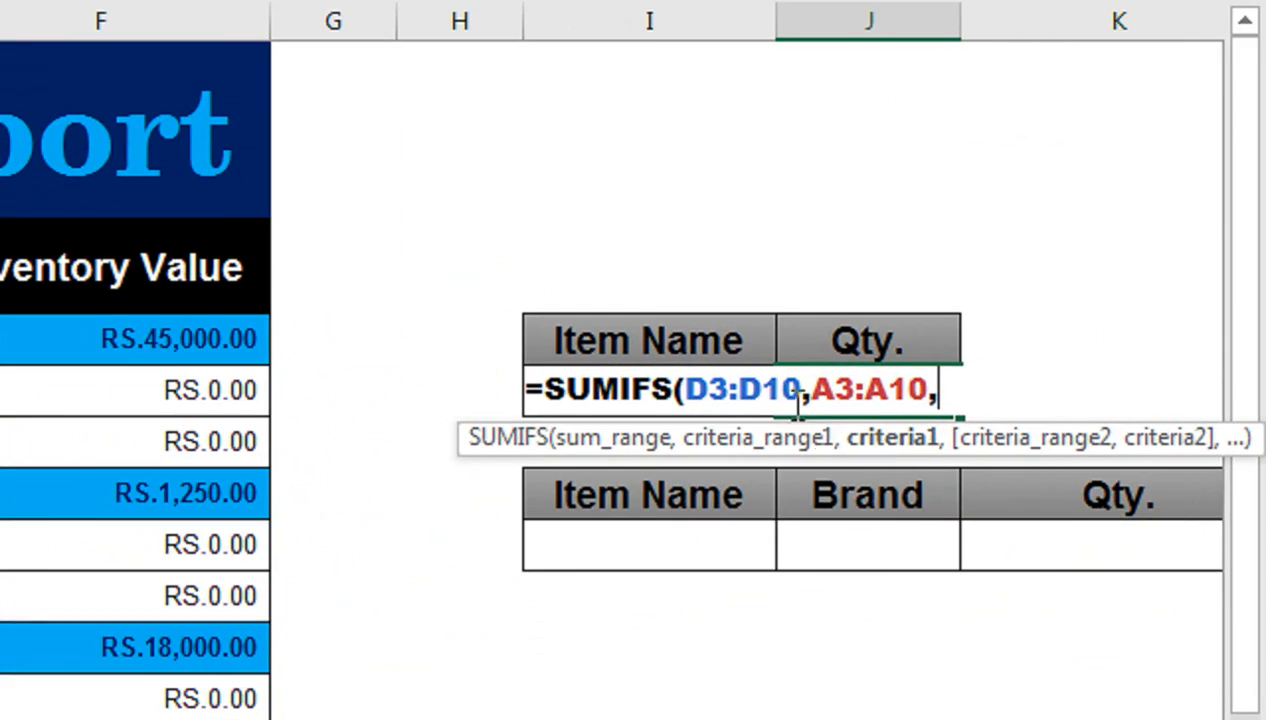
type("TRU")
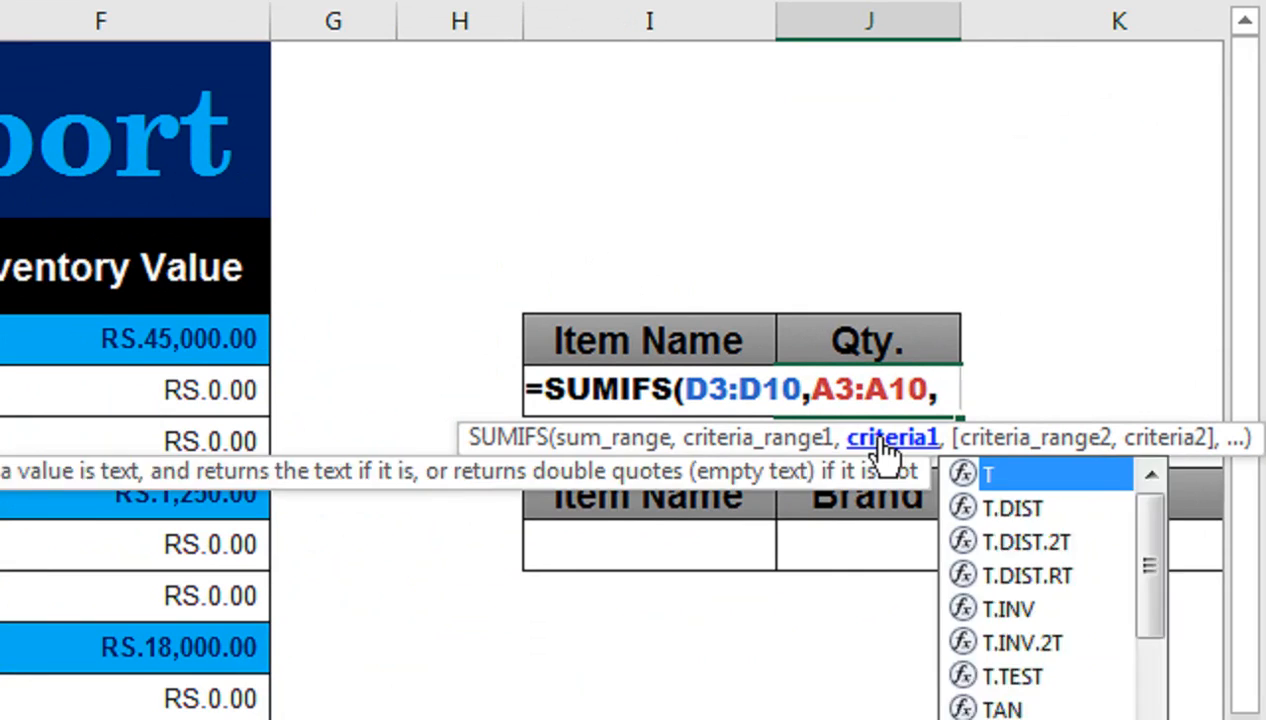
type("E")
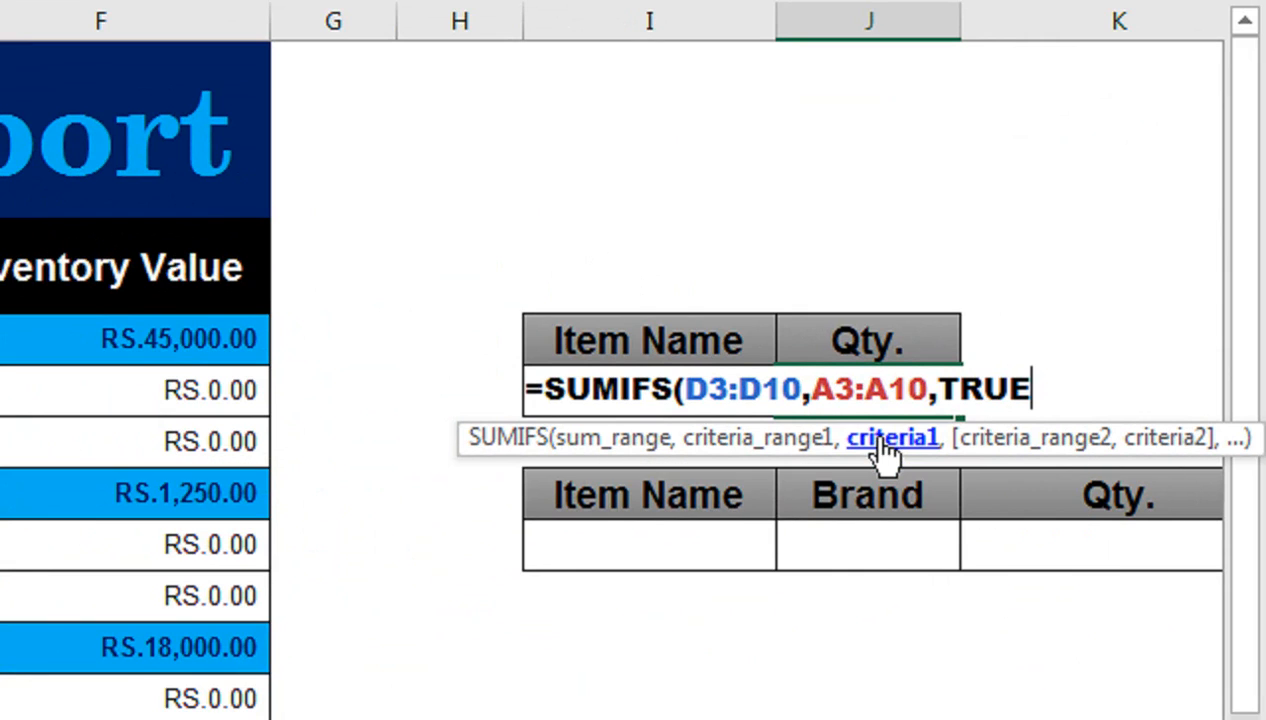
type(",")
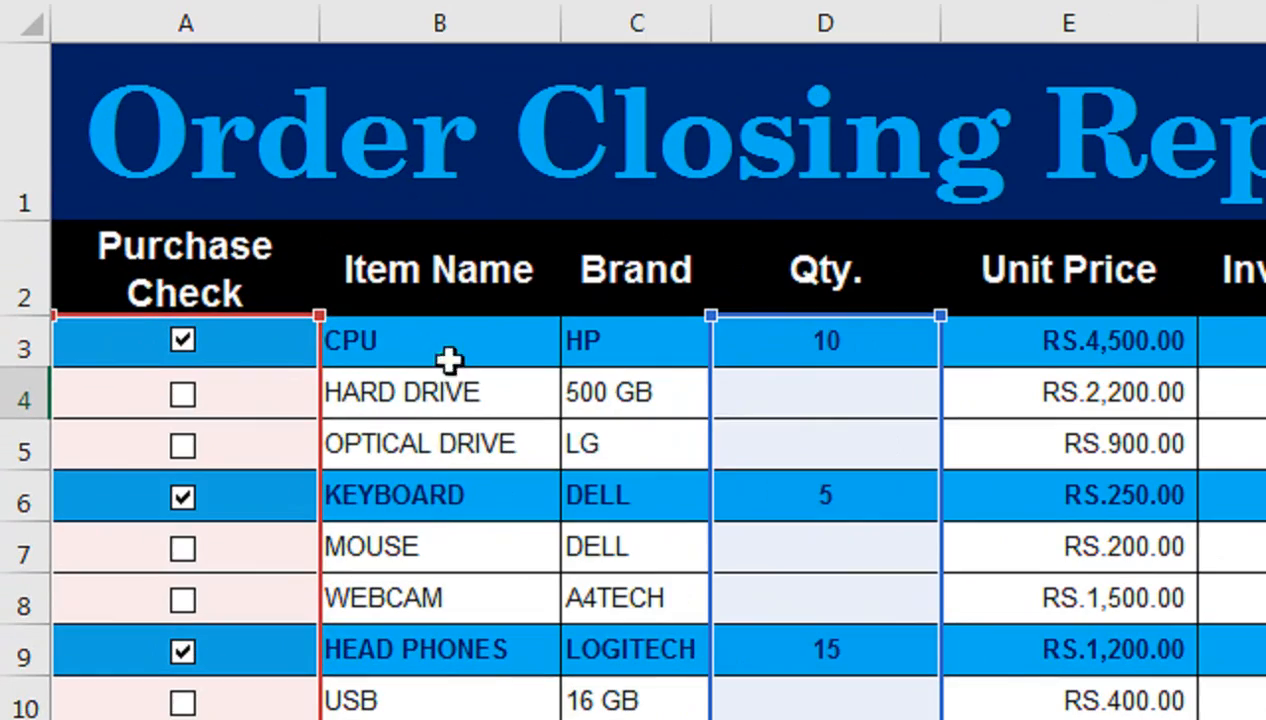
- Add B3:B10 as the second criteria range with cell I4 as its criterion, and complete the SUMIFS formula
left_click_drag(447, 360, 438, 629)
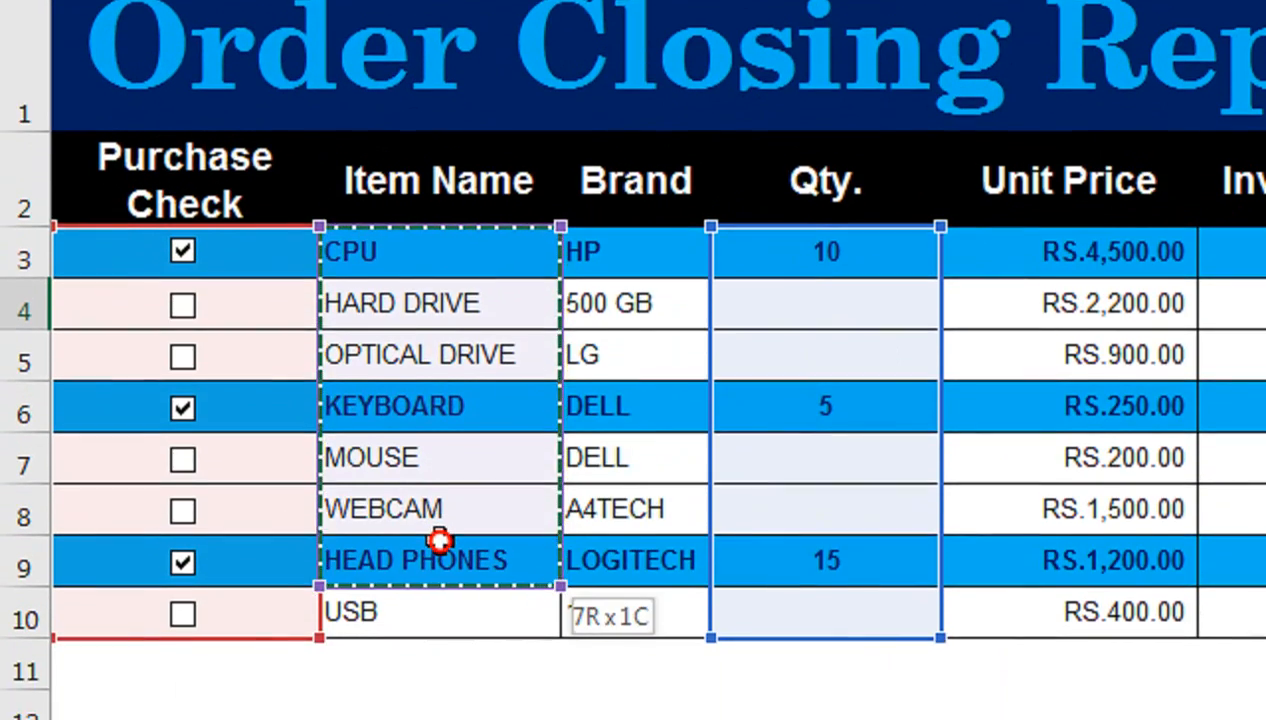
left_click_drag(438, 540, 438, 600)
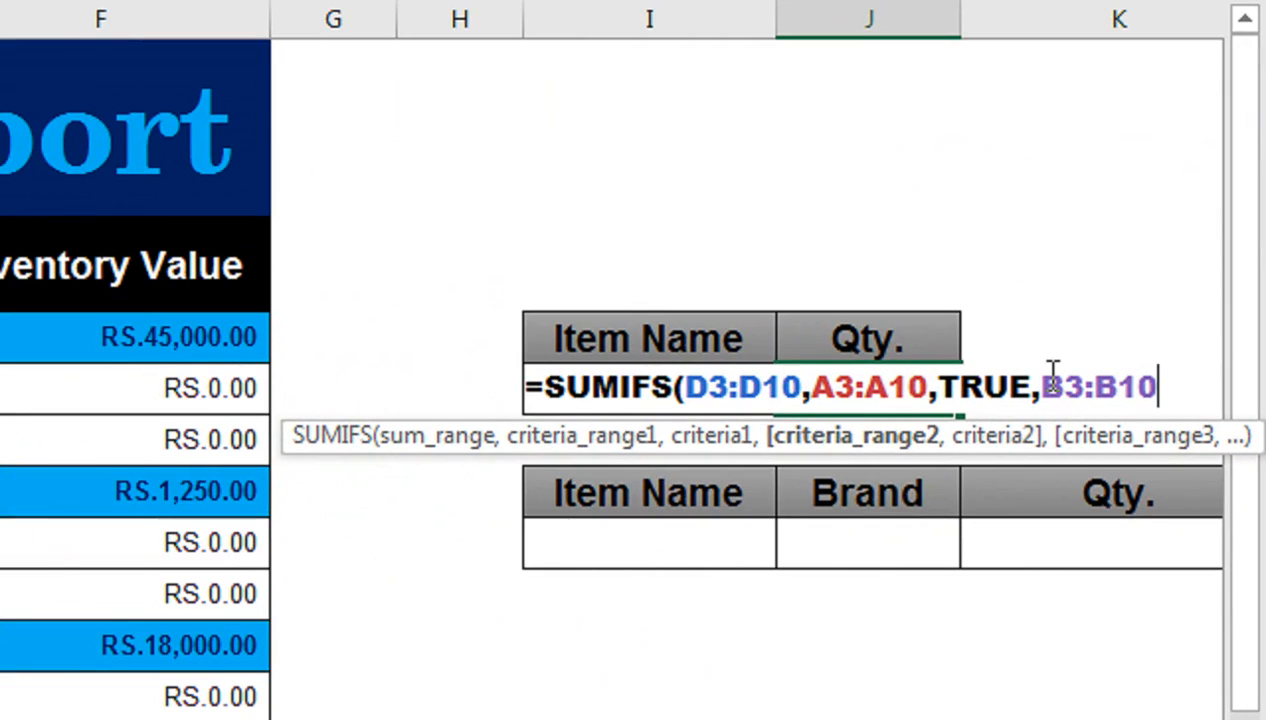
type(",")
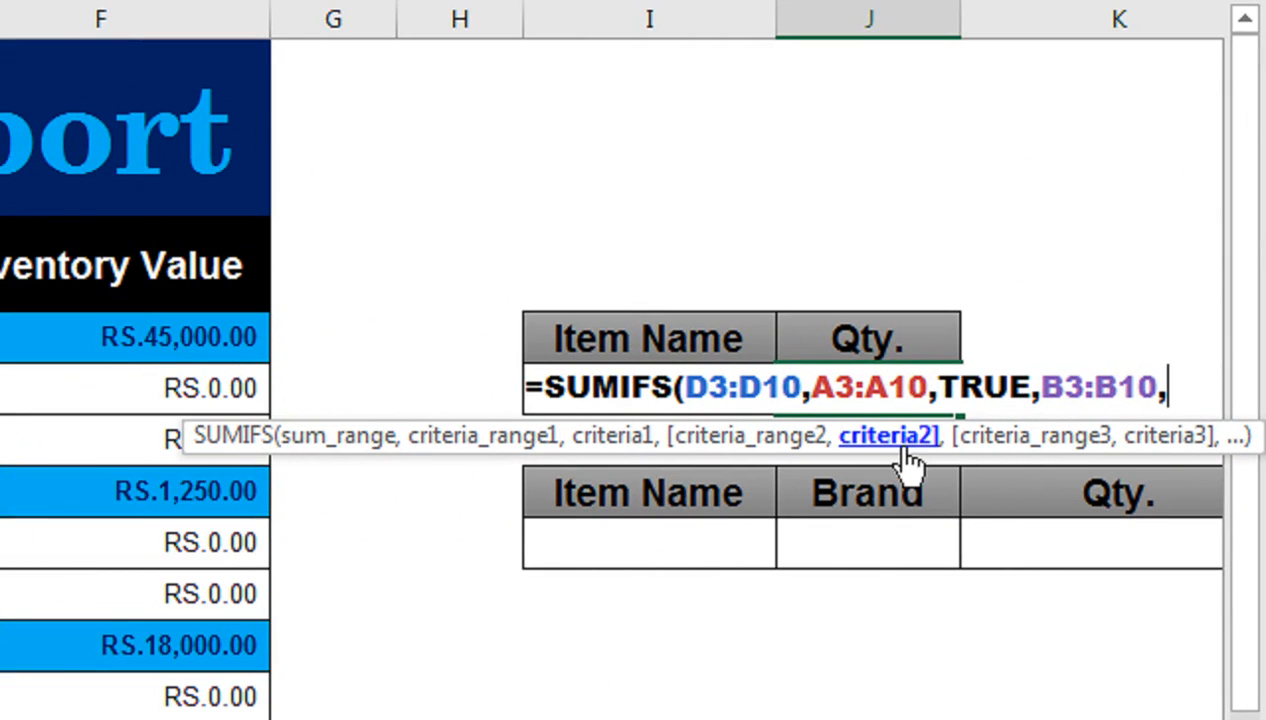
left_click(579, 342)
key("Down")
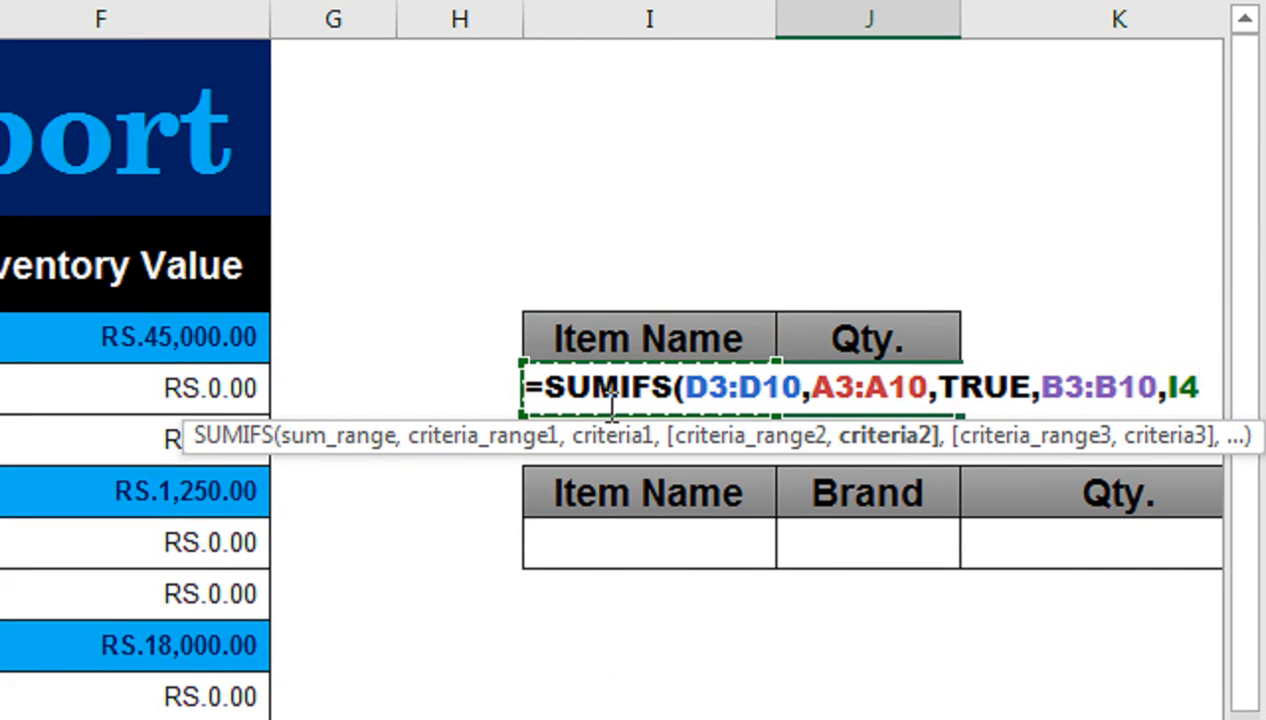
type(")")
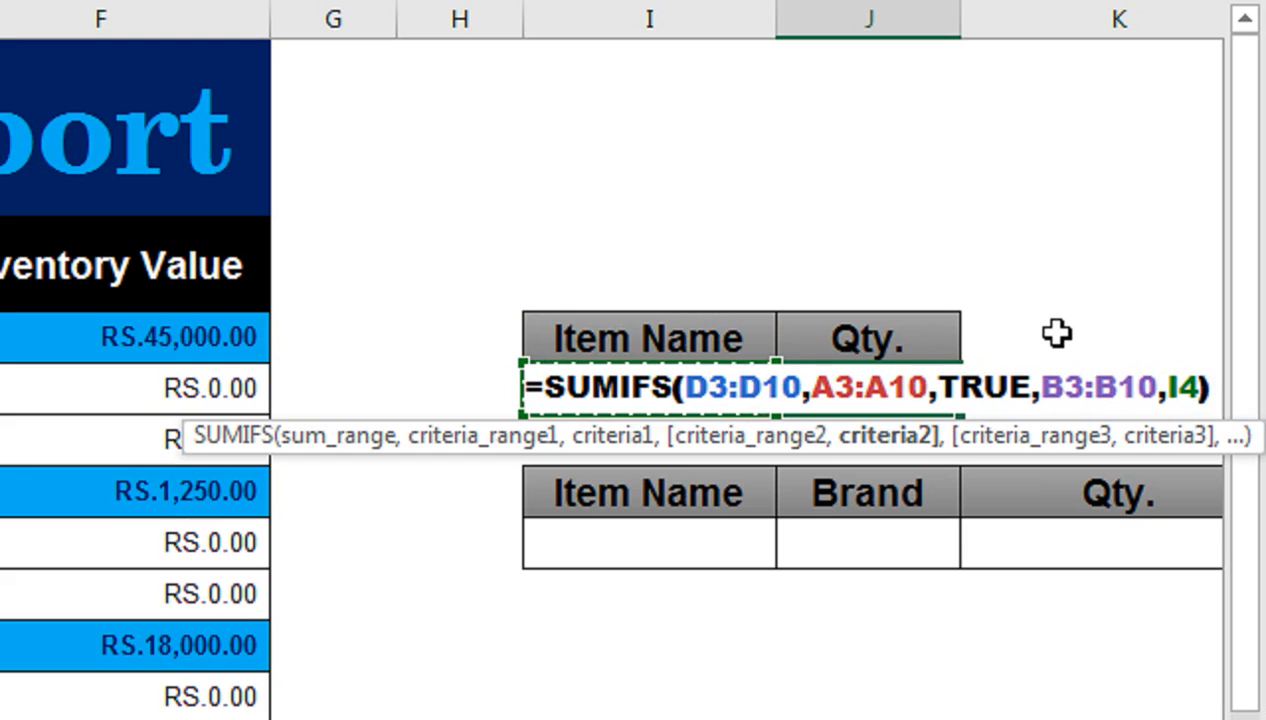
key("Return")
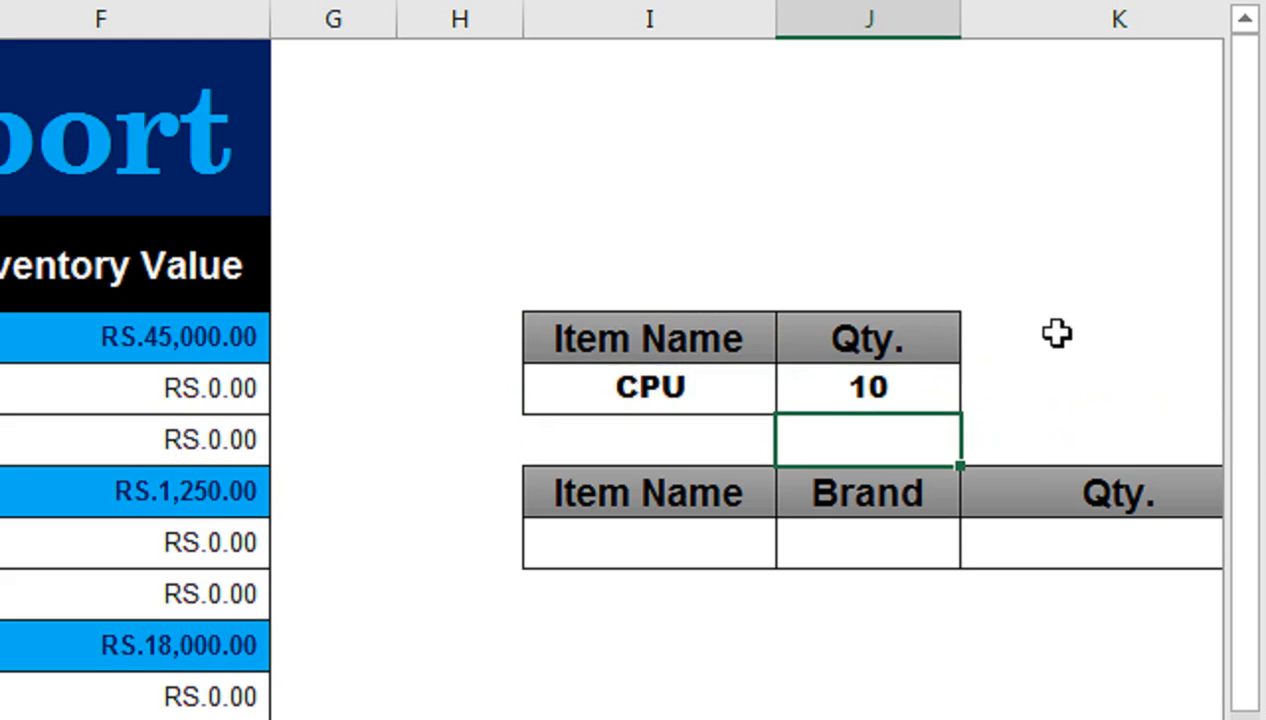
- Review the SUMIFS formula in J4 and test it by toggling the HARD DRIVE and CPU check boxes, leaving only CPU of the two ticked
double_click(868, 390)
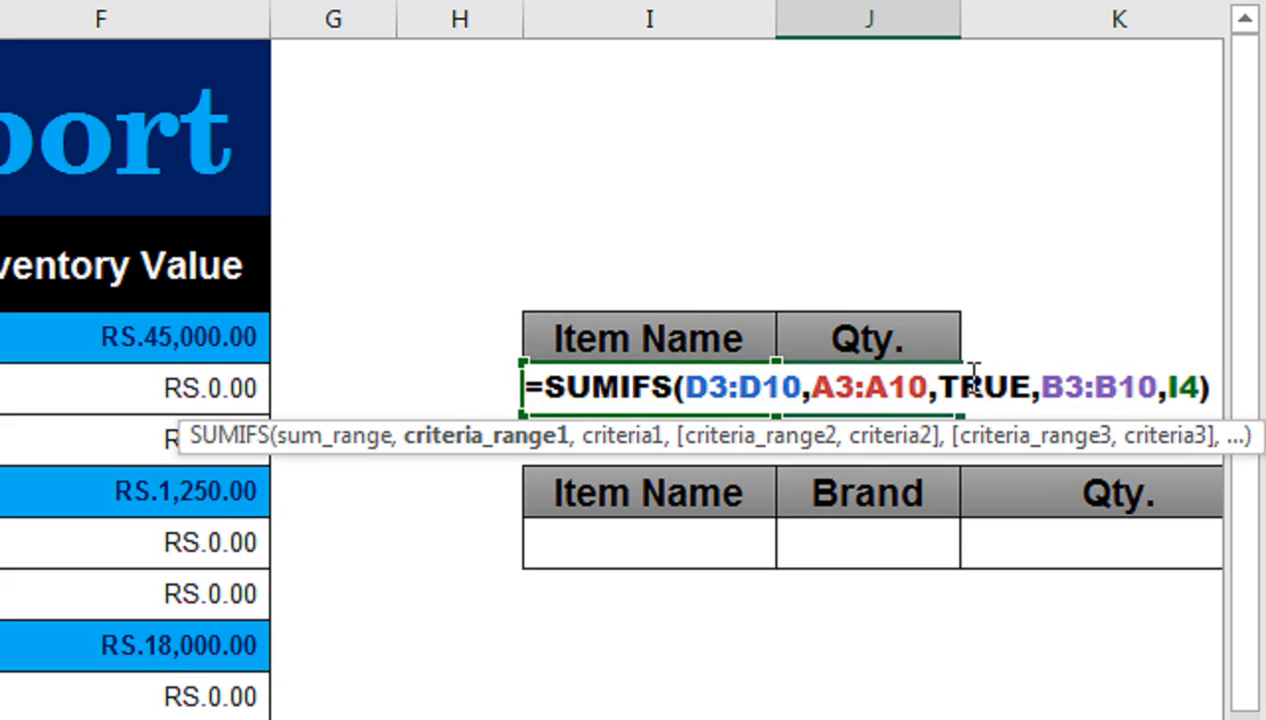
key("Return")
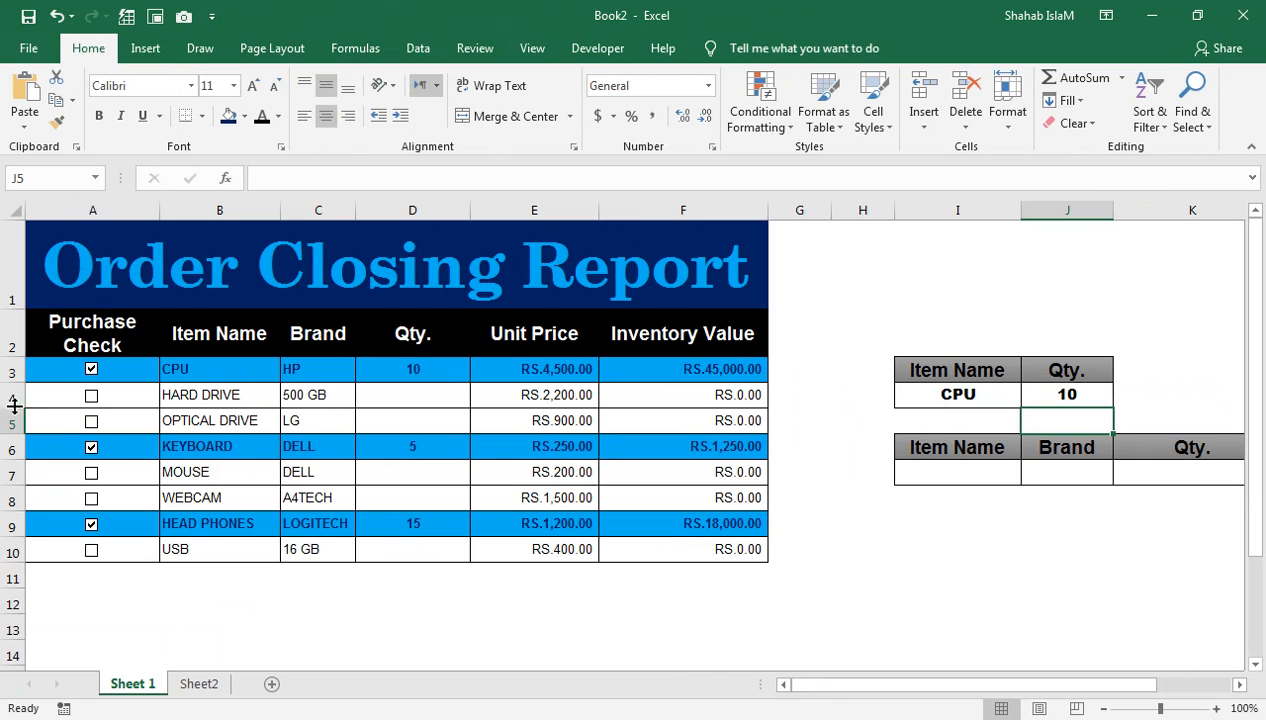
left_click(91, 394)
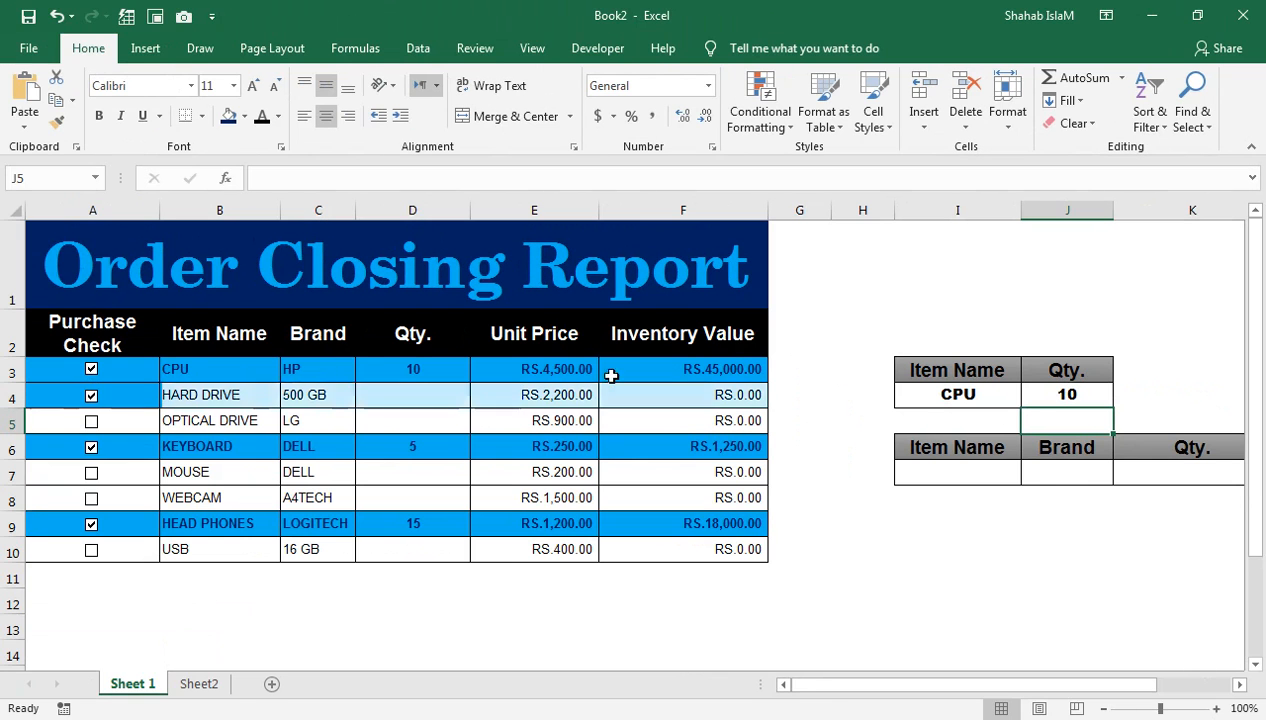
left_click(91, 394)
left_click(91, 369)
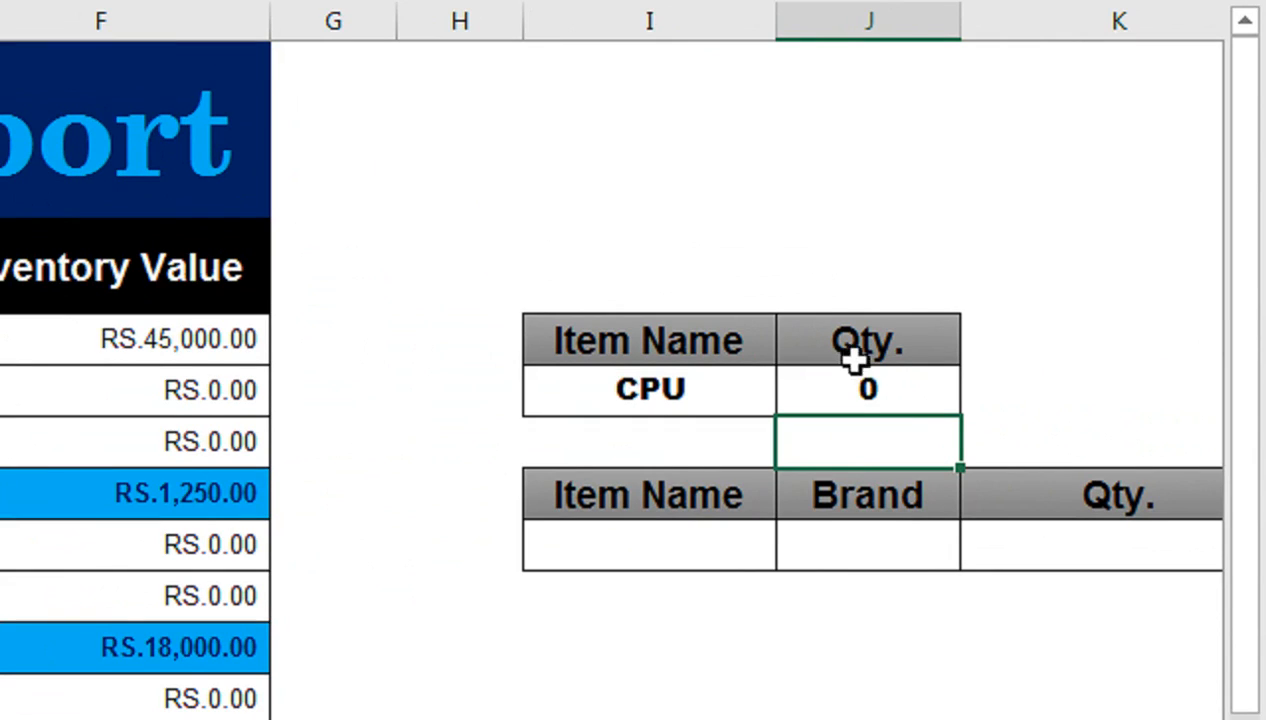
left_click(878, 389)
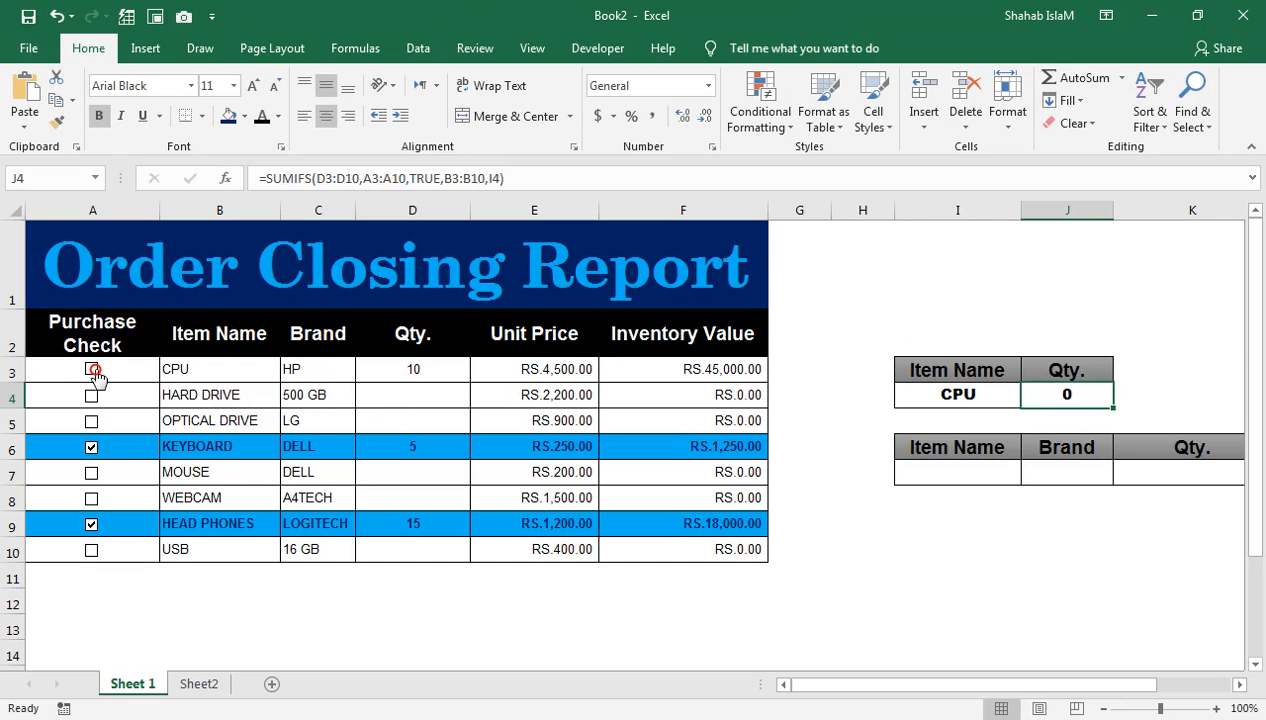
left_click(93, 370)
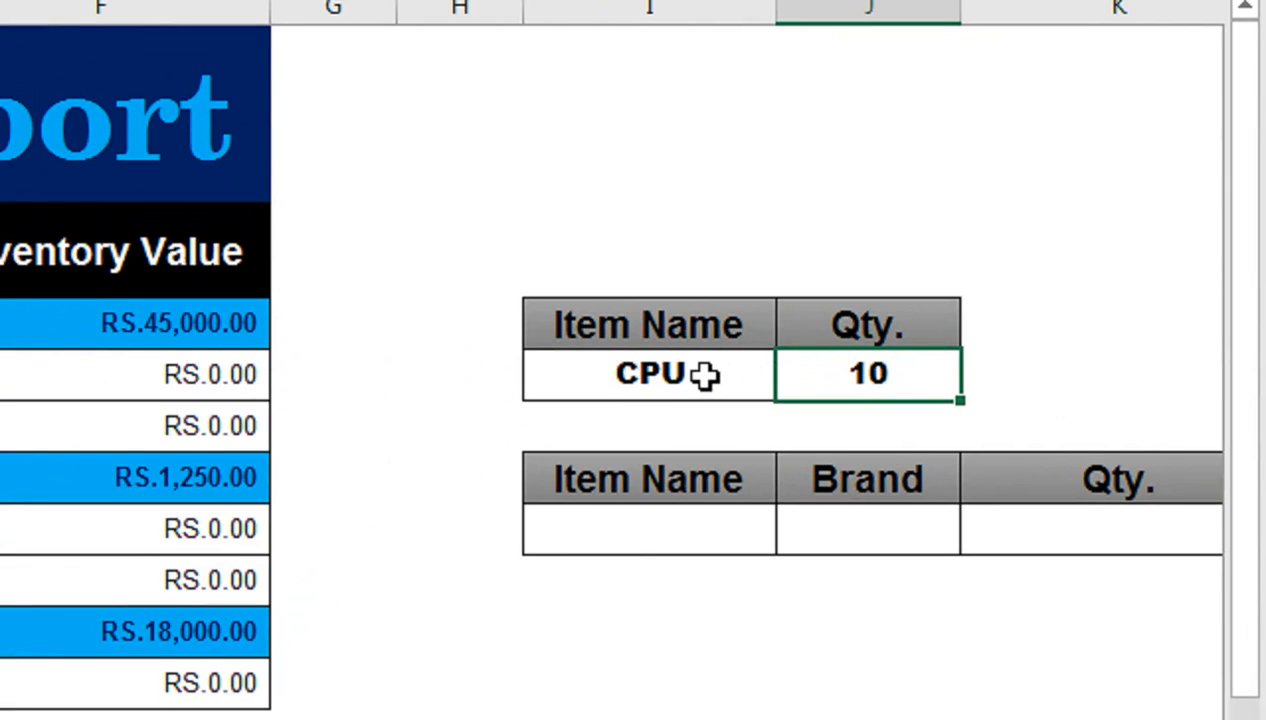
- Clear the item name CPU from cell I4 of the lookup table
left_click(668, 372)
double_click(668, 377)
key("Return")
left_click(669, 377)
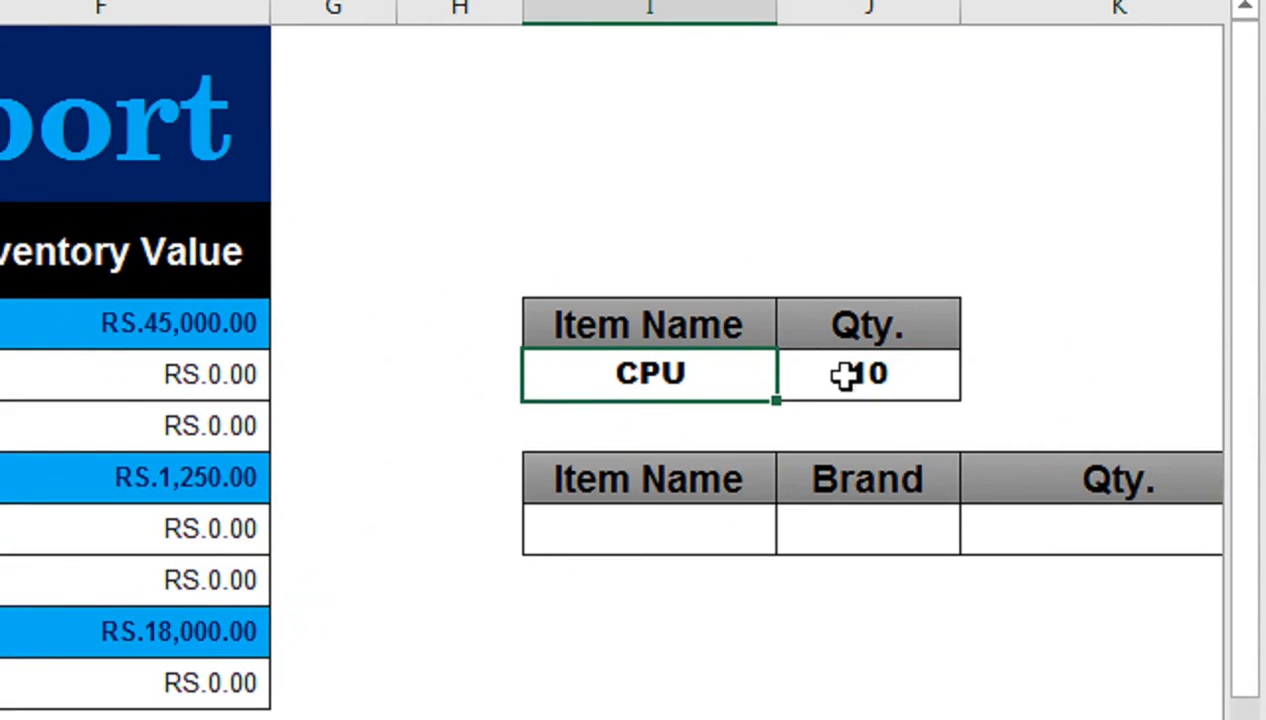
key("Delete")
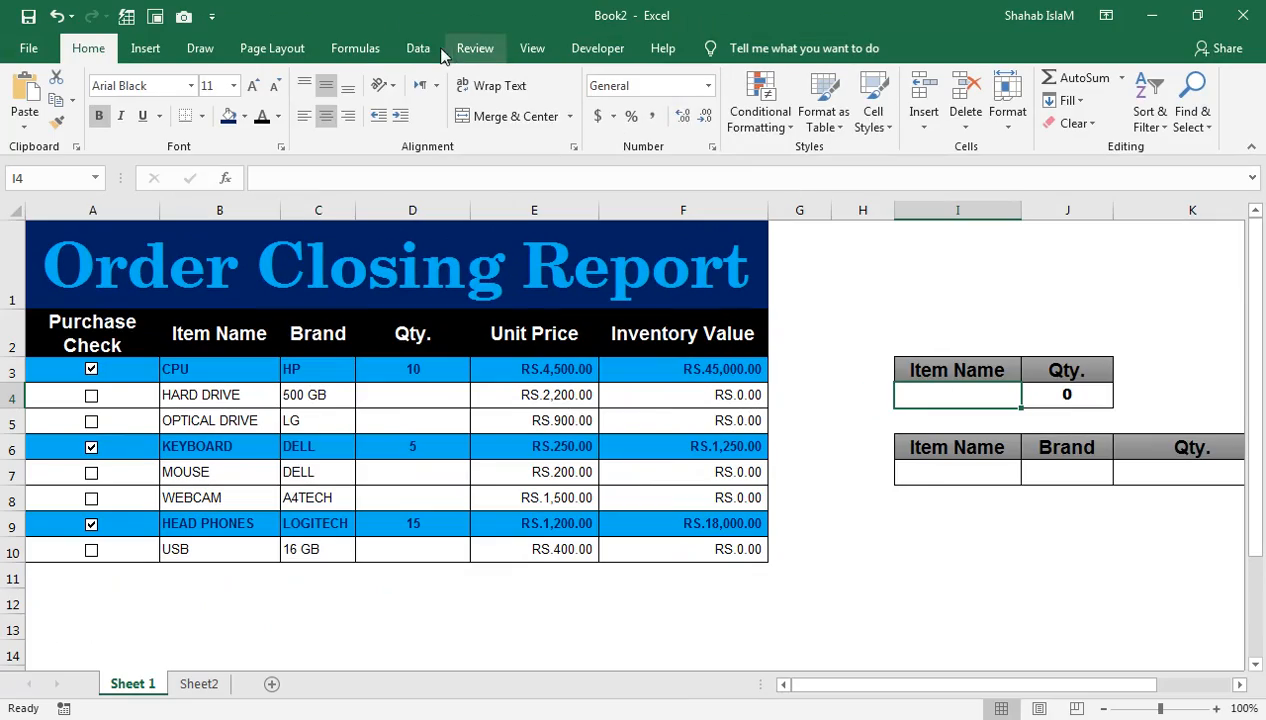
- Add a dropdown list to cell I4 through data validation, using B3:B10 as the source
left_click(420, 50)
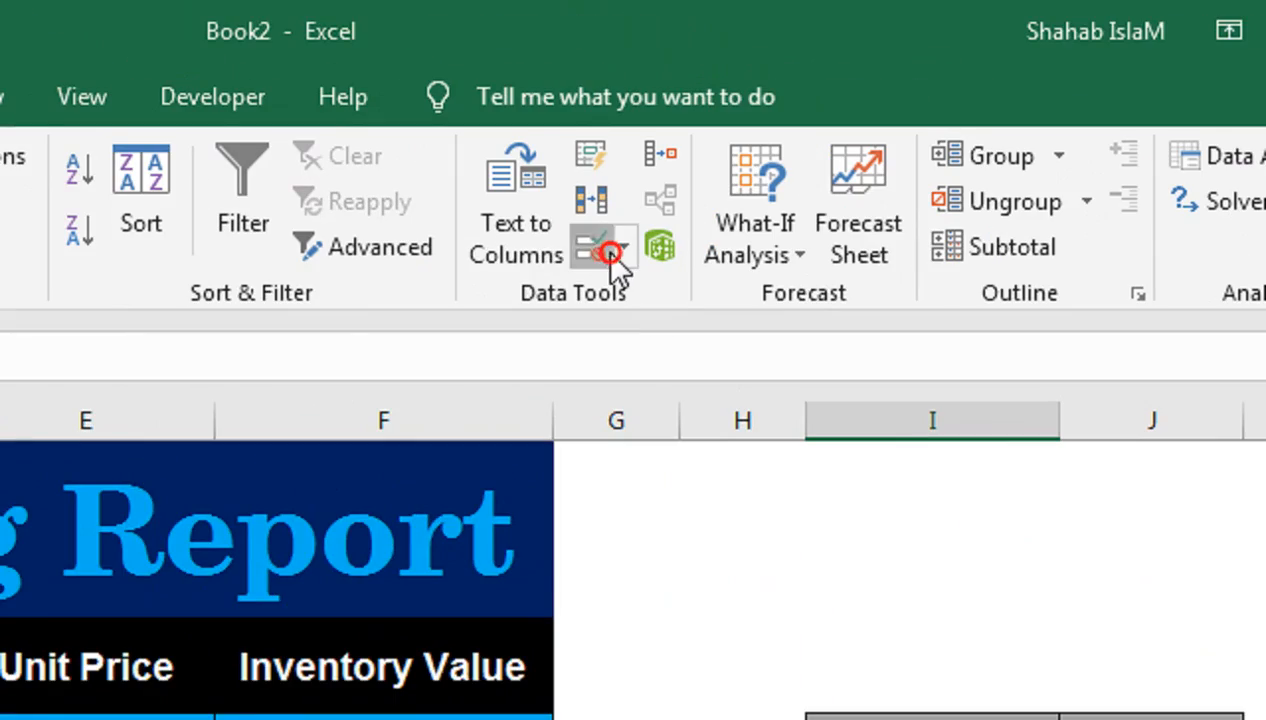
left_click(612, 255)
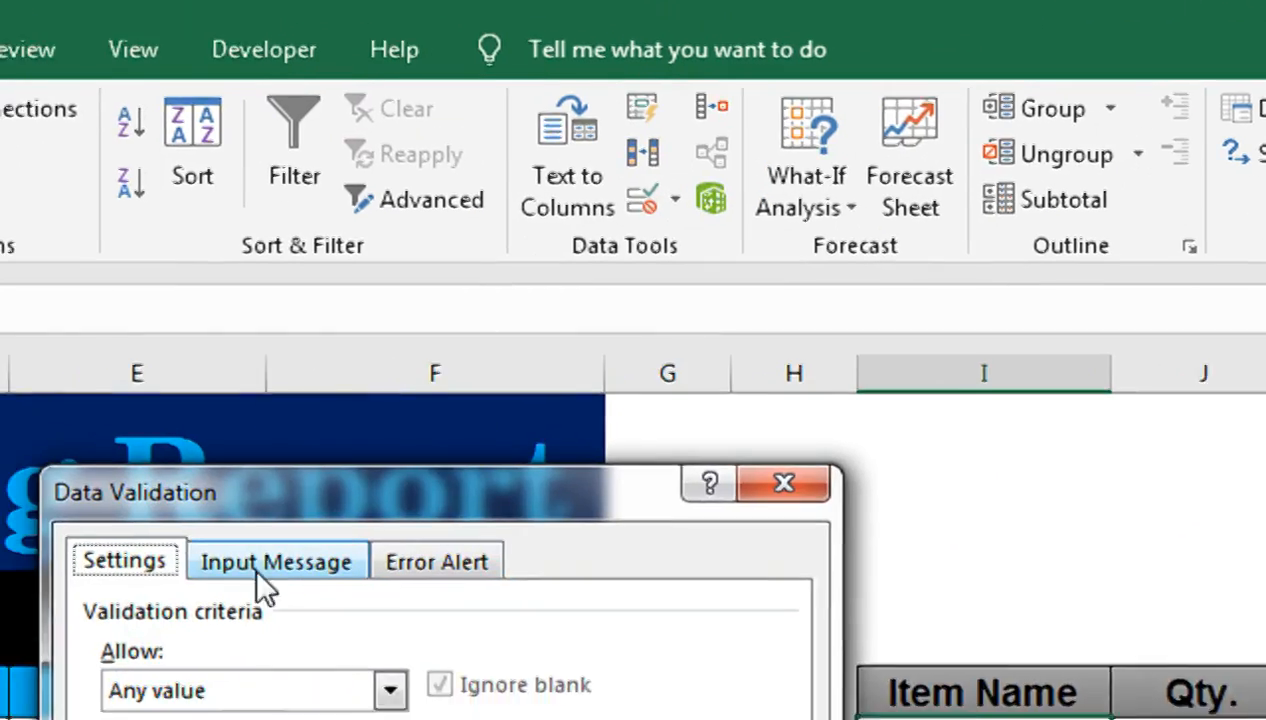
left_click(318, 516)
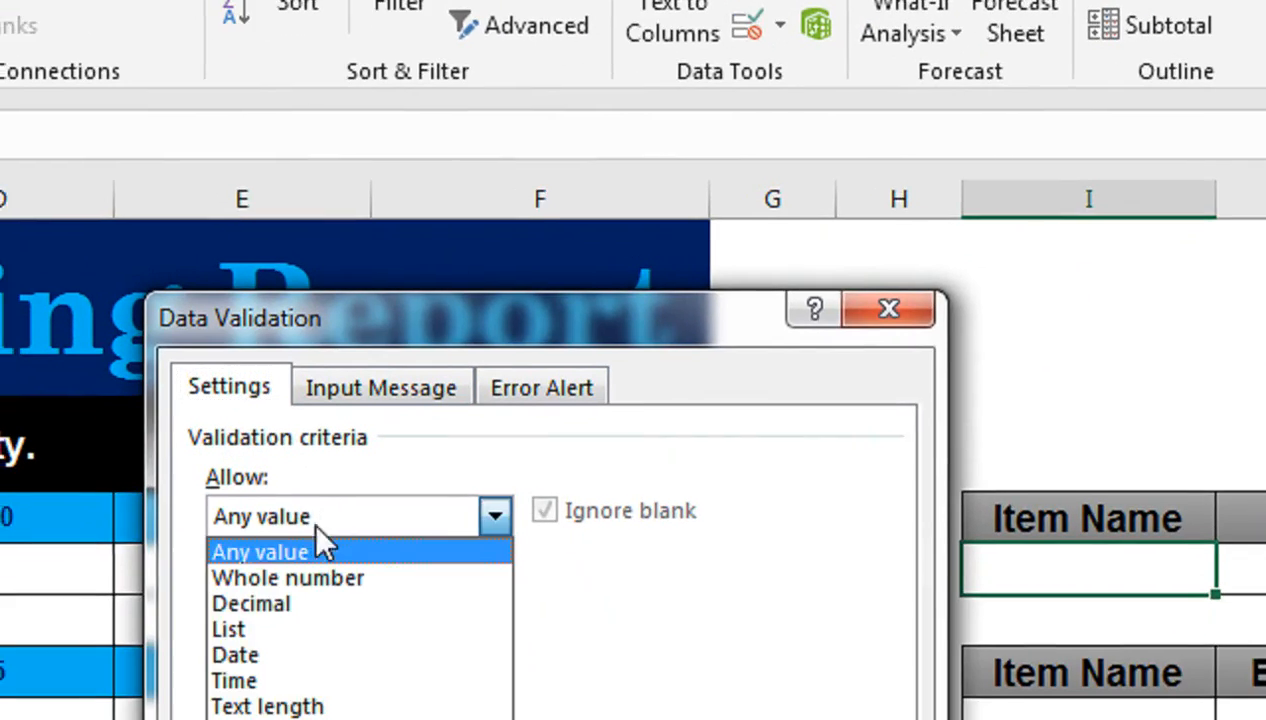
left_click(300, 629)
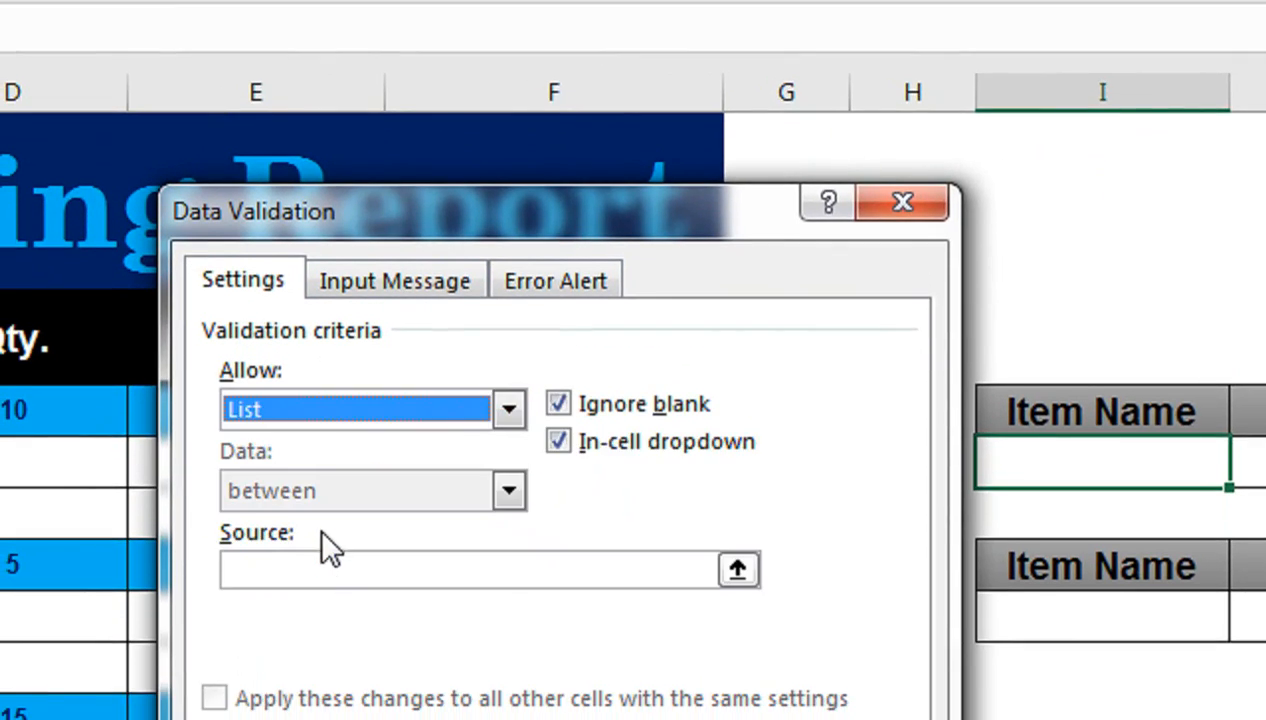
left_click(295, 677)
left_click_drag(143, 369, 193, 548)
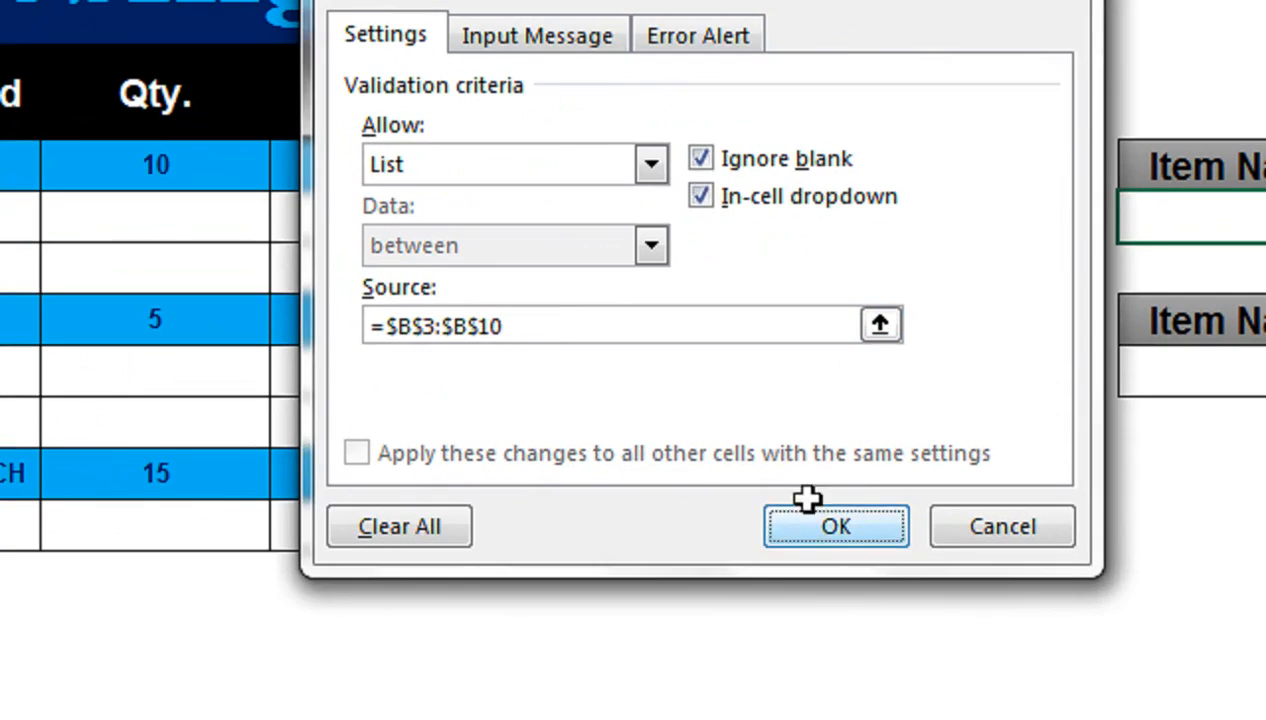
left_click(741, 545)
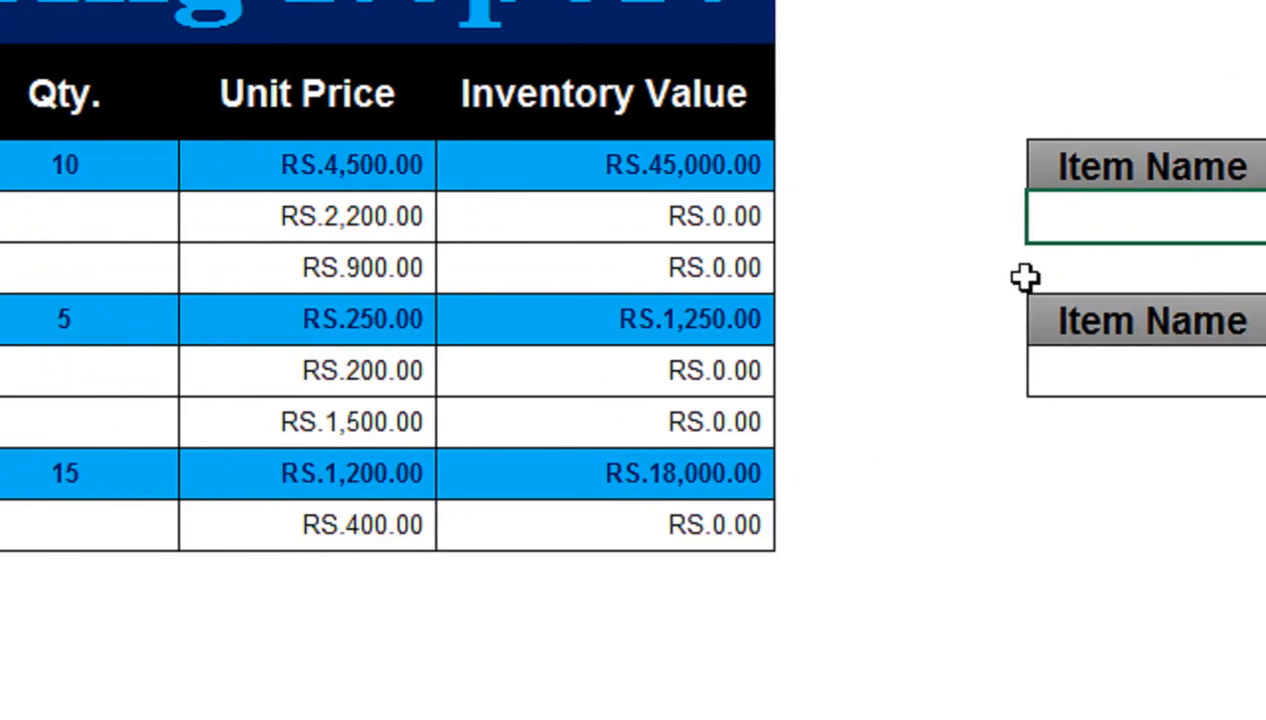
- Test the dropdown in I4 by choosing KEYBOARD and OPTICAL DRIVE, finishing on HEAD PHONES
left_click(952, 222)
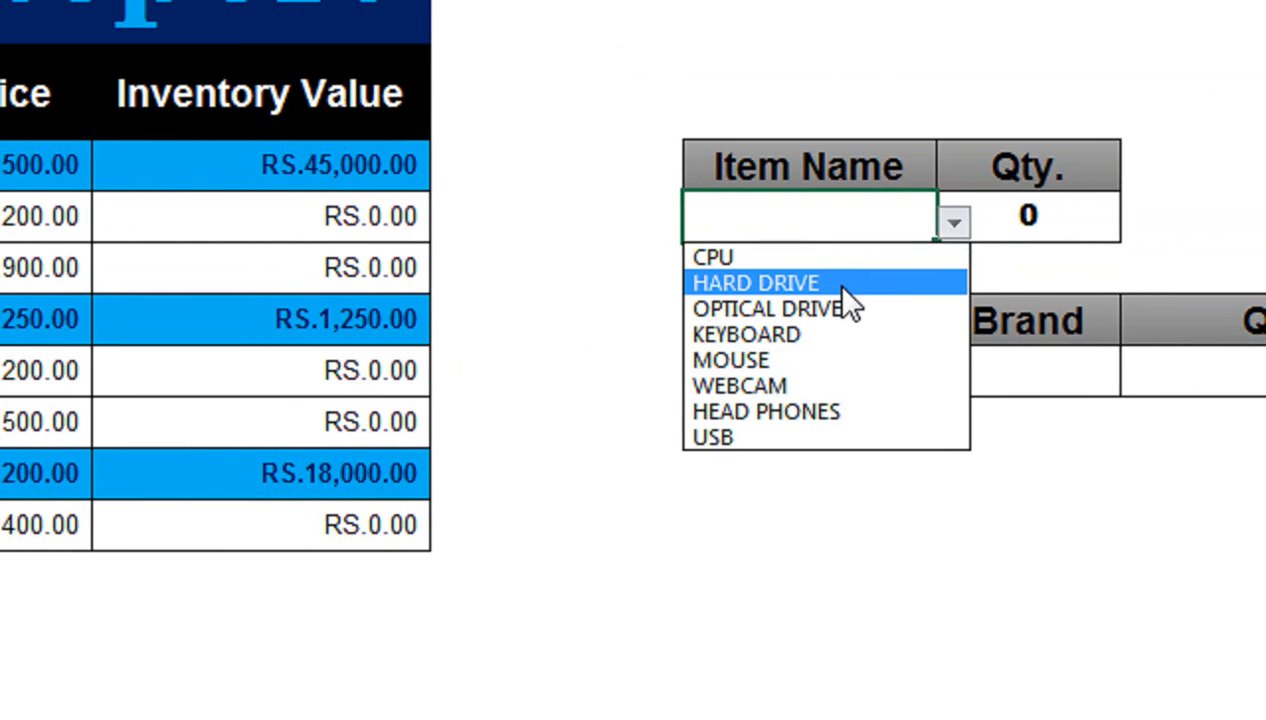
left_click(820, 335)
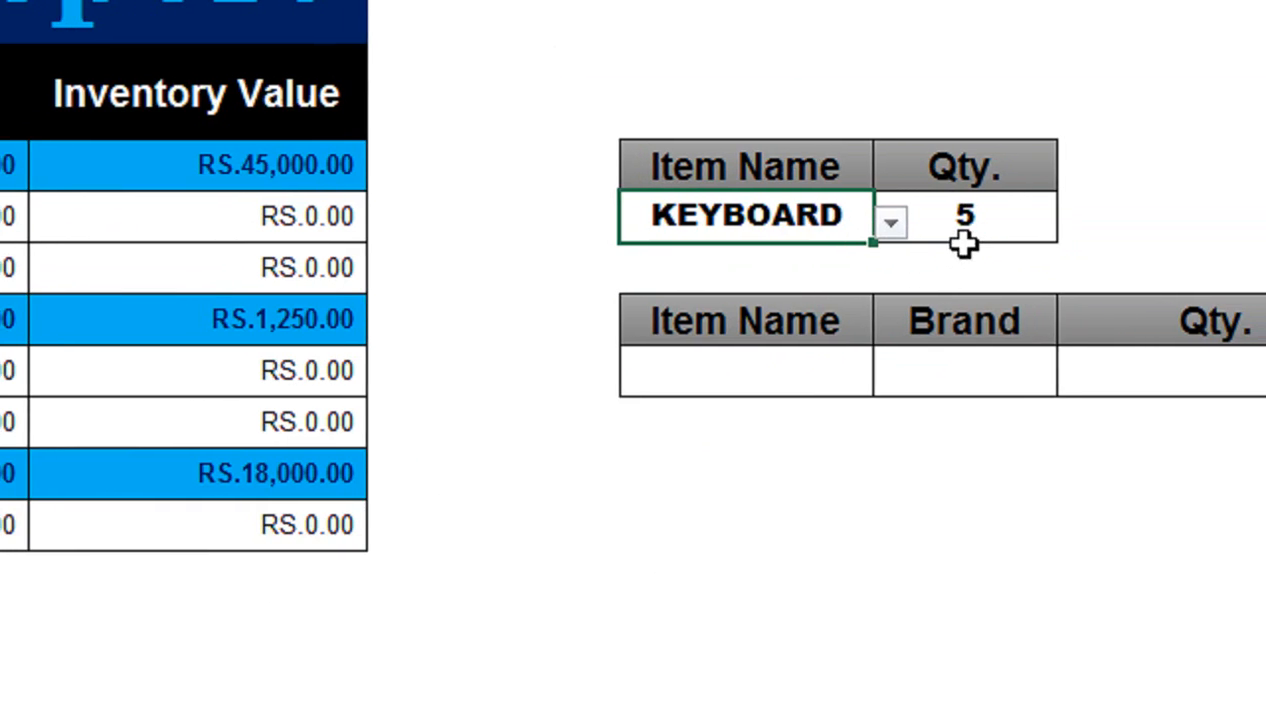
left_click(890, 226)
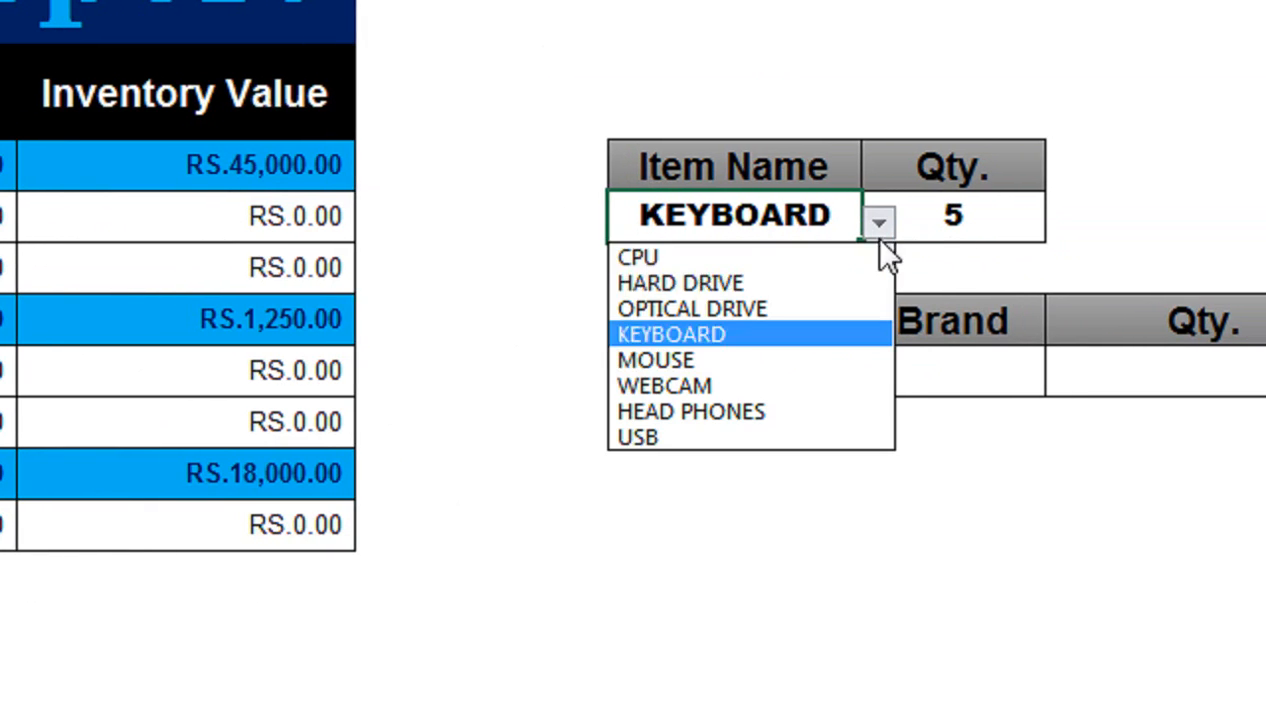
left_click(757, 310)
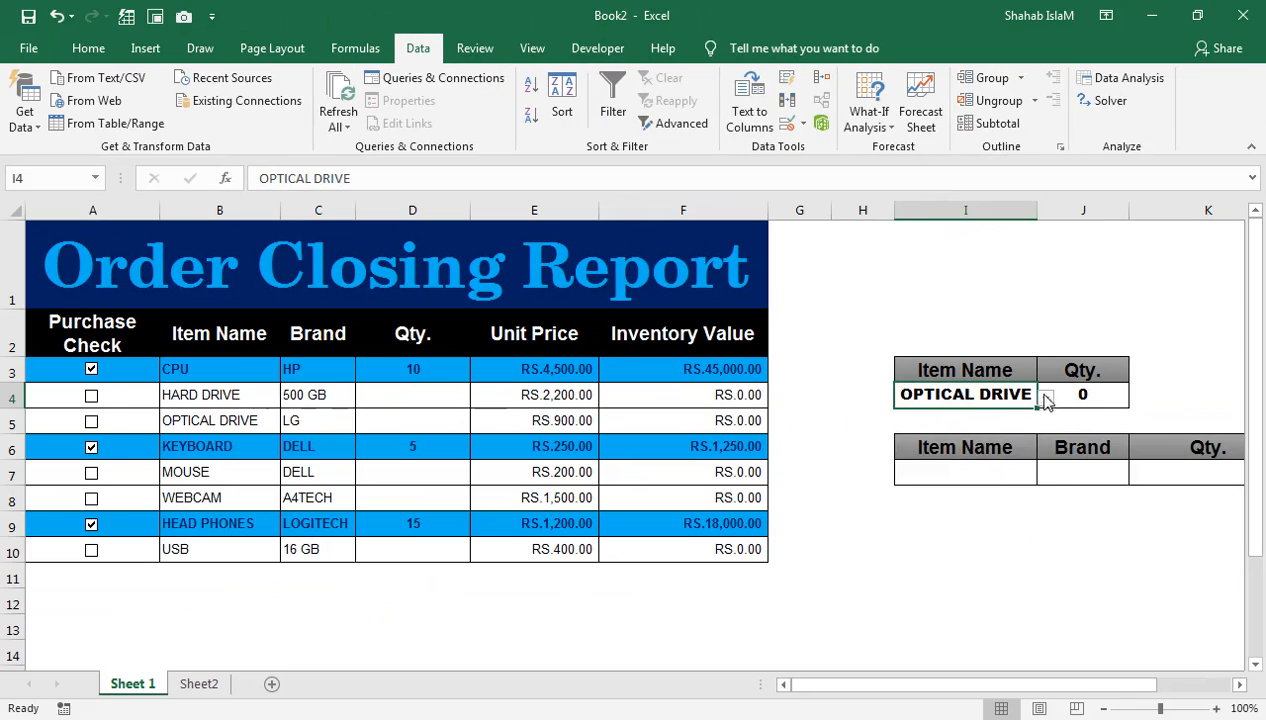
left_click(1045, 398)
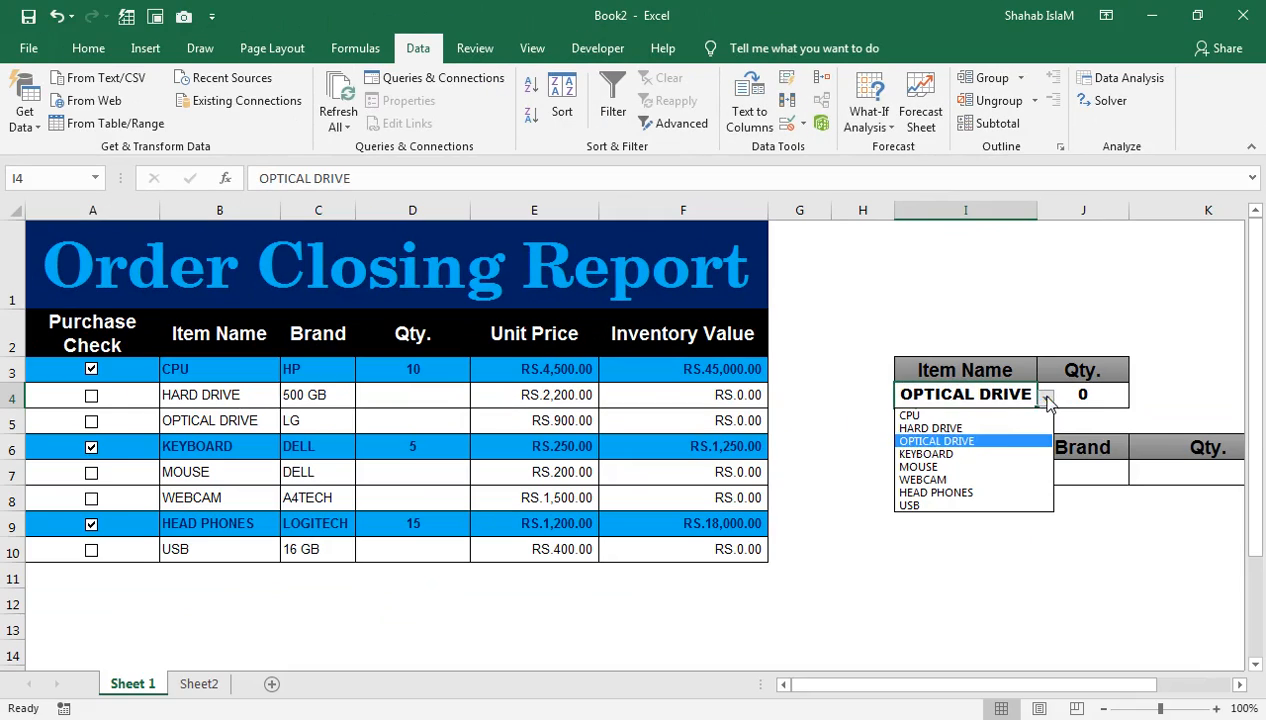
left_click(962, 492)
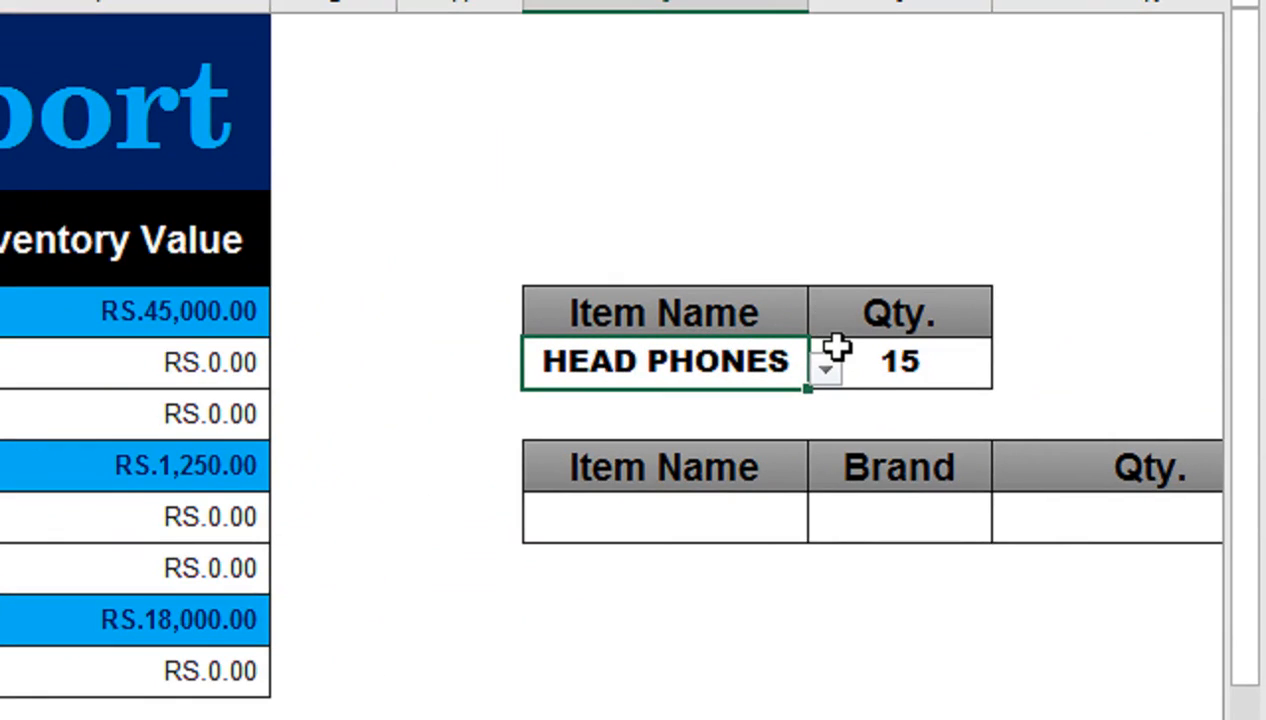
- Enter the header SALES AMOUNT in cell K3, beside the first lookup table's Qty. header
left_click(1045, 306)
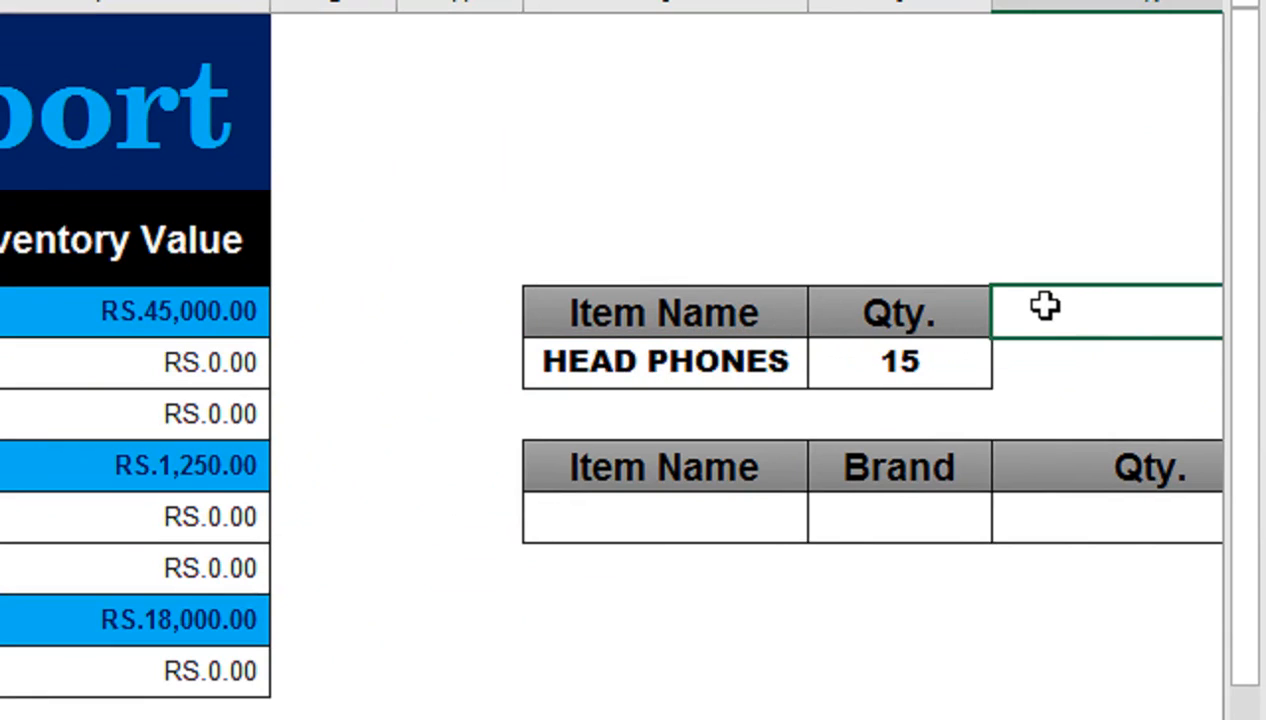
type("SALES")
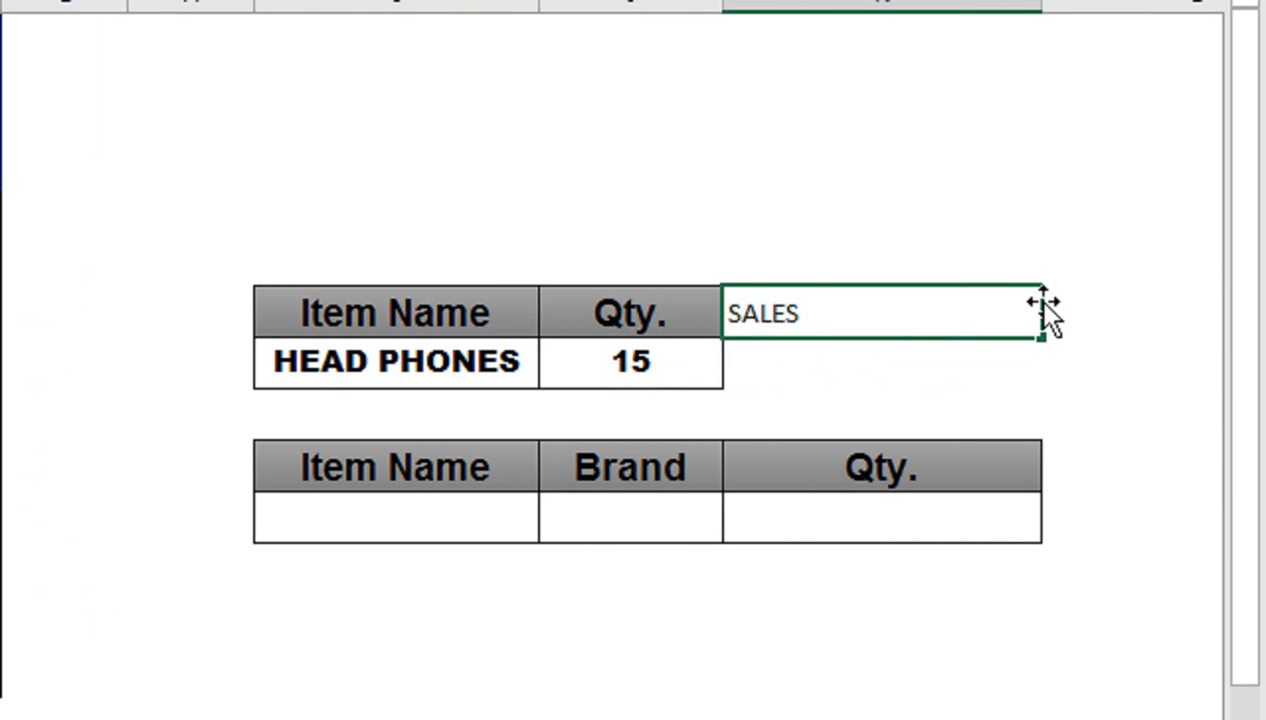
type(" AMOUNT")
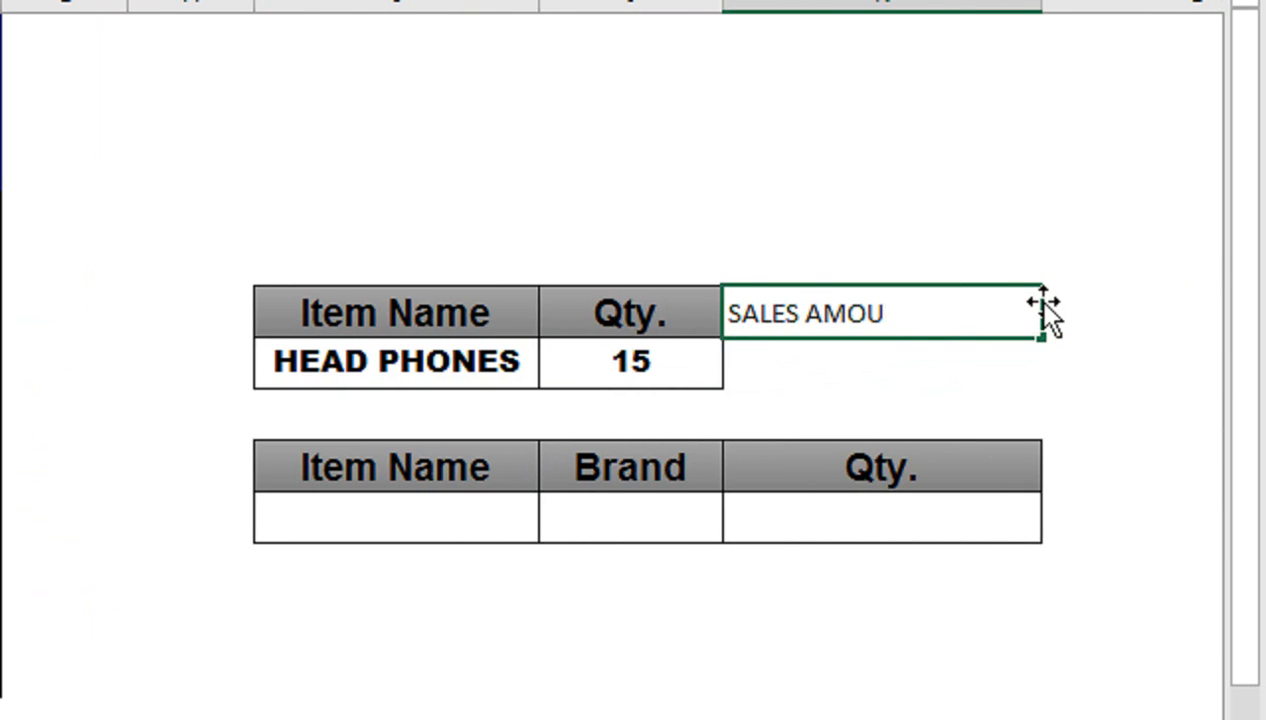
key("Return")
- Copy the formatting of J3 to the SALES AMOUNT header in K3, and that of J4 to K4
left_click(663, 313)
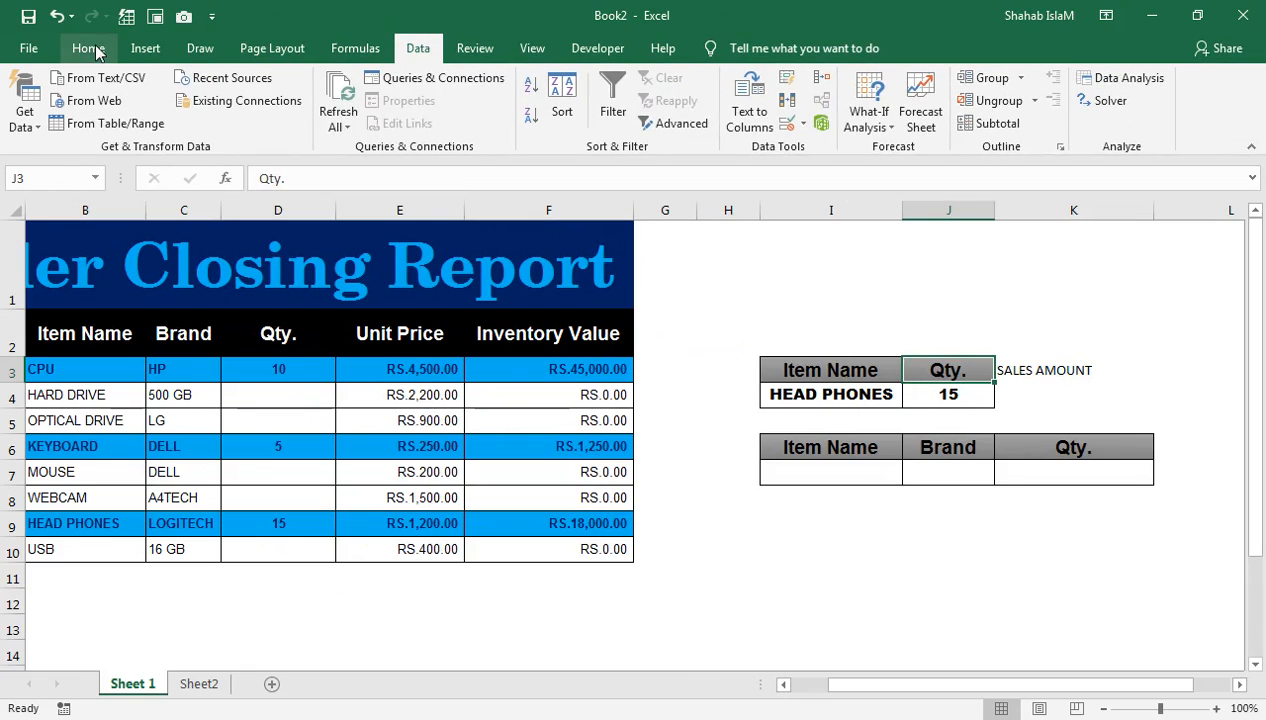
left_click(90, 48)
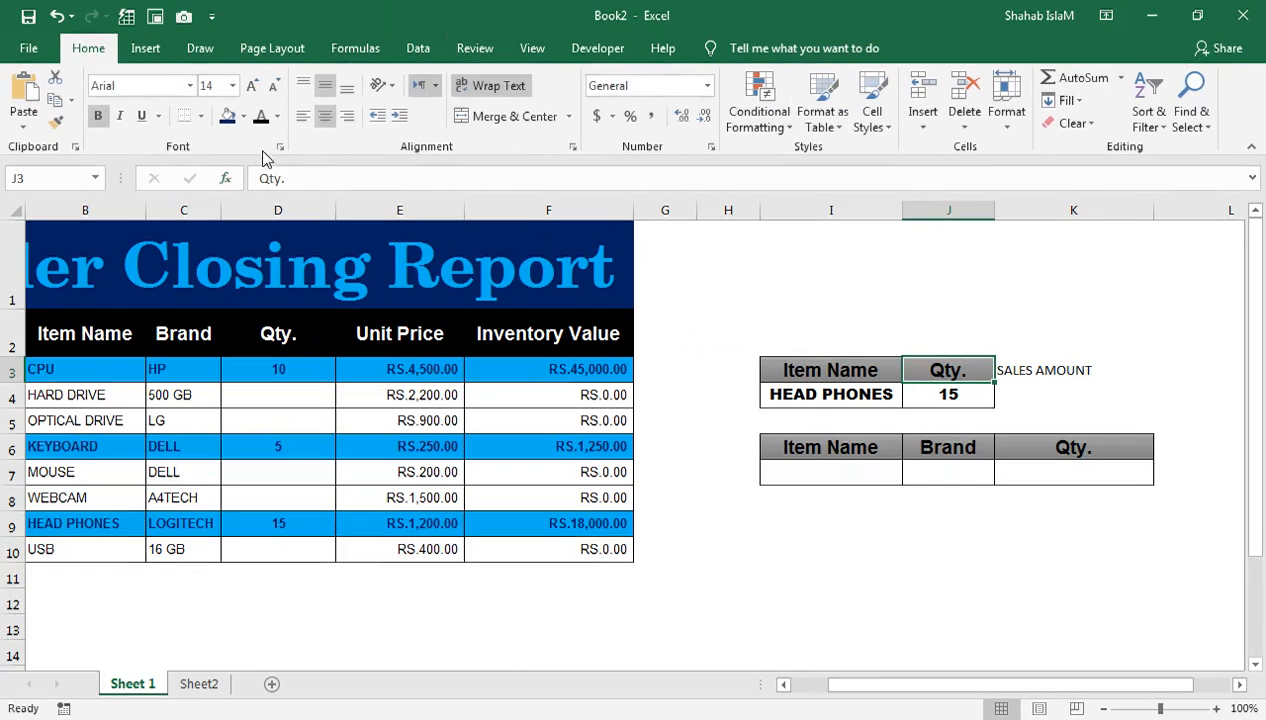
left_click(57, 122)
left_click(1005, 370)
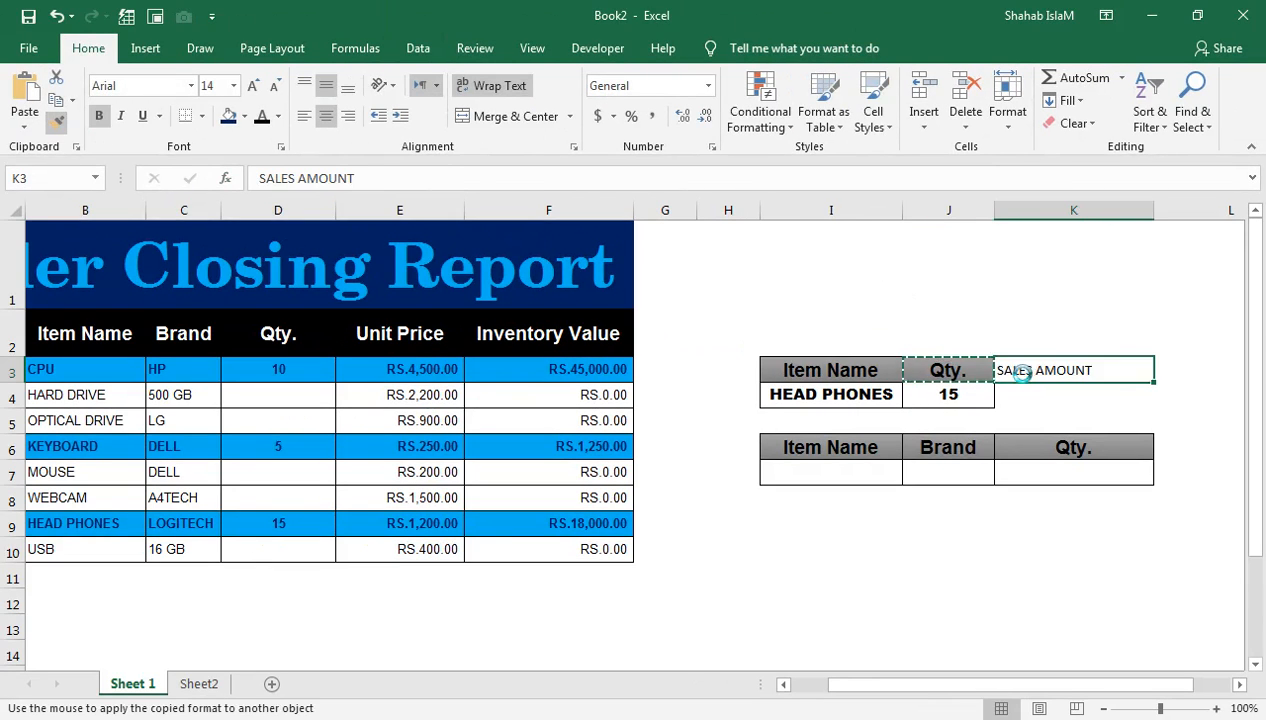
left_click(975, 398)
left_click(58, 124)
left_click(1049, 391)
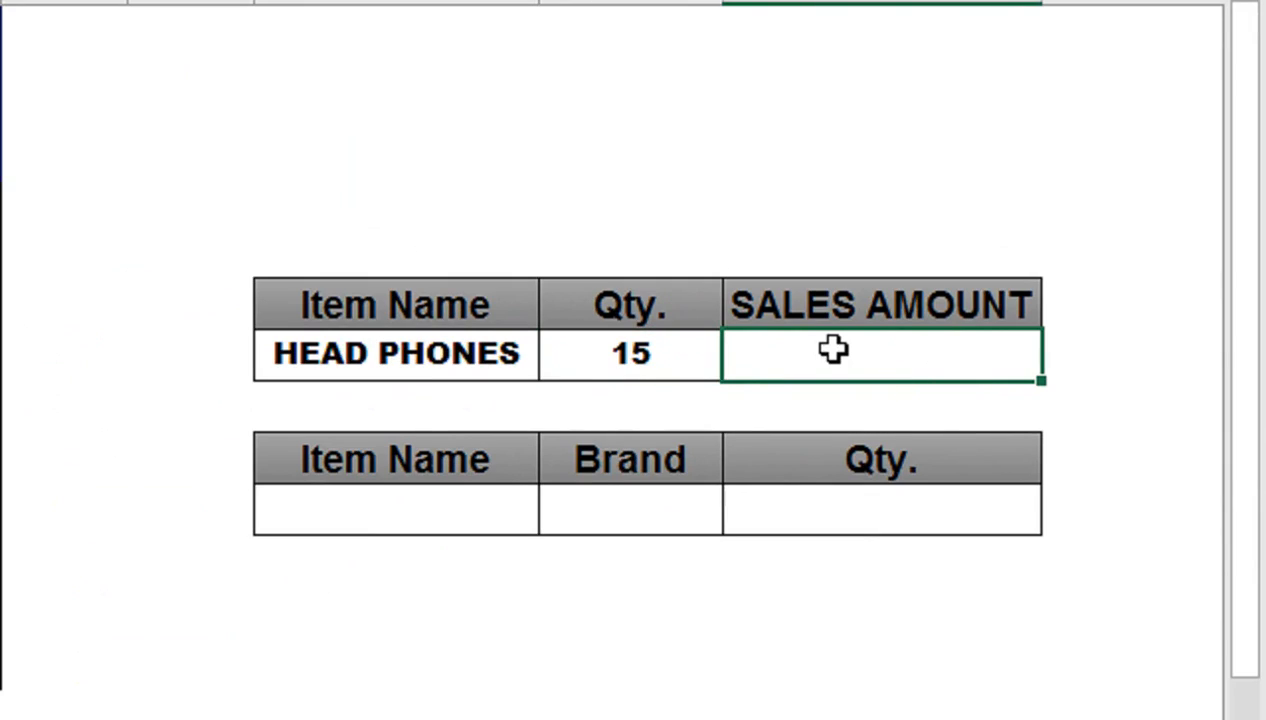
- Start a SUMIFS formula in K4 with the Inventory Value cells F3:F10 as the sum range
double_click(749, 367)
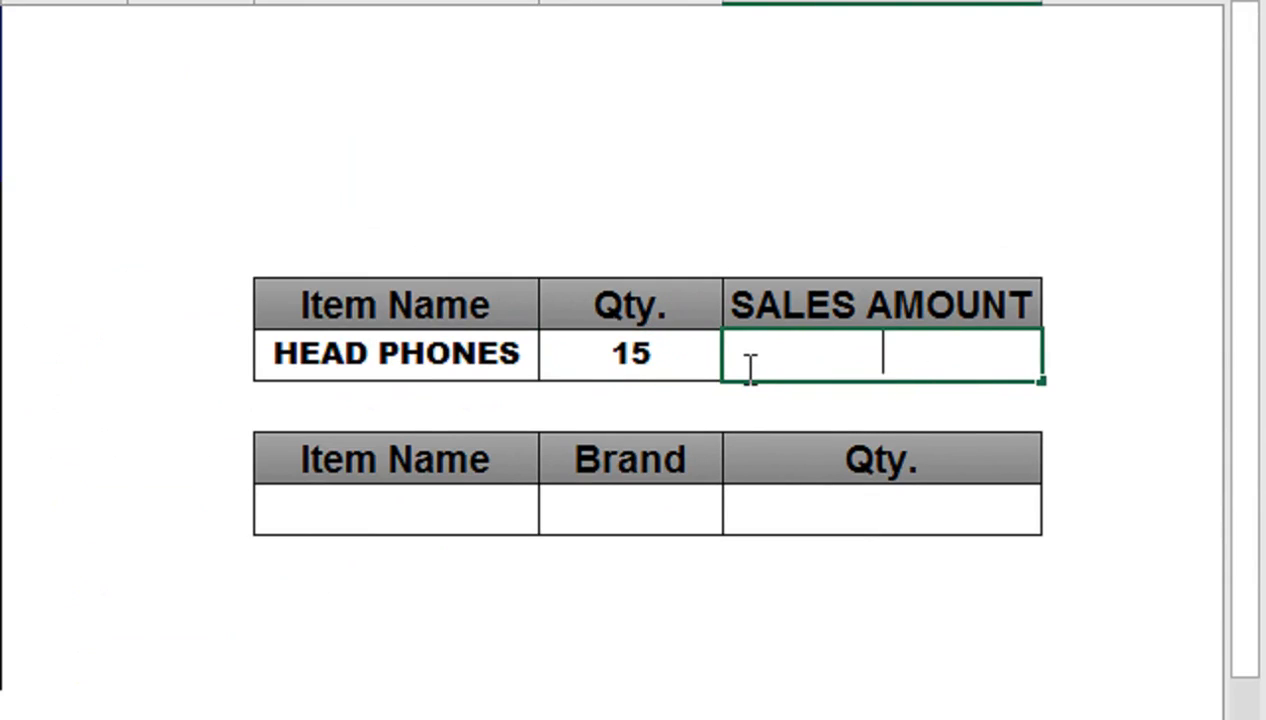
type("=SUMIF")
key("Down")
key("Tab")
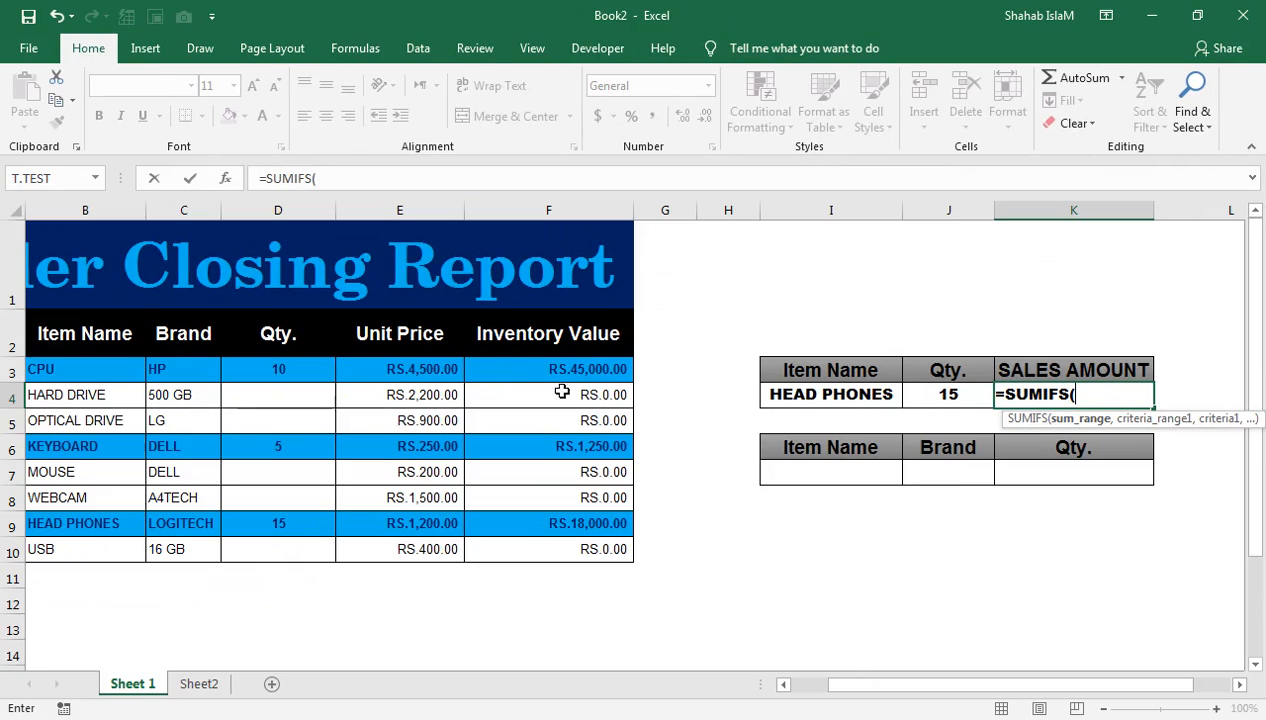
left_click_drag(488, 369, 480, 545)
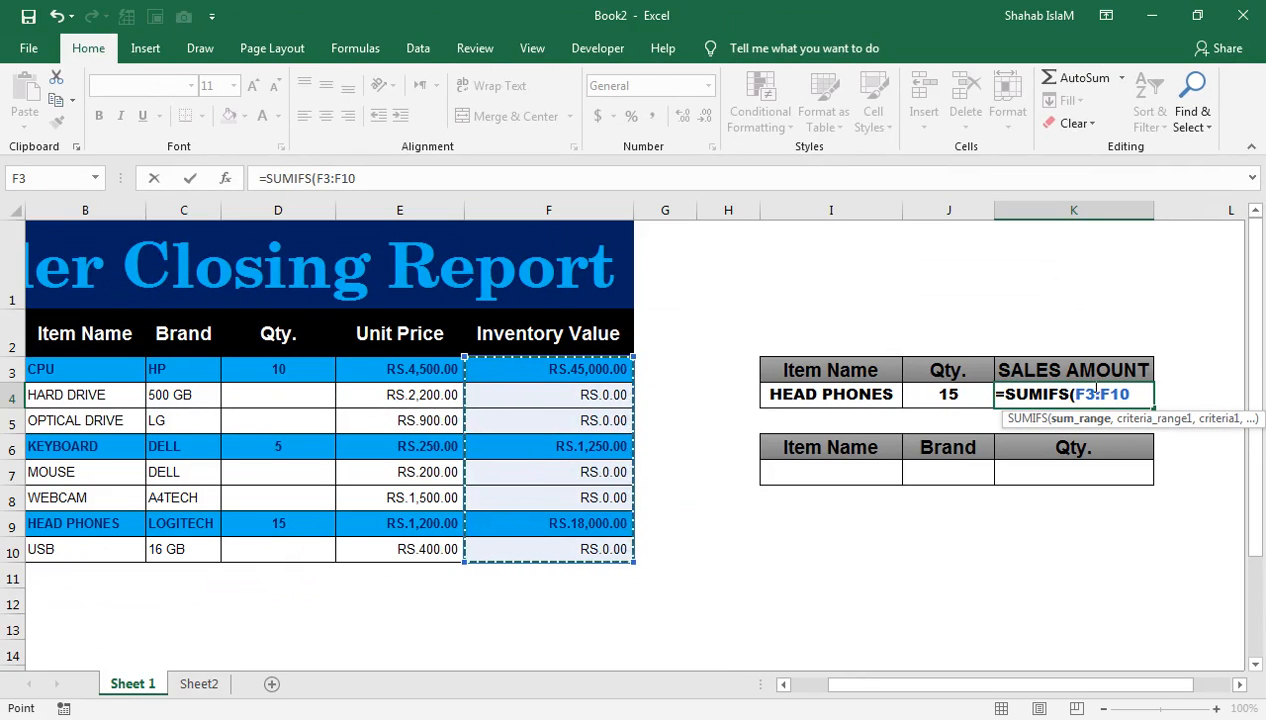
type(",")
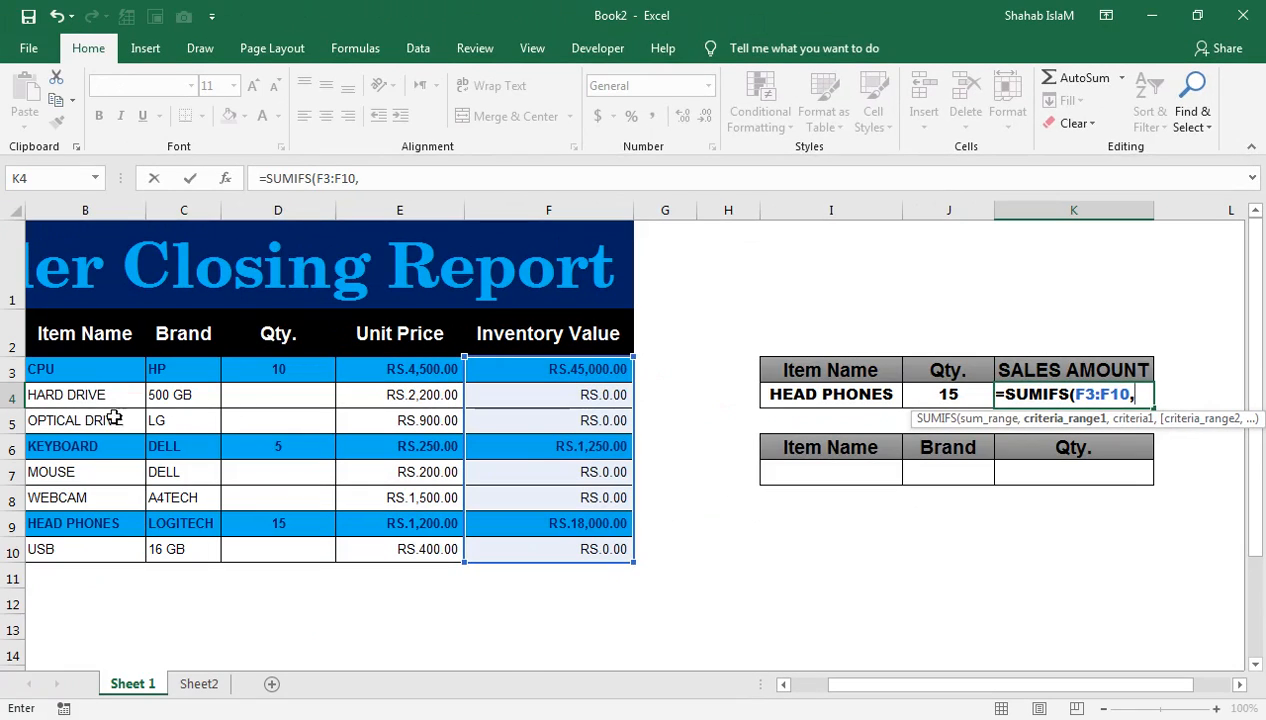
- Add the Purchase Check cells A3:A10 as the first criteria range in K4's formula, with TRUE as its criterion
left_click_drag(884, 688, 836, 688)
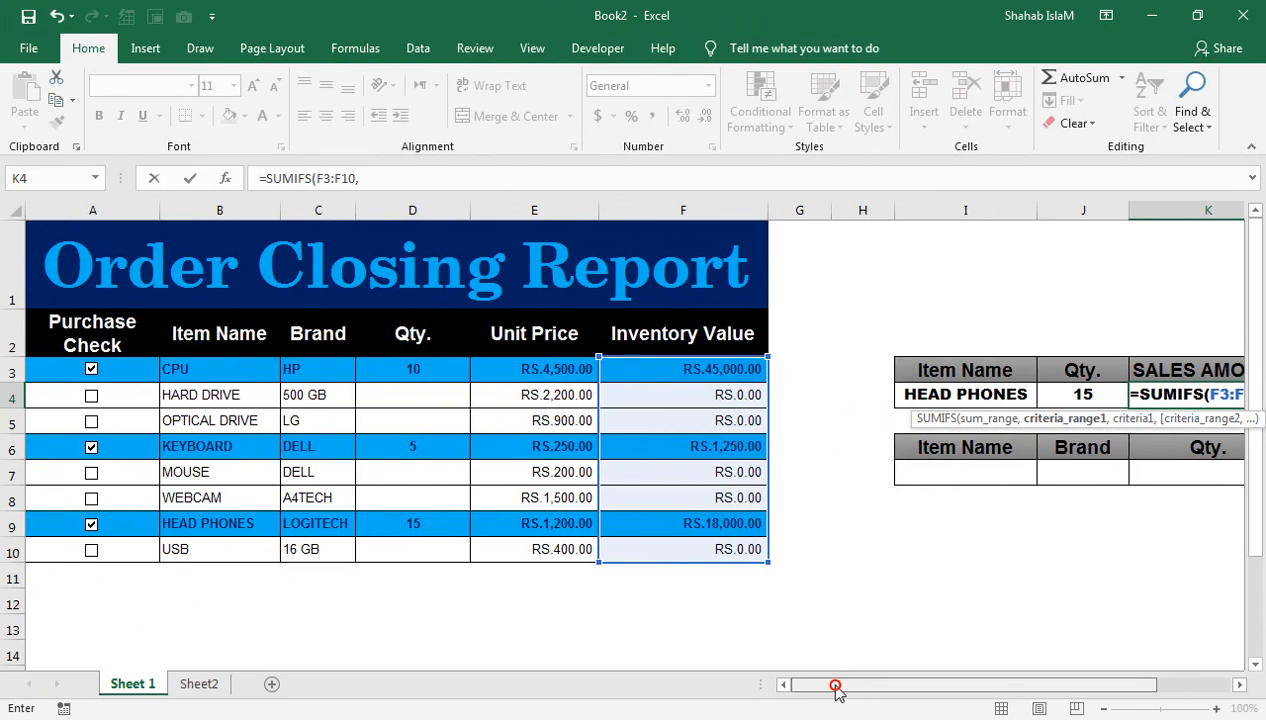
left_click_drag(66, 369, 88, 550)
type(",")
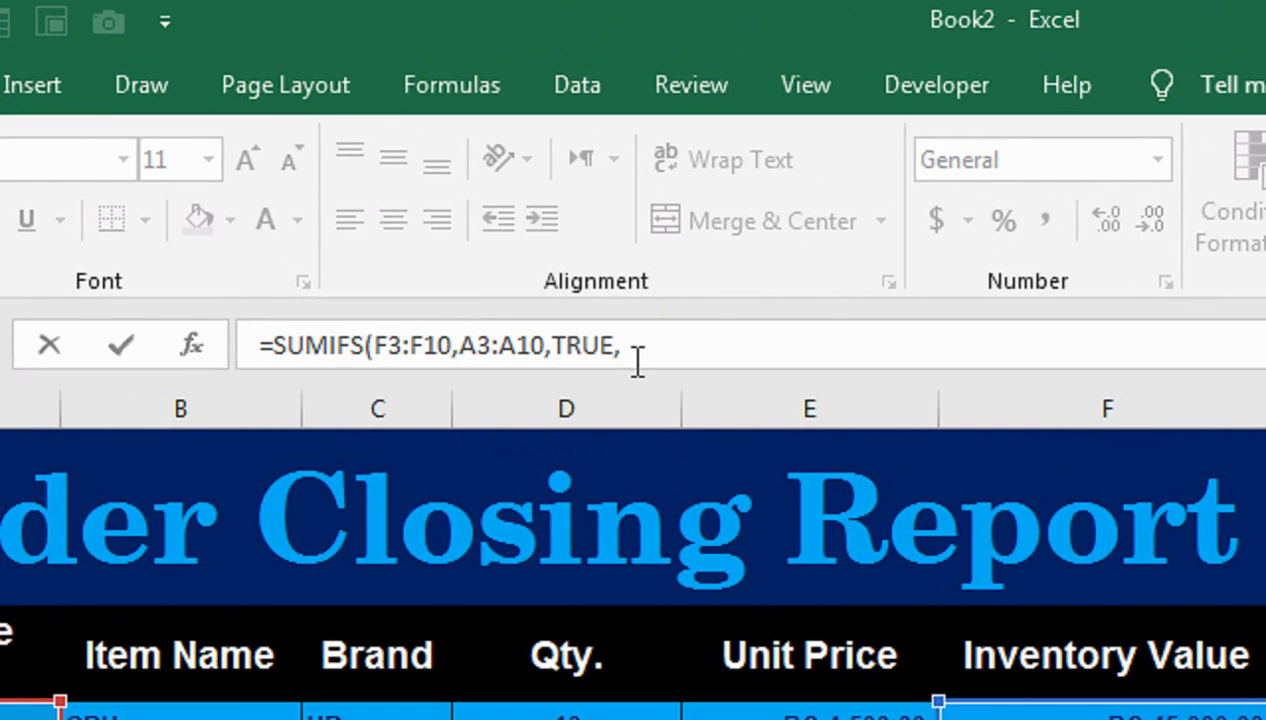
type("TRUE,")
- Add B3:B10 as the second criteria range with I4 as its criterion, and complete the sales amount formula in K4
left_click_drag(254, 367, 230, 544)
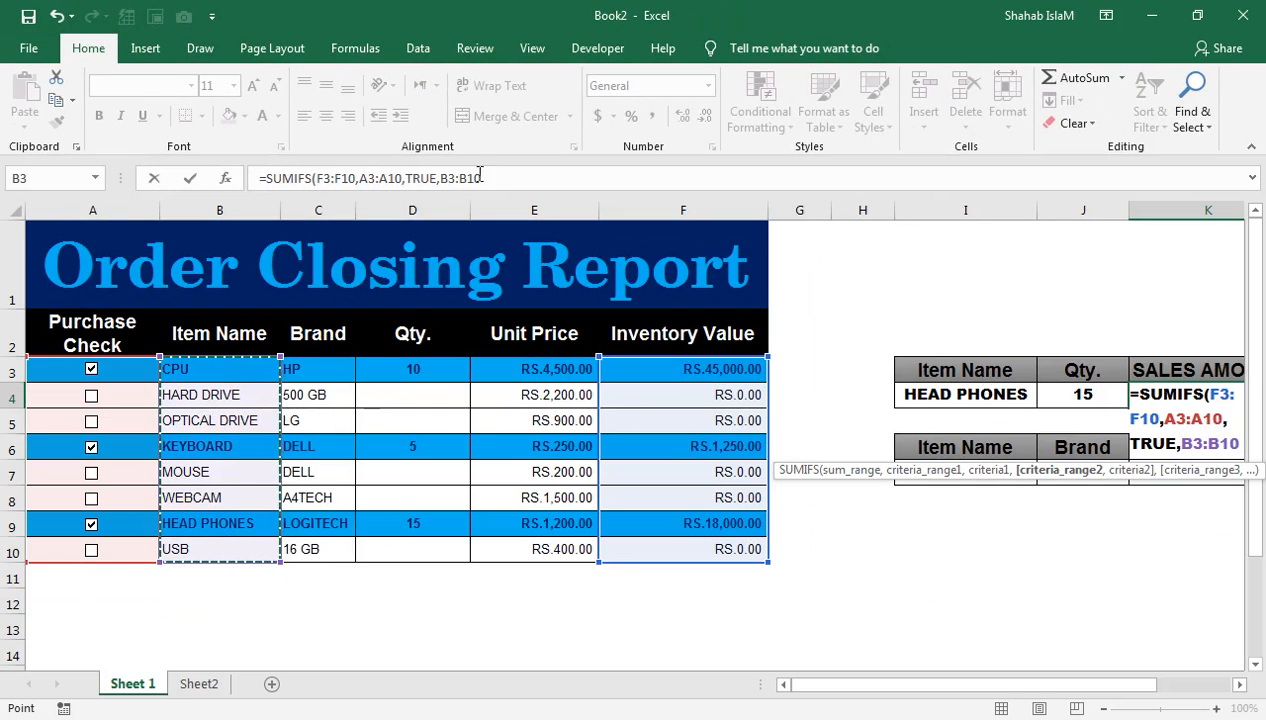
type(",")
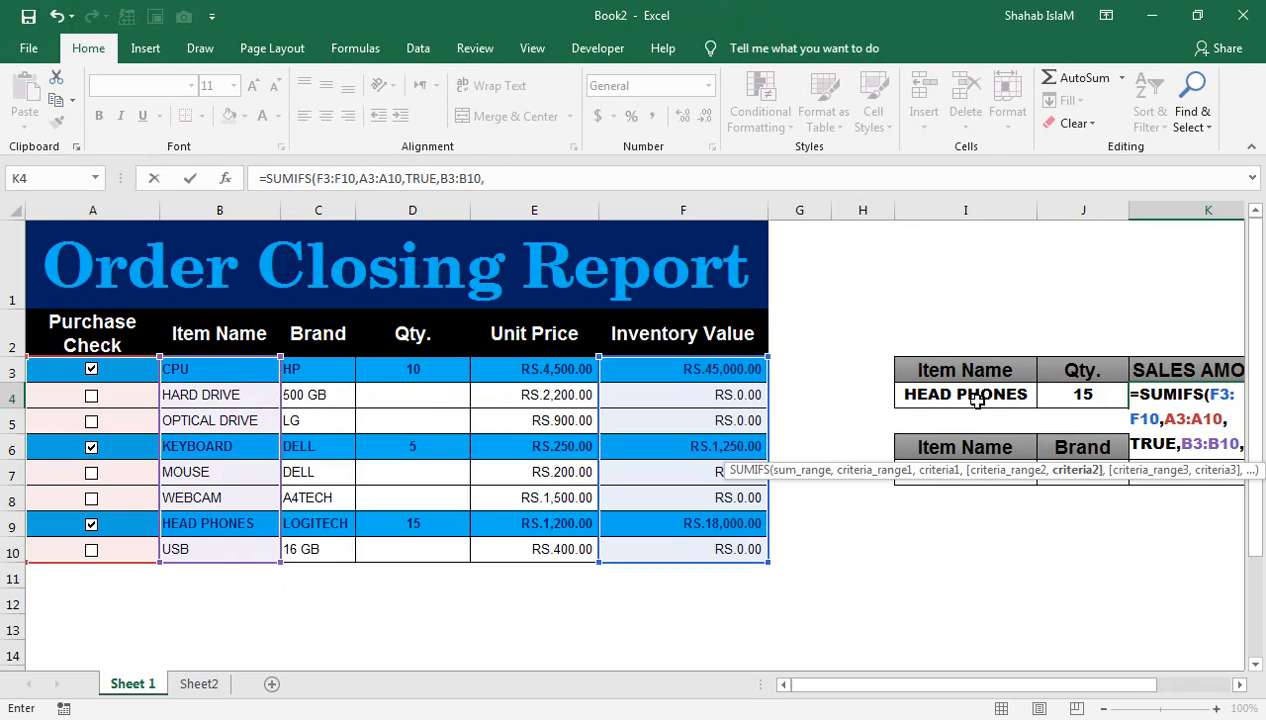
left_click(972, 400)
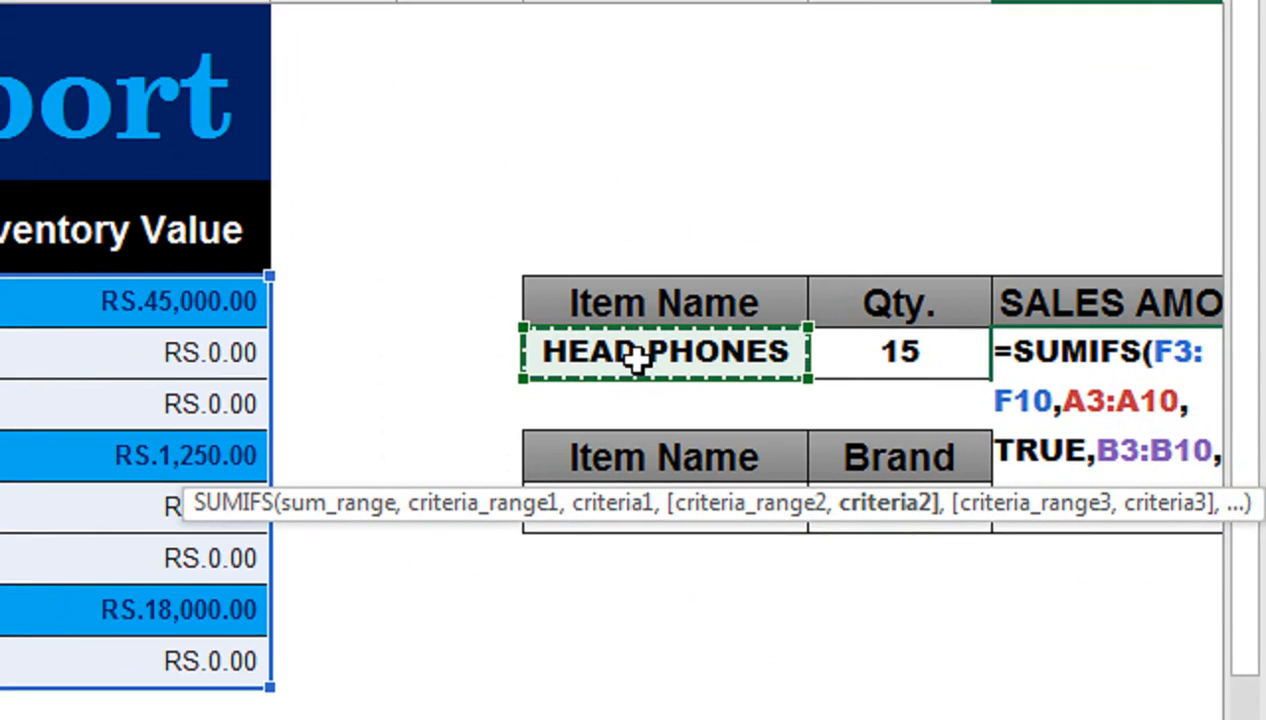
type(")")
key("Return")
left_click(839, 350)
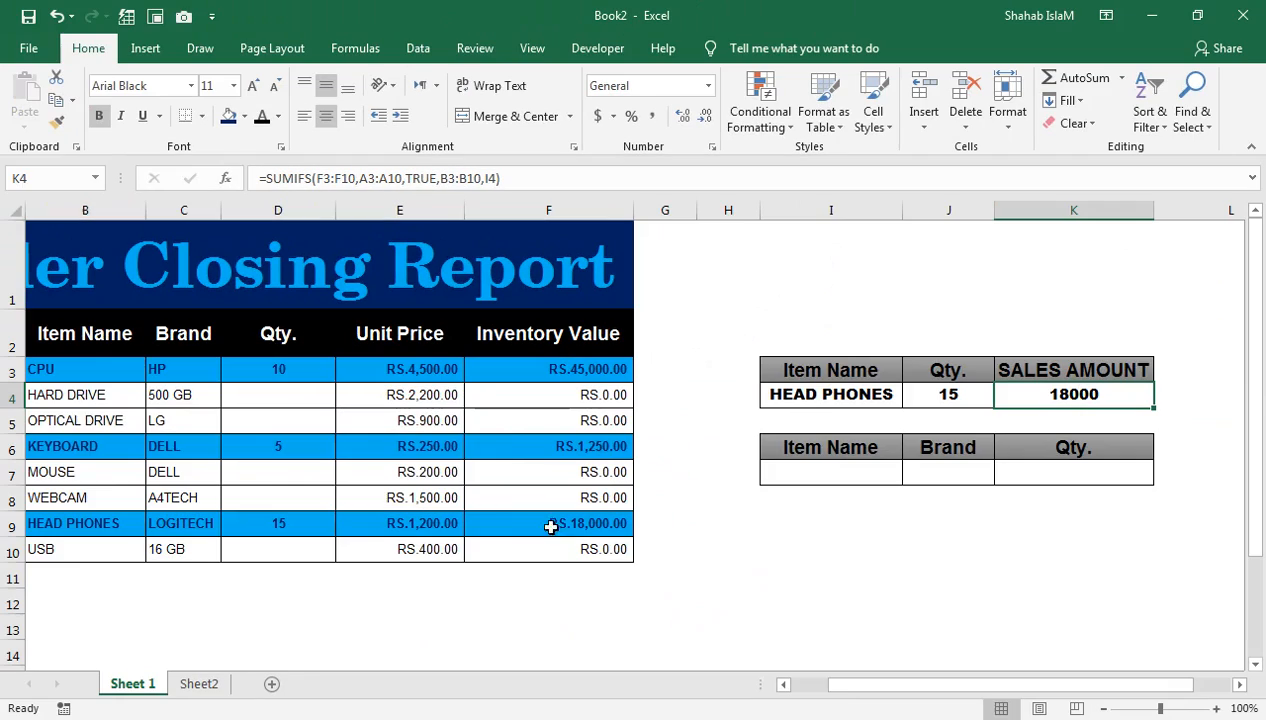
- Choose CPU from the dropdown list in I4 to test the quantity and sales amount lookups
left_click_drag(845, 686, 800, 686)
left_click(1031, 396)
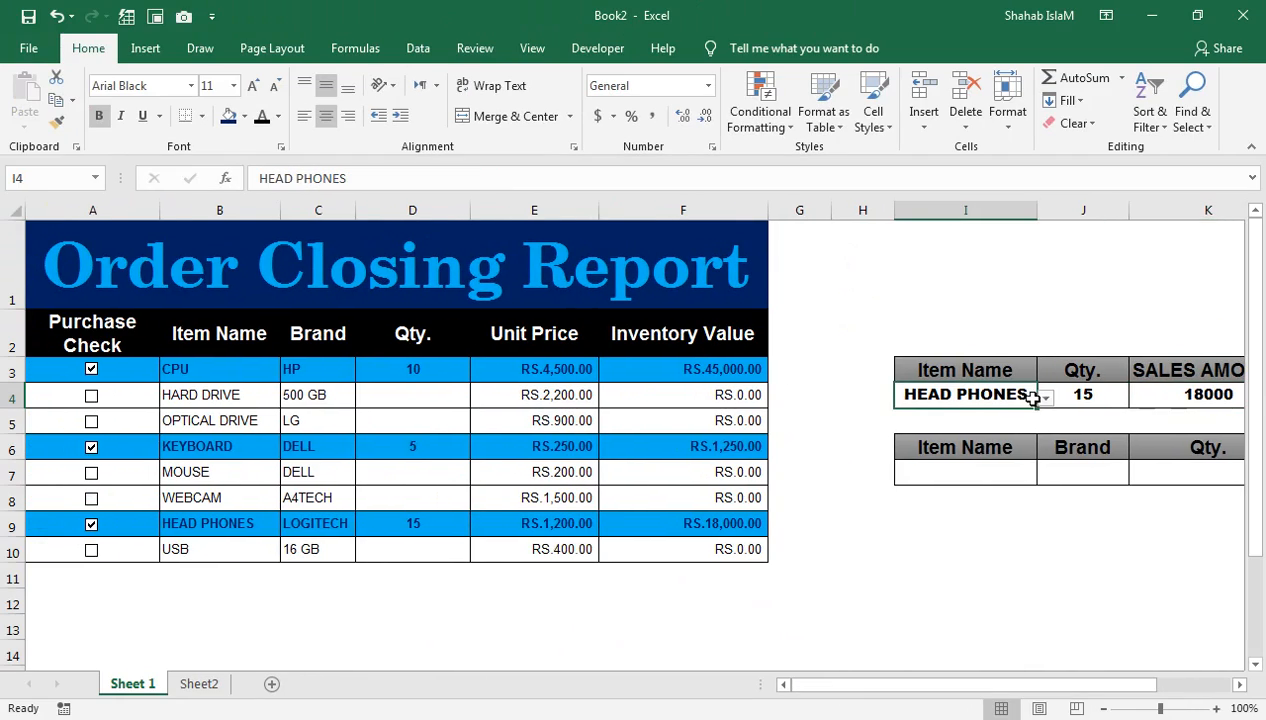
left_click(1045, 398)
left_click(1014, 412)
left_click(1044, 399)
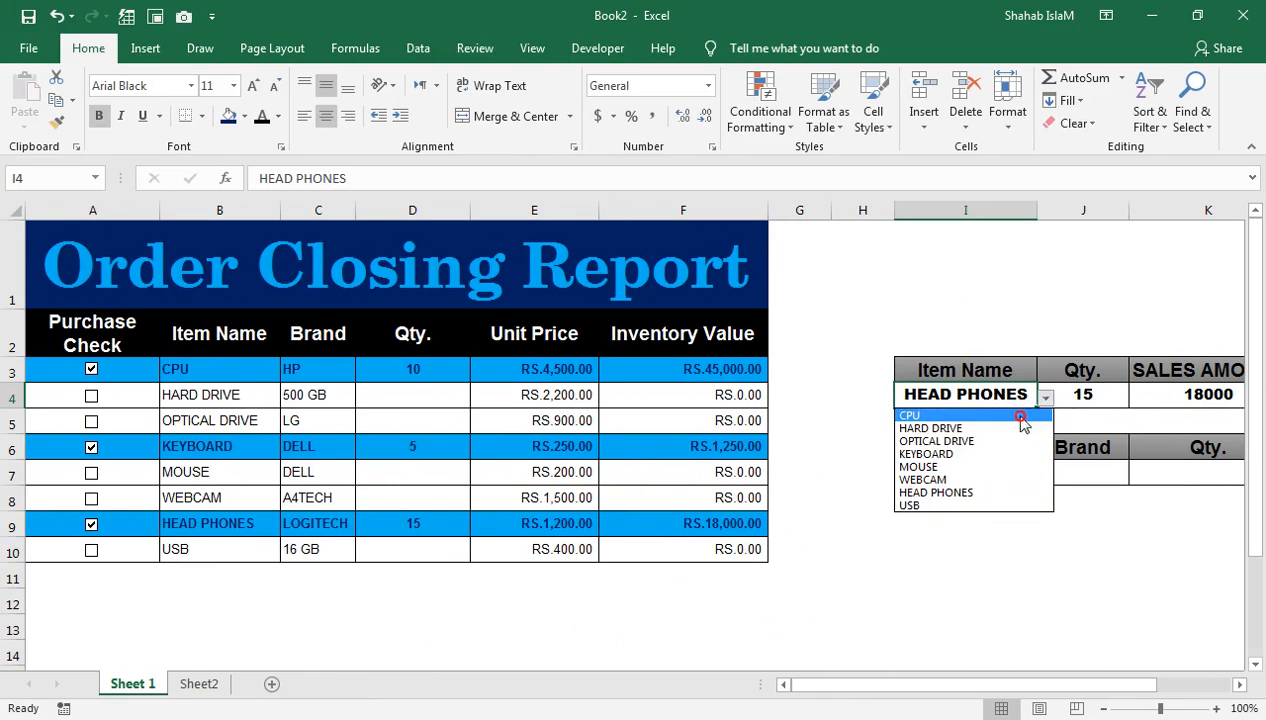
left_click(1012, 412)
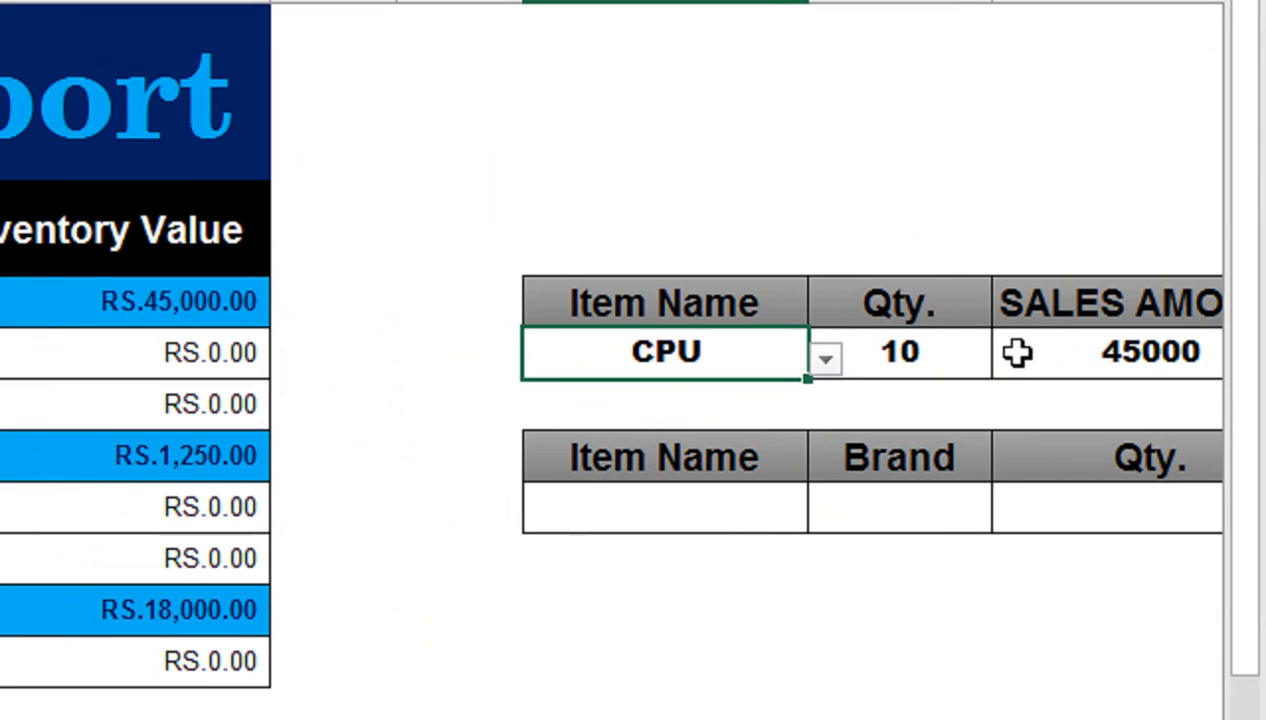
- Review the SUMIFS formula in the Qty. cell J4, leaving it as it is
scroll(1023, 596, "down", 2)
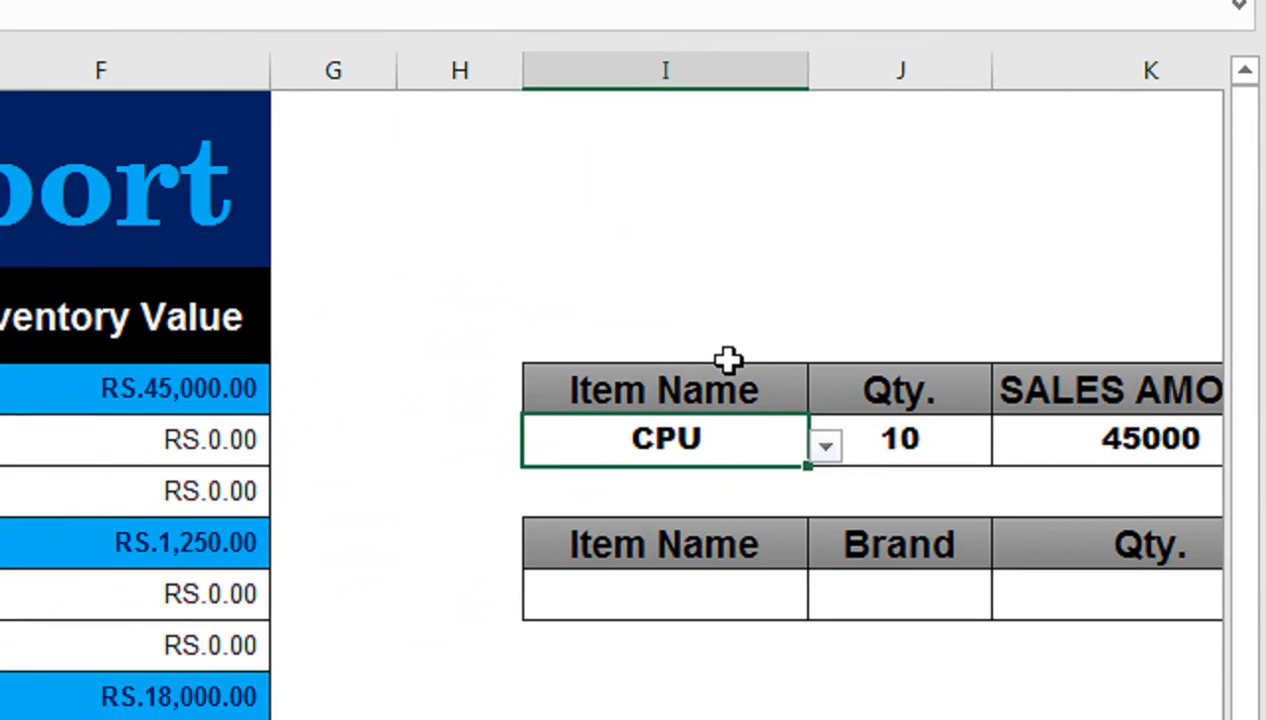
left_click(762, 350)
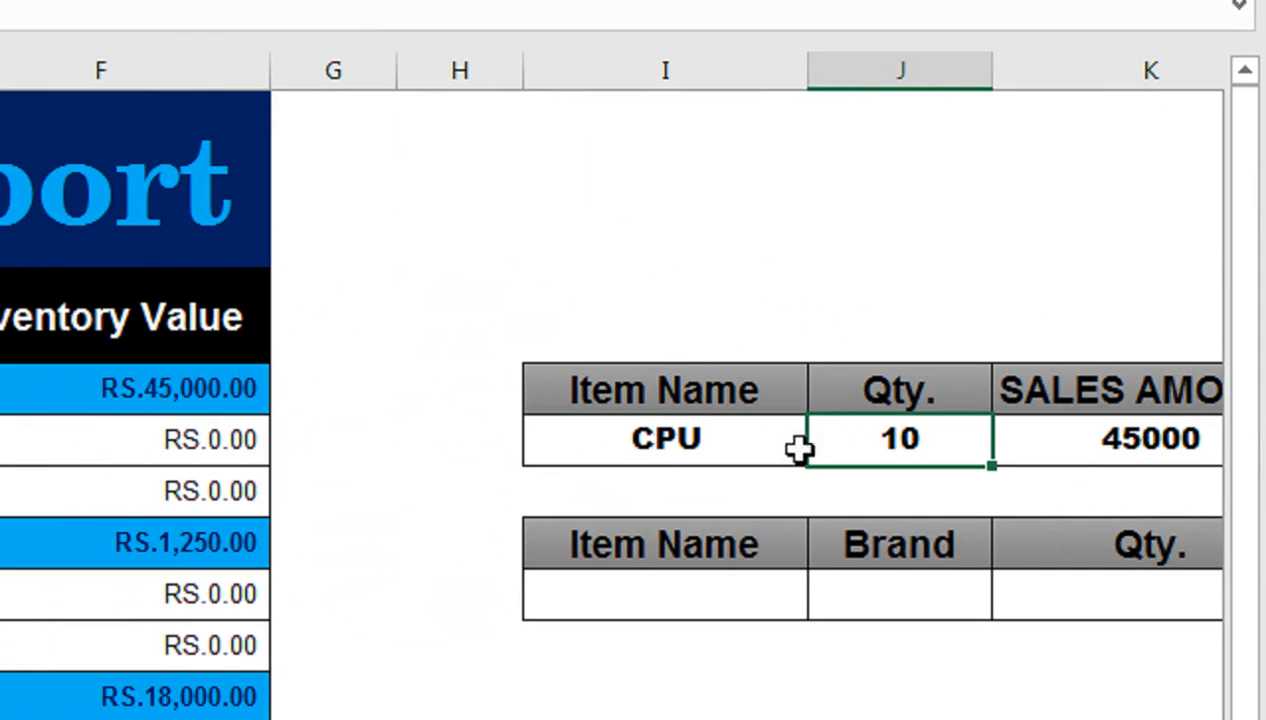
double_click(870, 436)
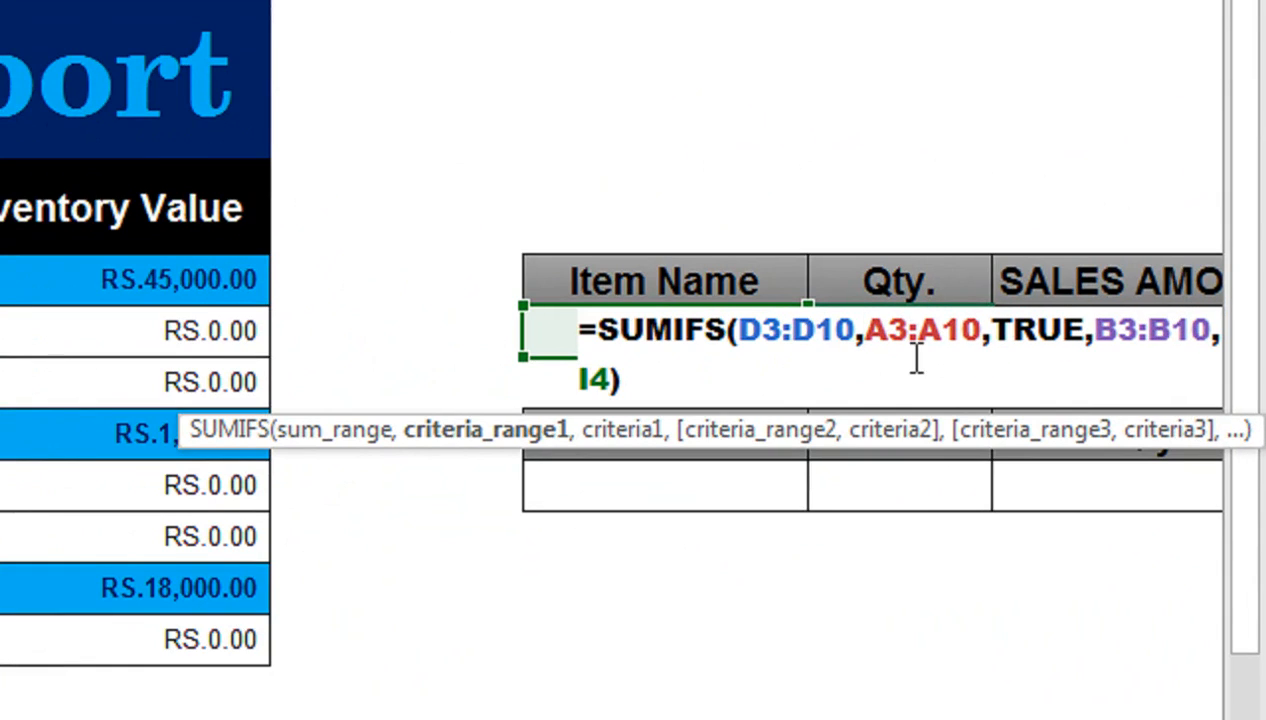
key("Return")
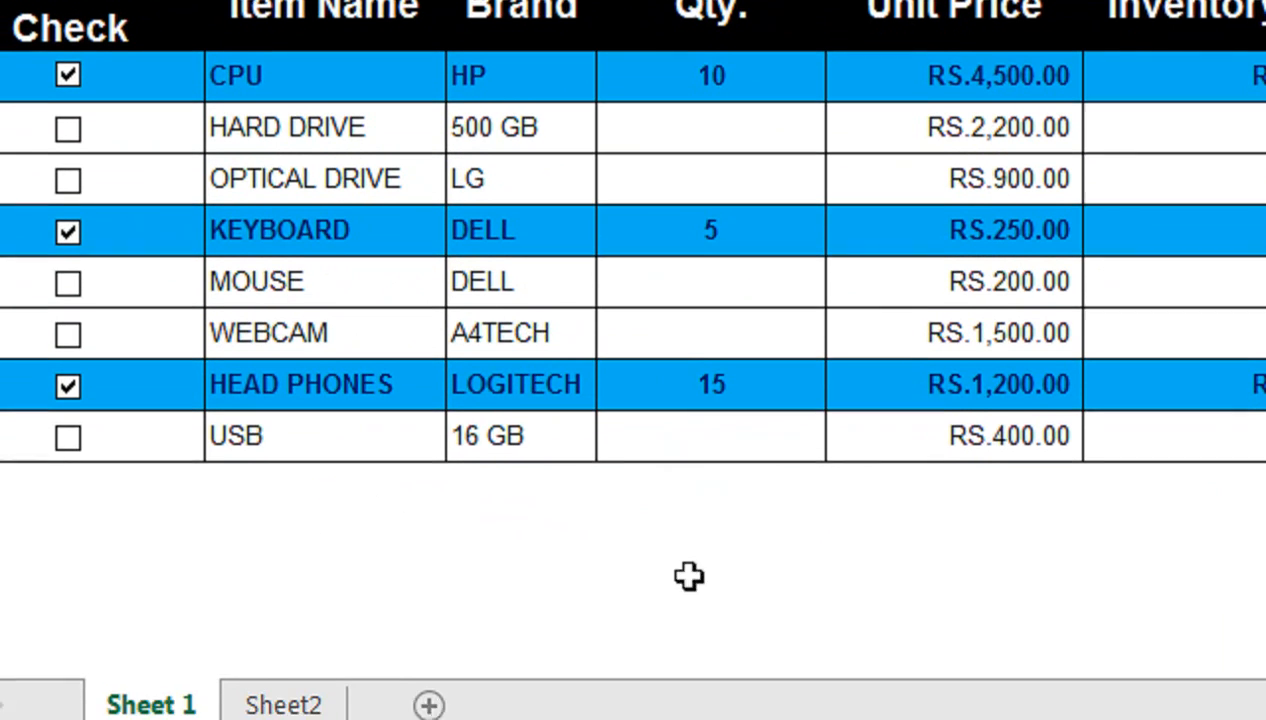
- Start a COUNTIF formula in D12 with the Purchase Check cells A3:A10 as its range
left_click(723, 548)
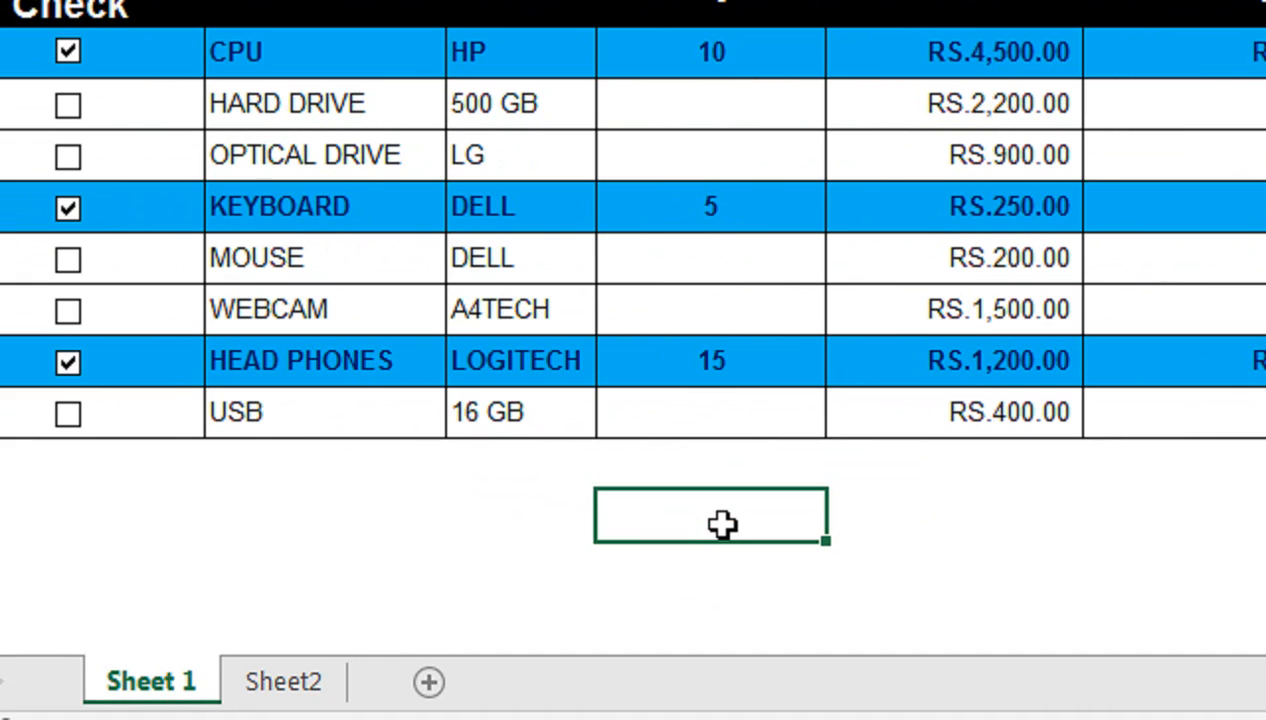
type("=COU")
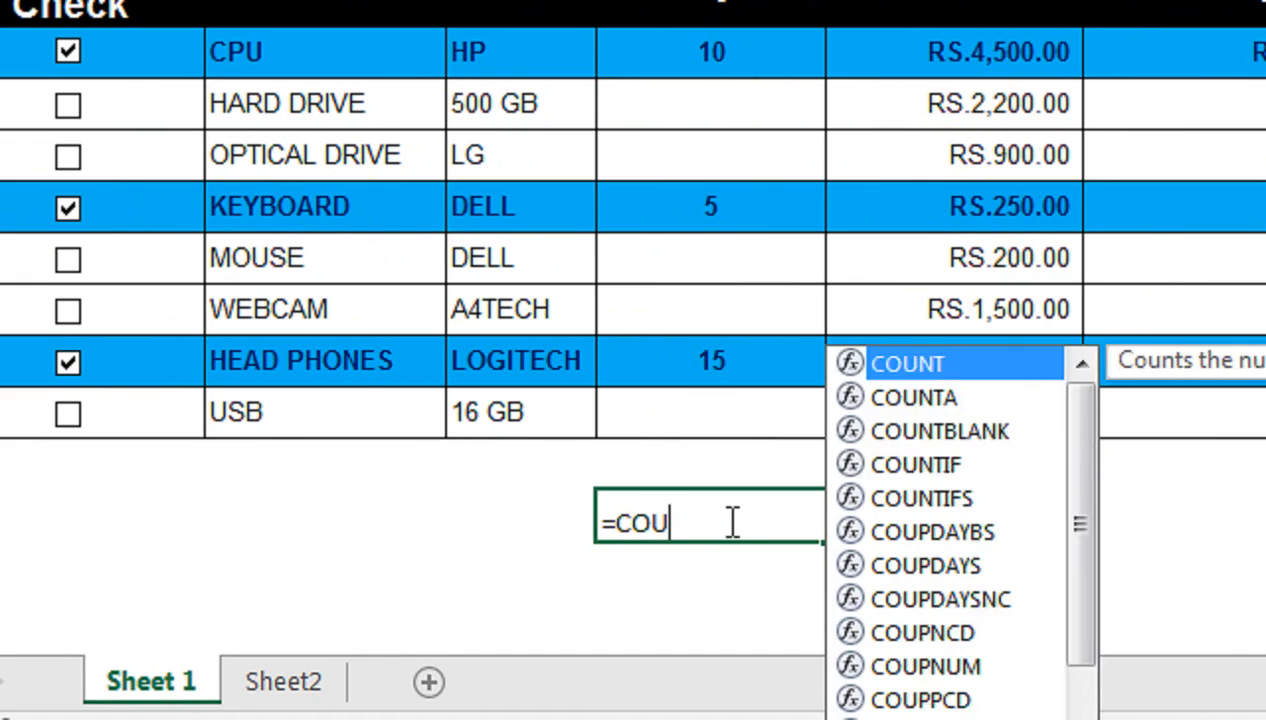
type("NTI")
key("Down")
type("F(")
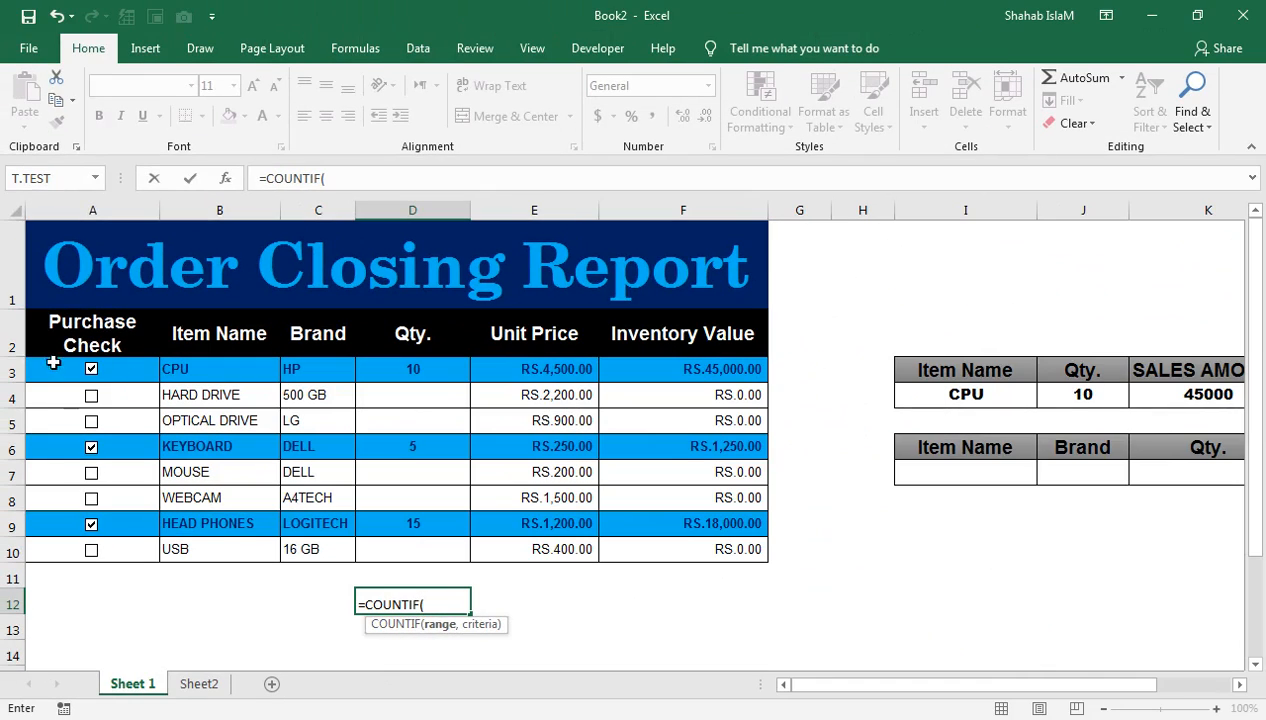
left_click_drag(53, 365, 71, 550)
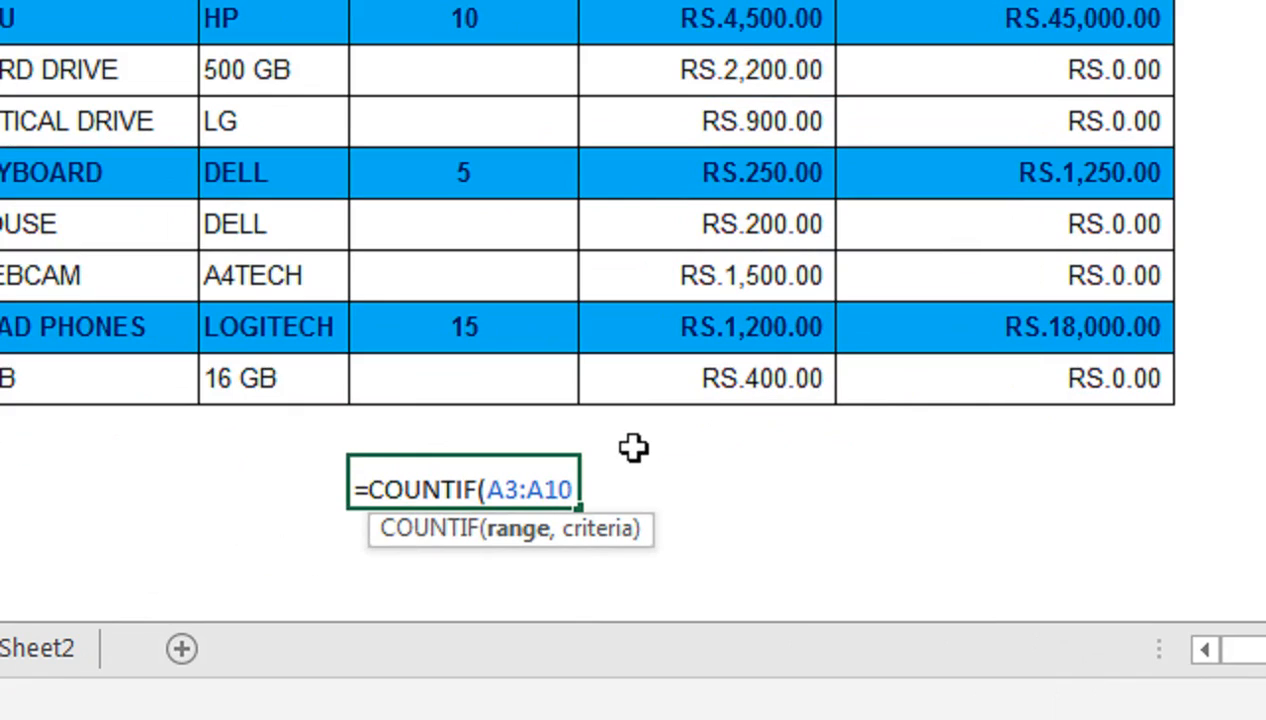
- Add TRUE as the criterion and complete the COUNTIF formula in D12 to count the checked items
type(",TR")
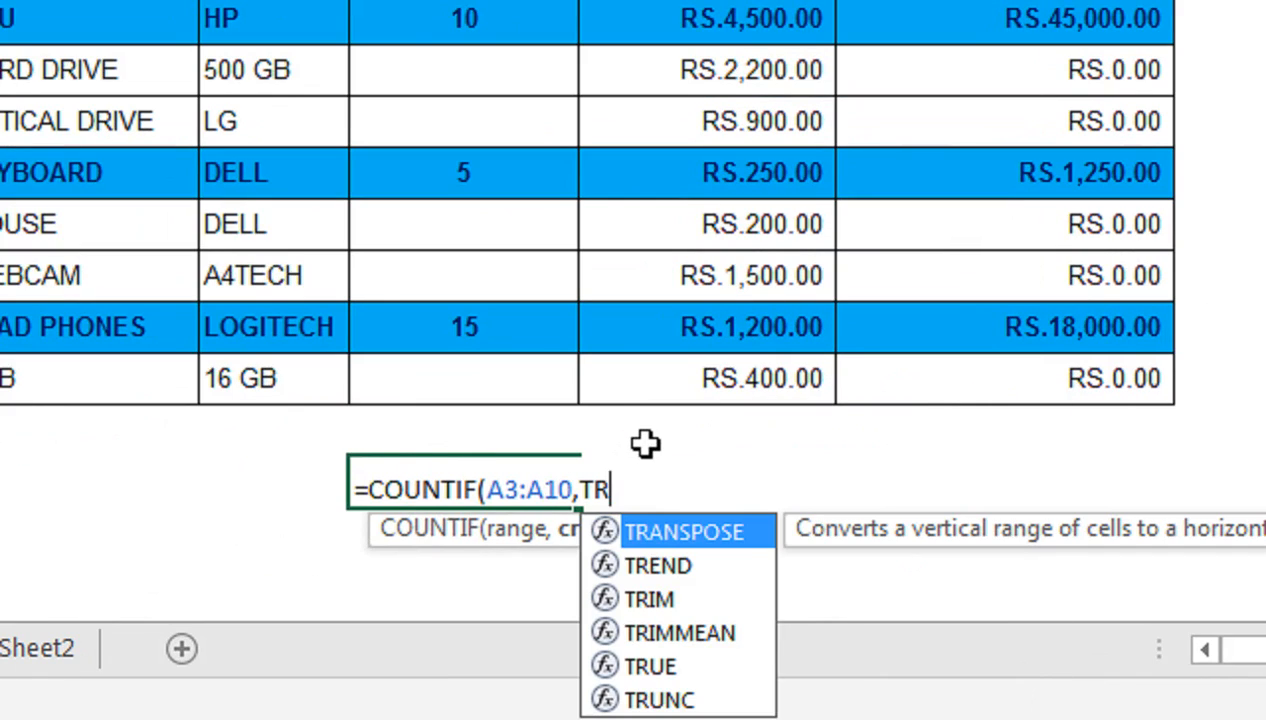
key("Down")
key("Down")
key("Down")
key("Down")
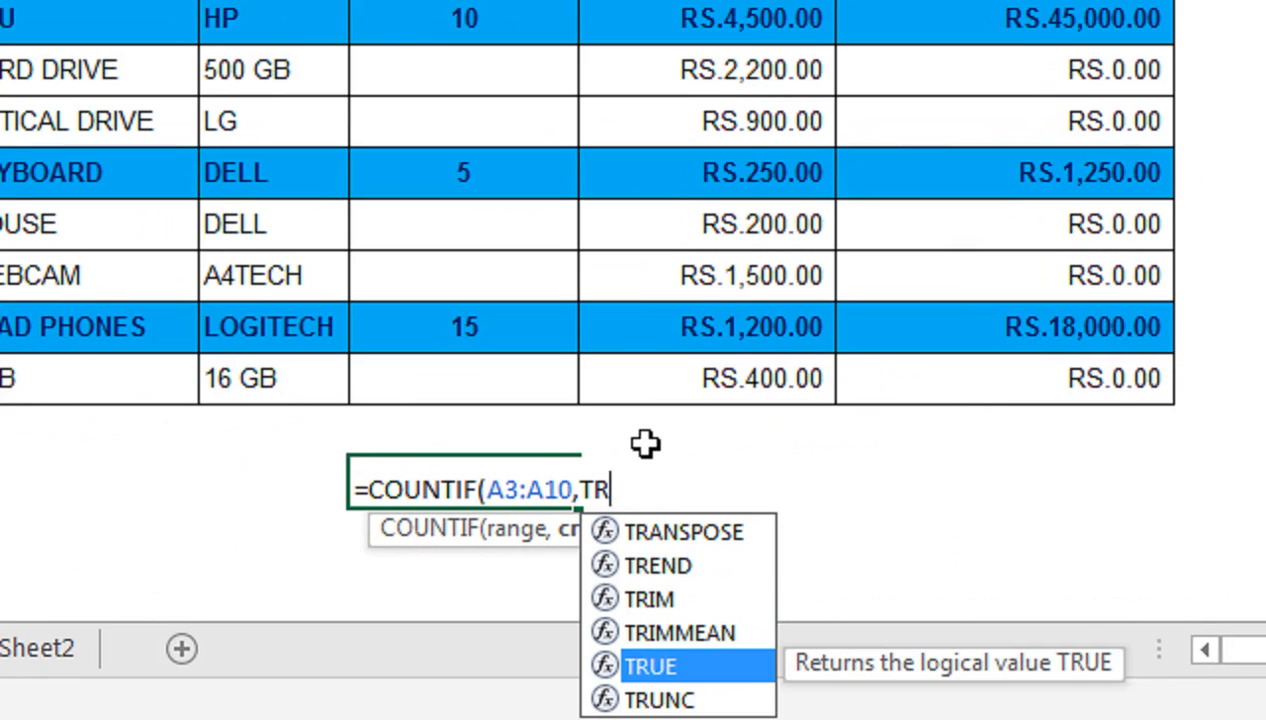
key("Tab")
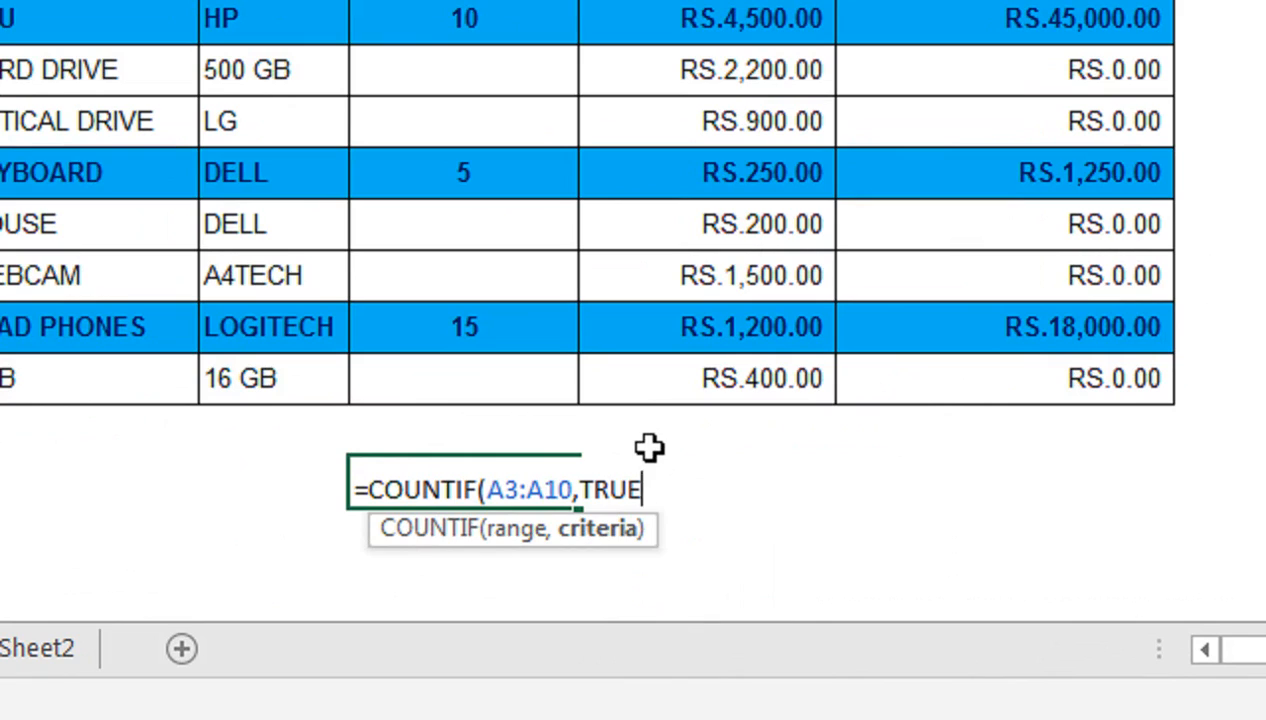
type(")")
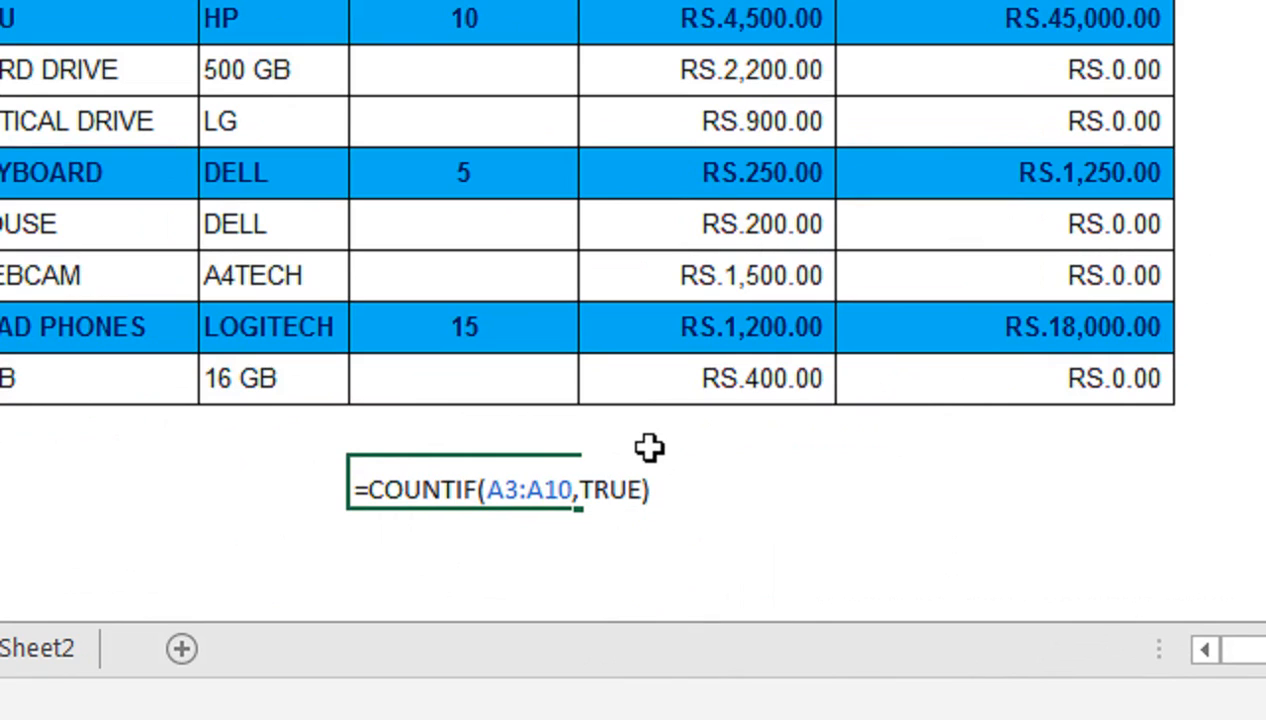
key("Return")
key("Up")
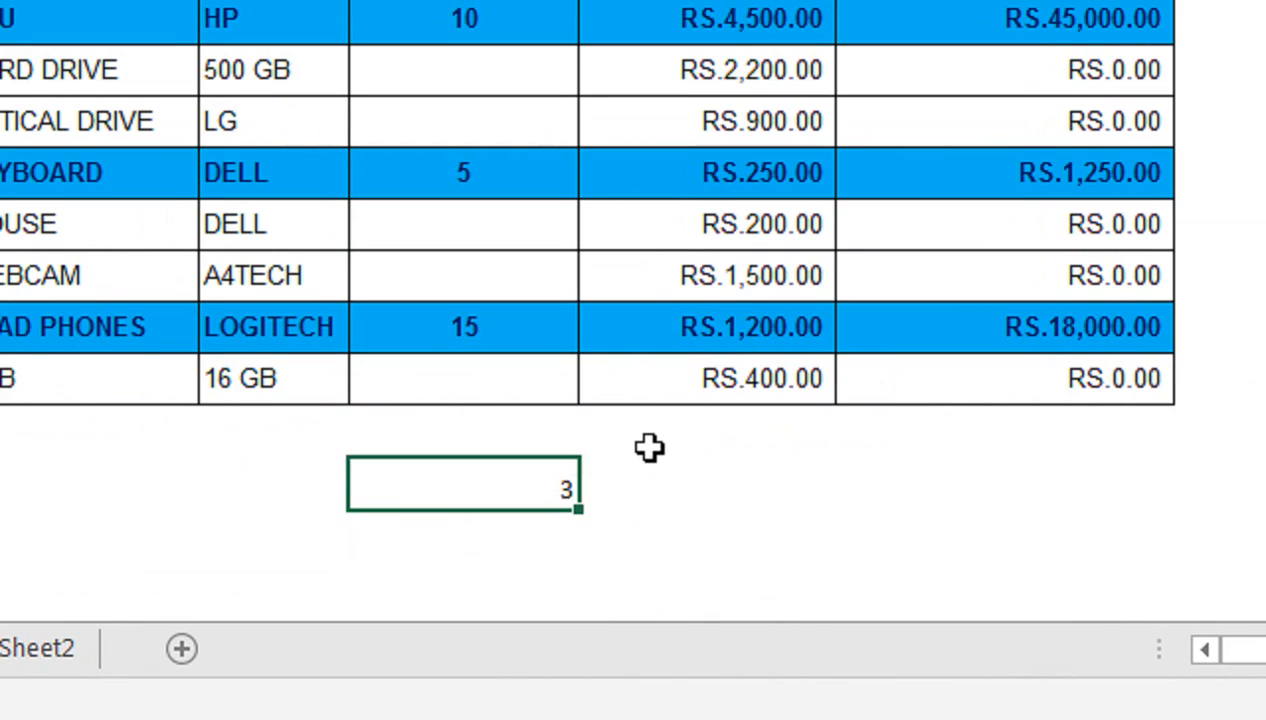
- Enter a SUM formula in E12 that totals the Qty. cells D3:D10
key("Right")
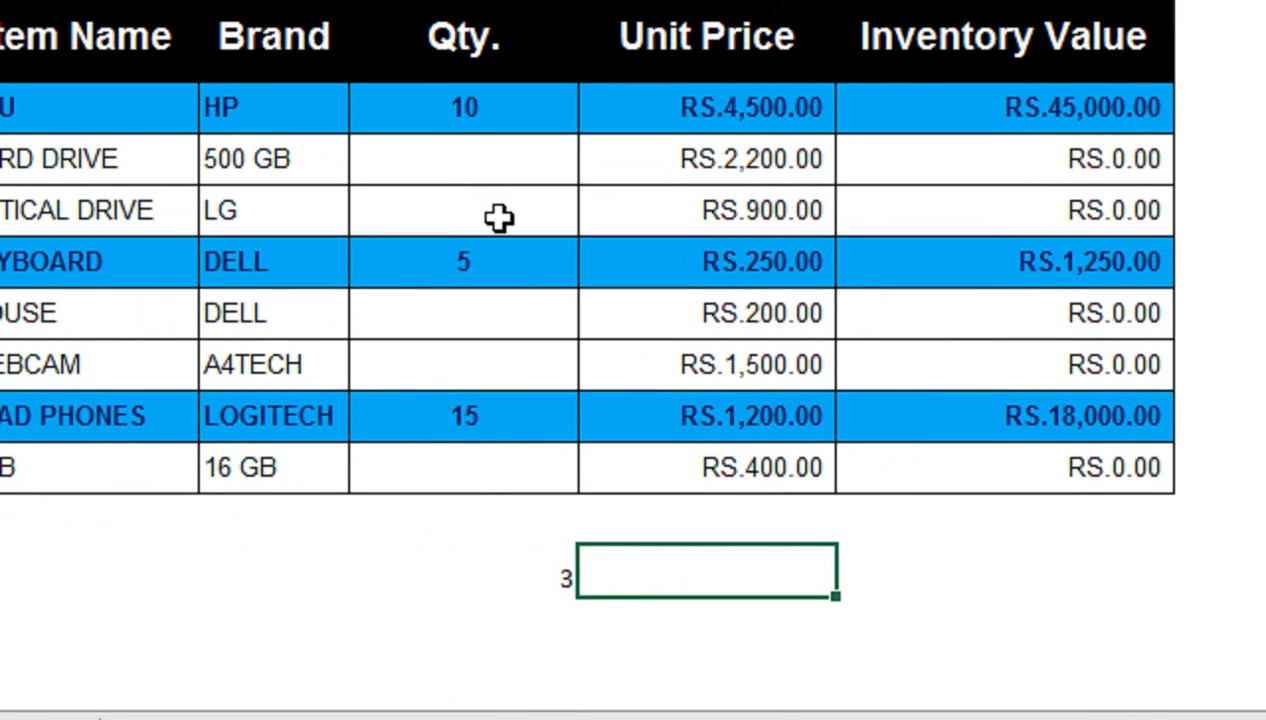
type("=SUM")
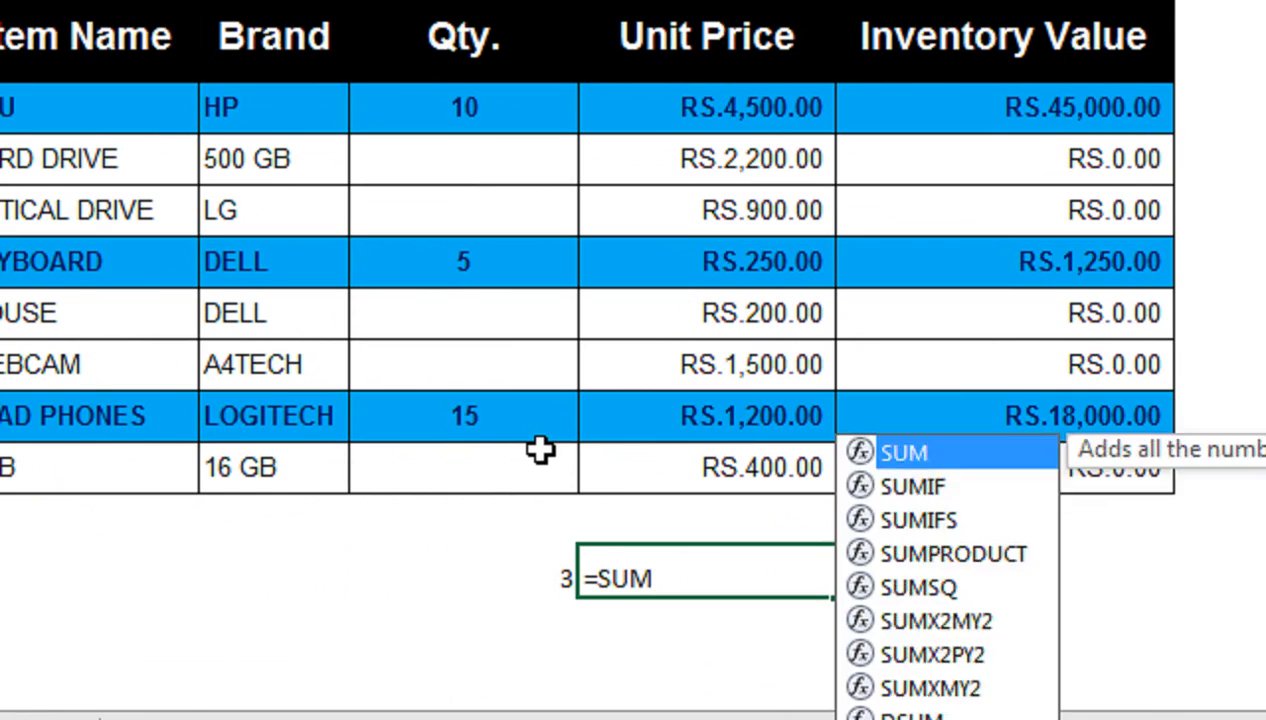
type("(")
key("Up")
key("Left")
key("Up")
key("Up")
key("Down")
key("Down")
key("Up")
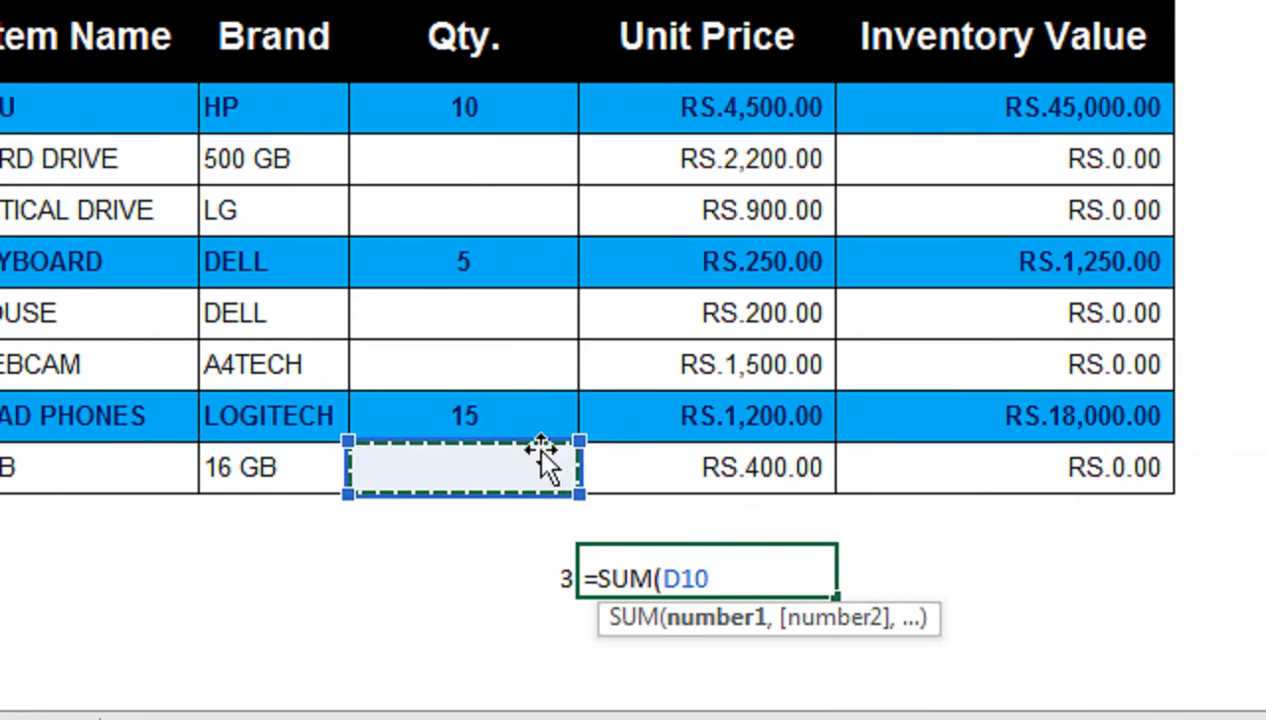
key("shift+Up")
key("shift+Up")
key("shift+Up")
key("shift+Up")
key("shift+Up")
key("shift+Up")
key("shift+Up")
key("Return")
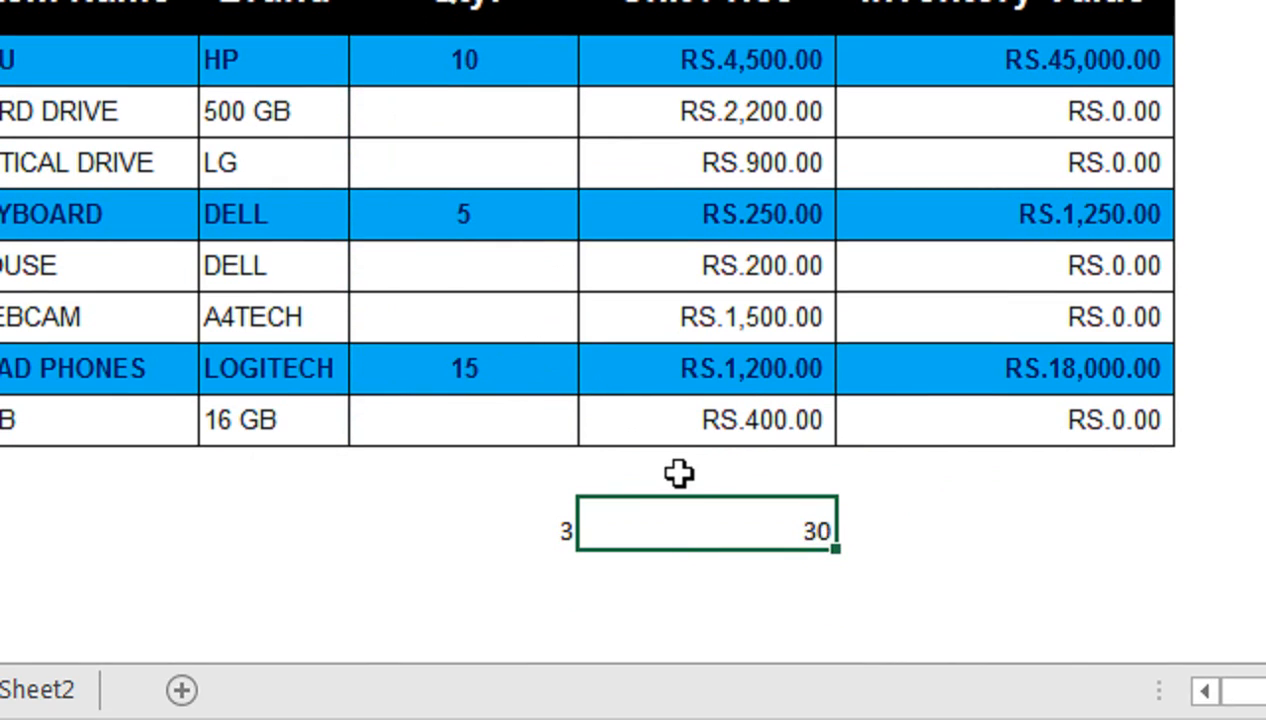
left_click(543, 527)
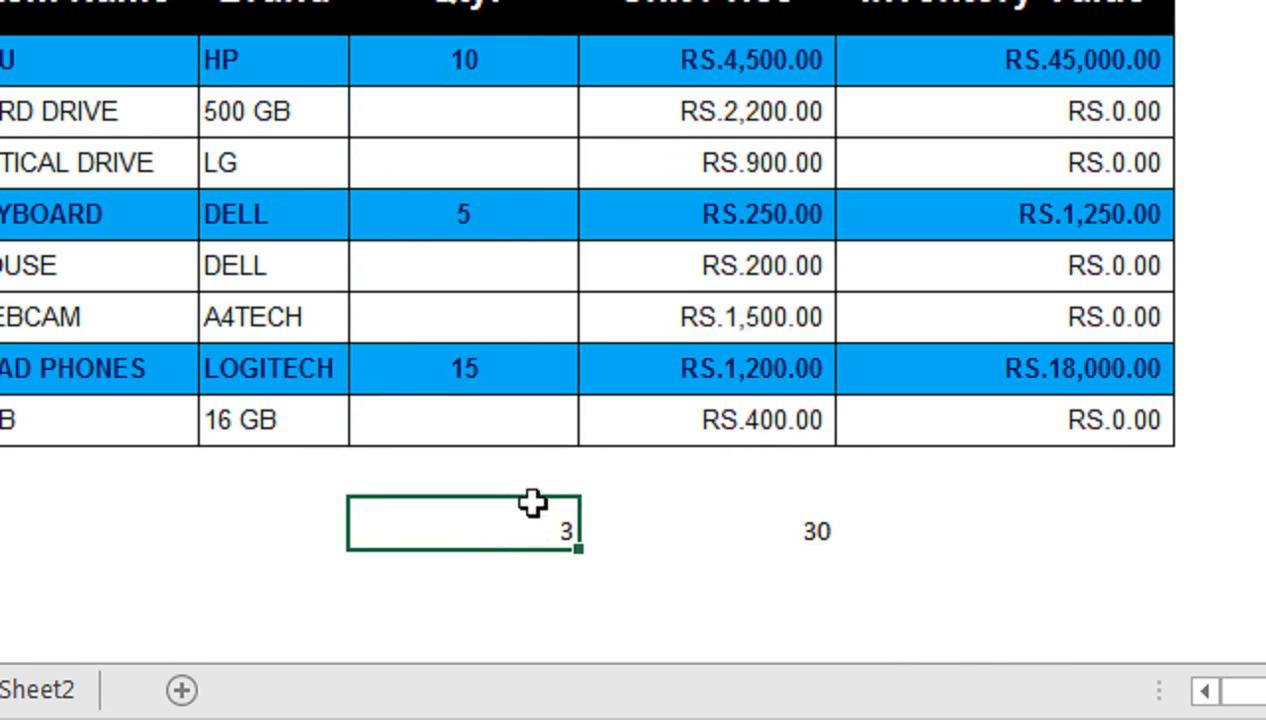